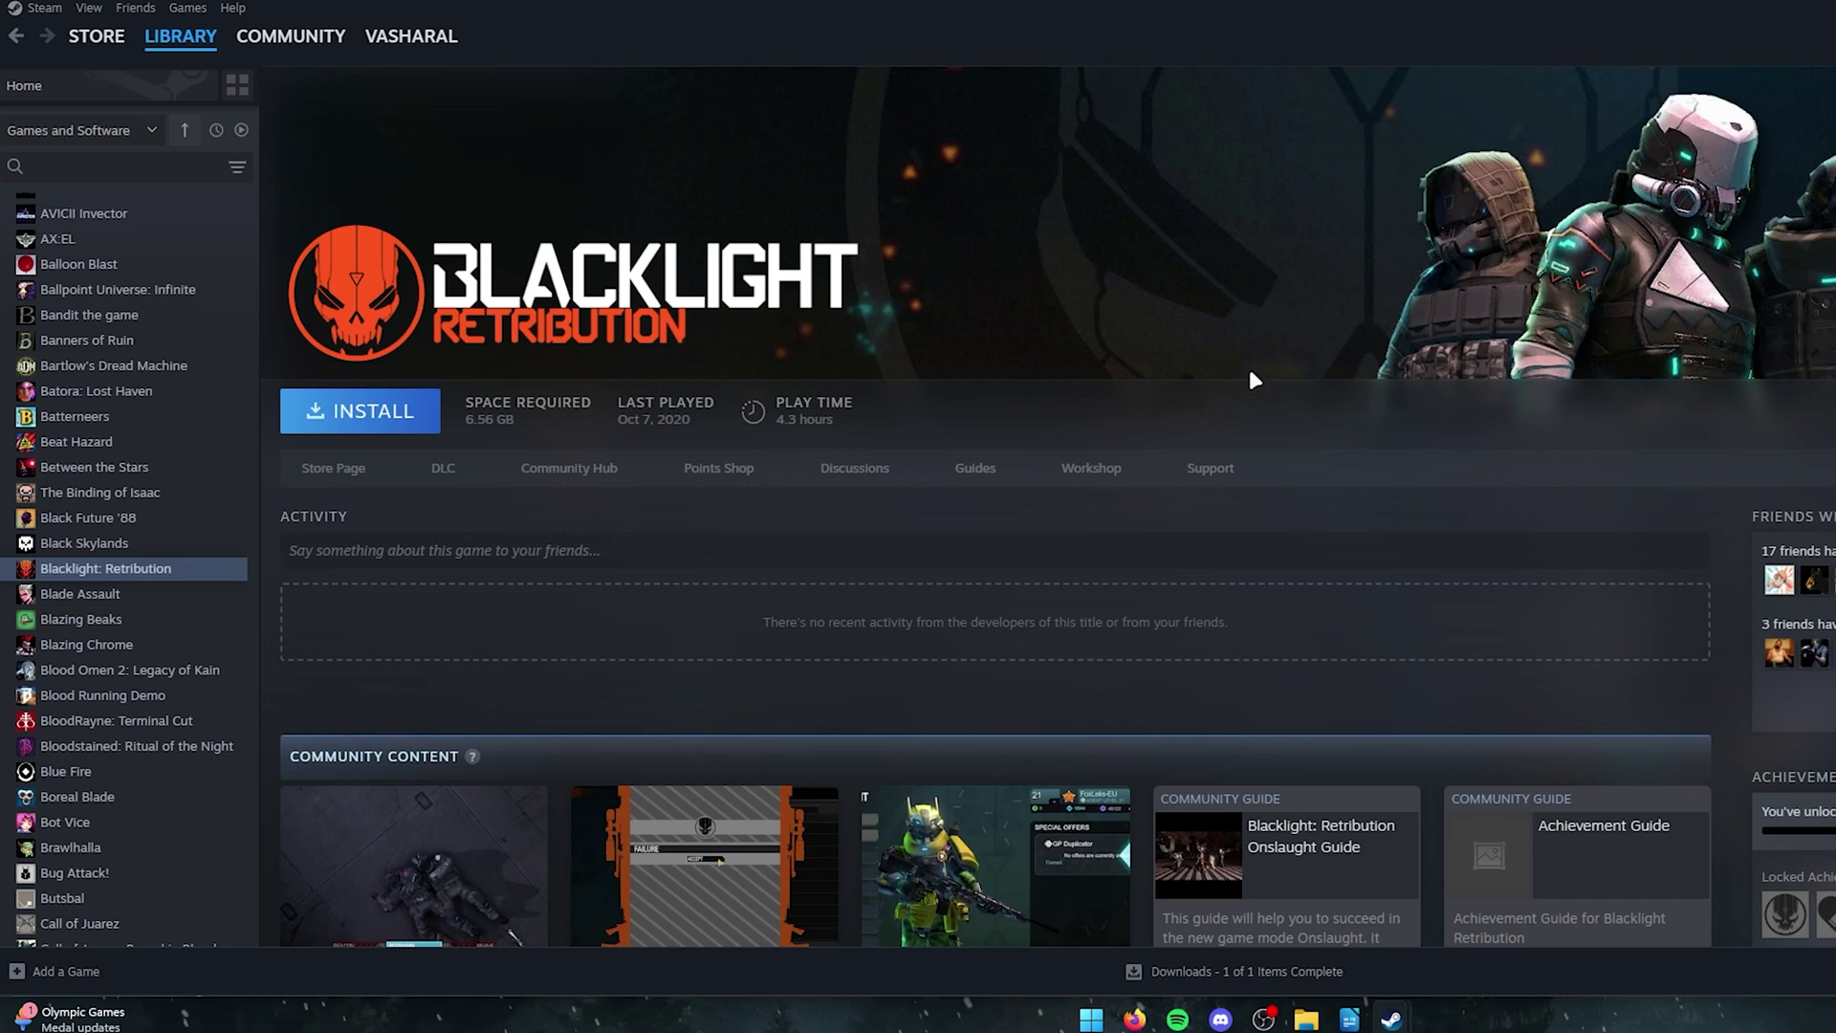
Open the artwork options on the Blacklight: Retribution game banner
right_click(1260, 324)
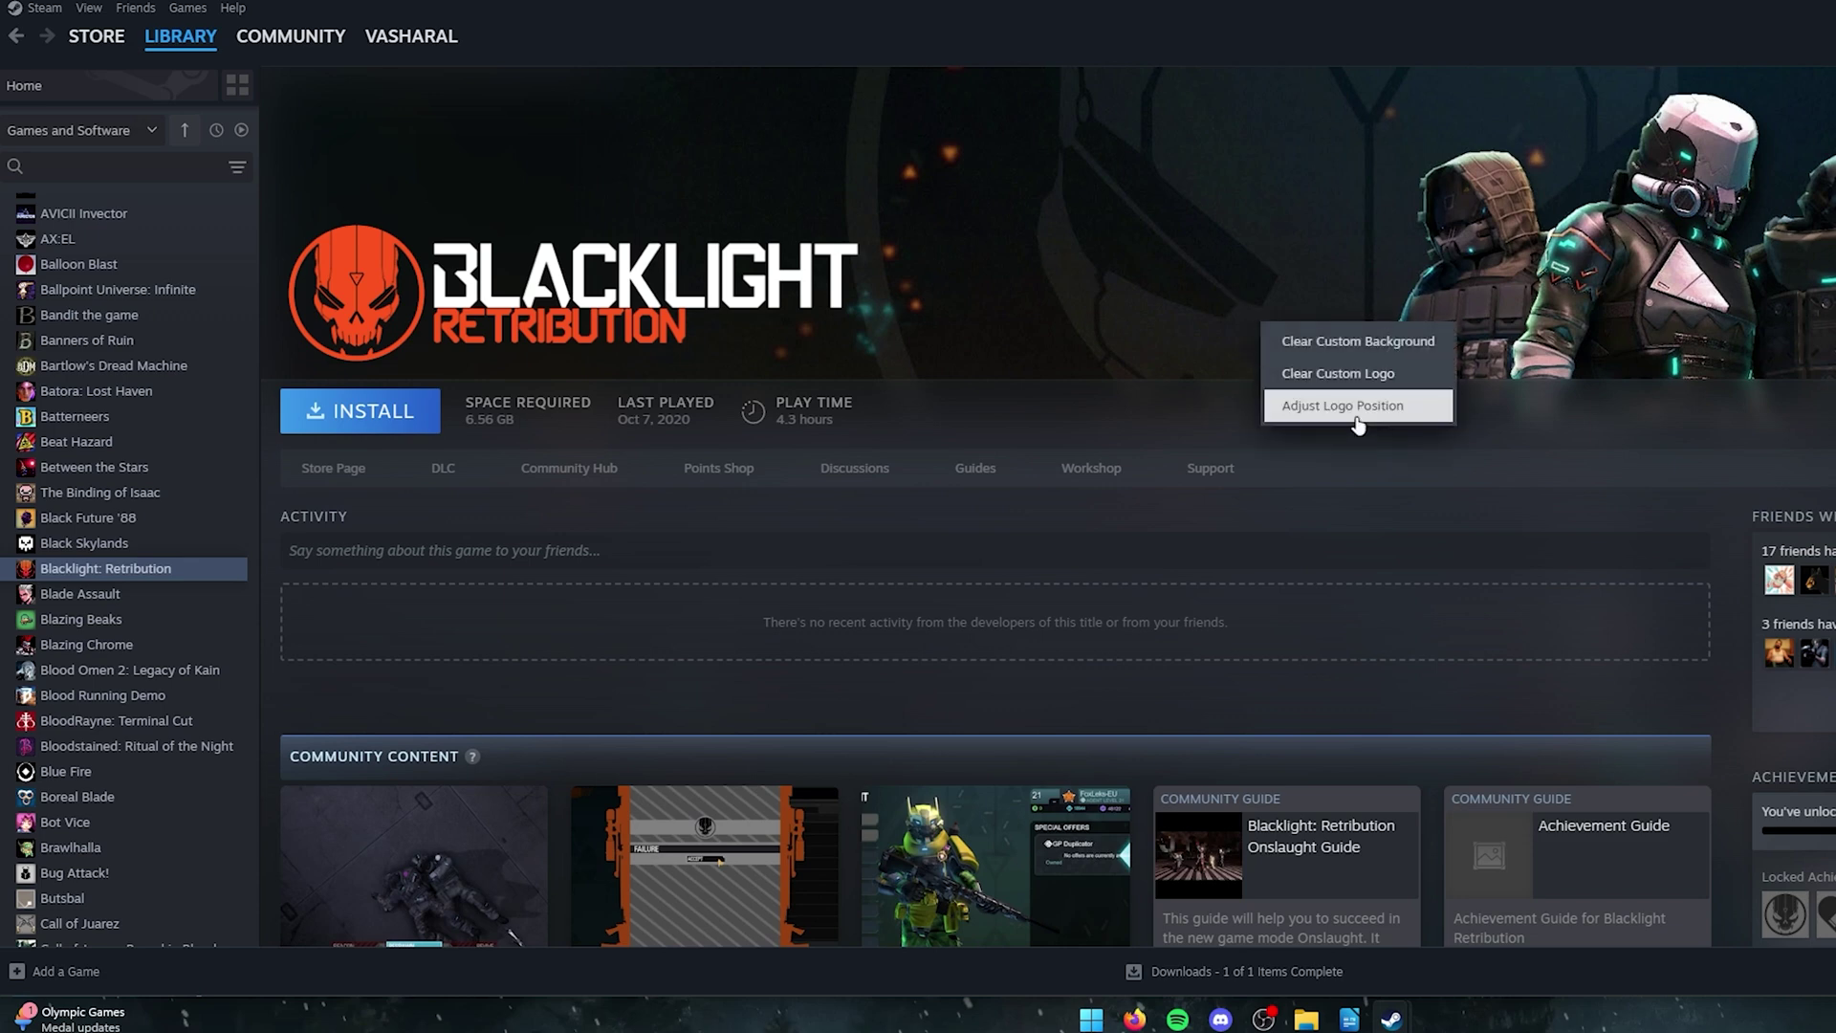
Move the Blacklight logo left and down, shrink it slightly, then clear the custom background
right_click(1212, 275)
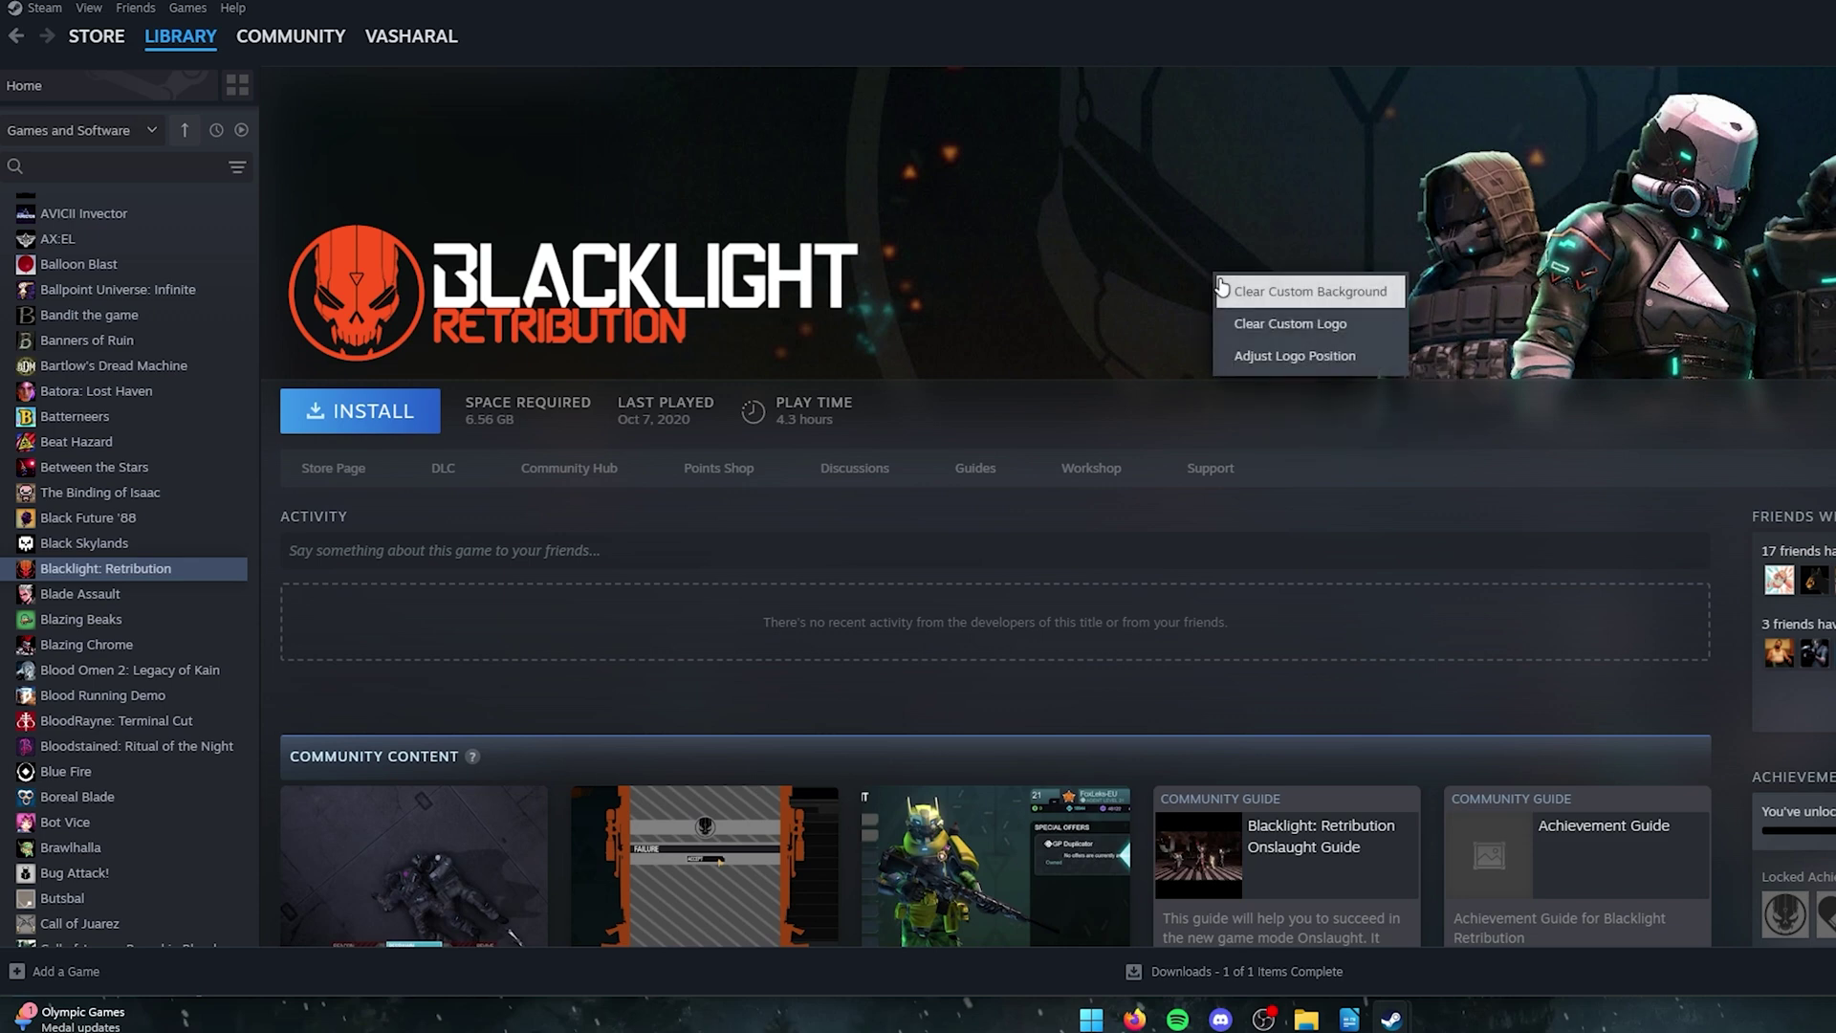
click(1286, 356)
drag(1286, 356, 1368, 224)
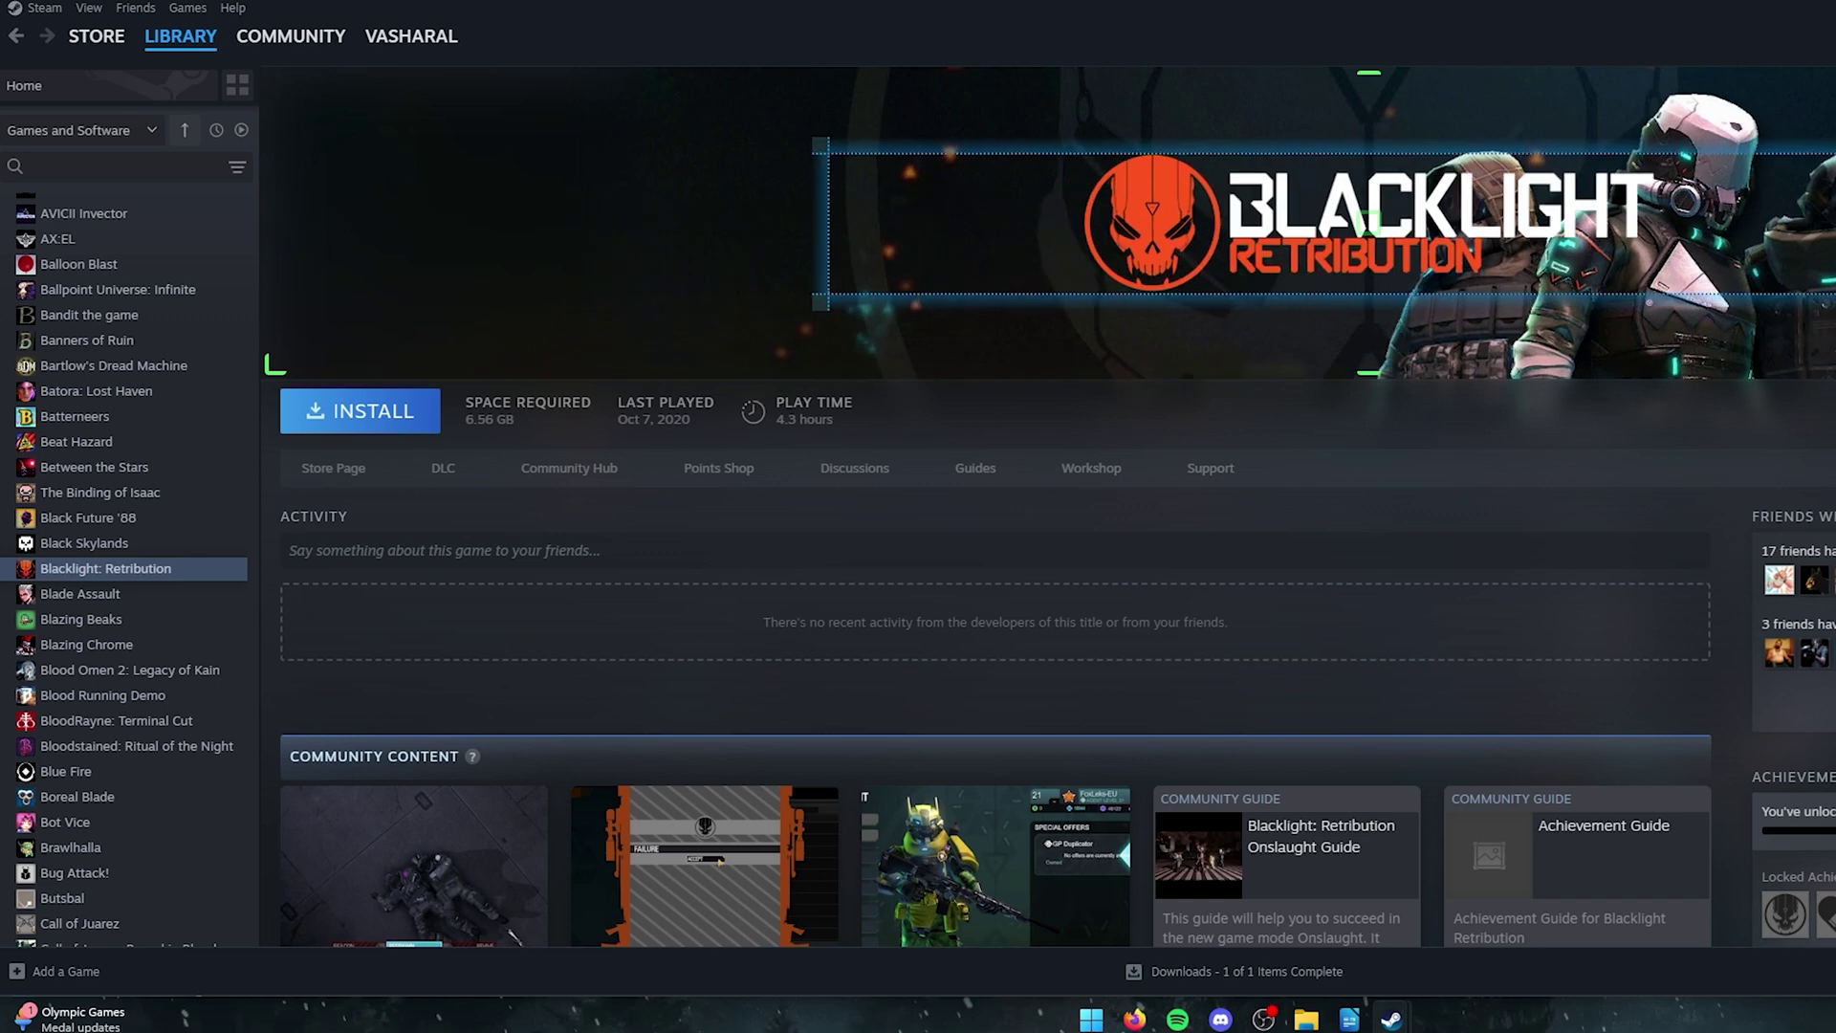
drag(1291, 410, 496, 371)
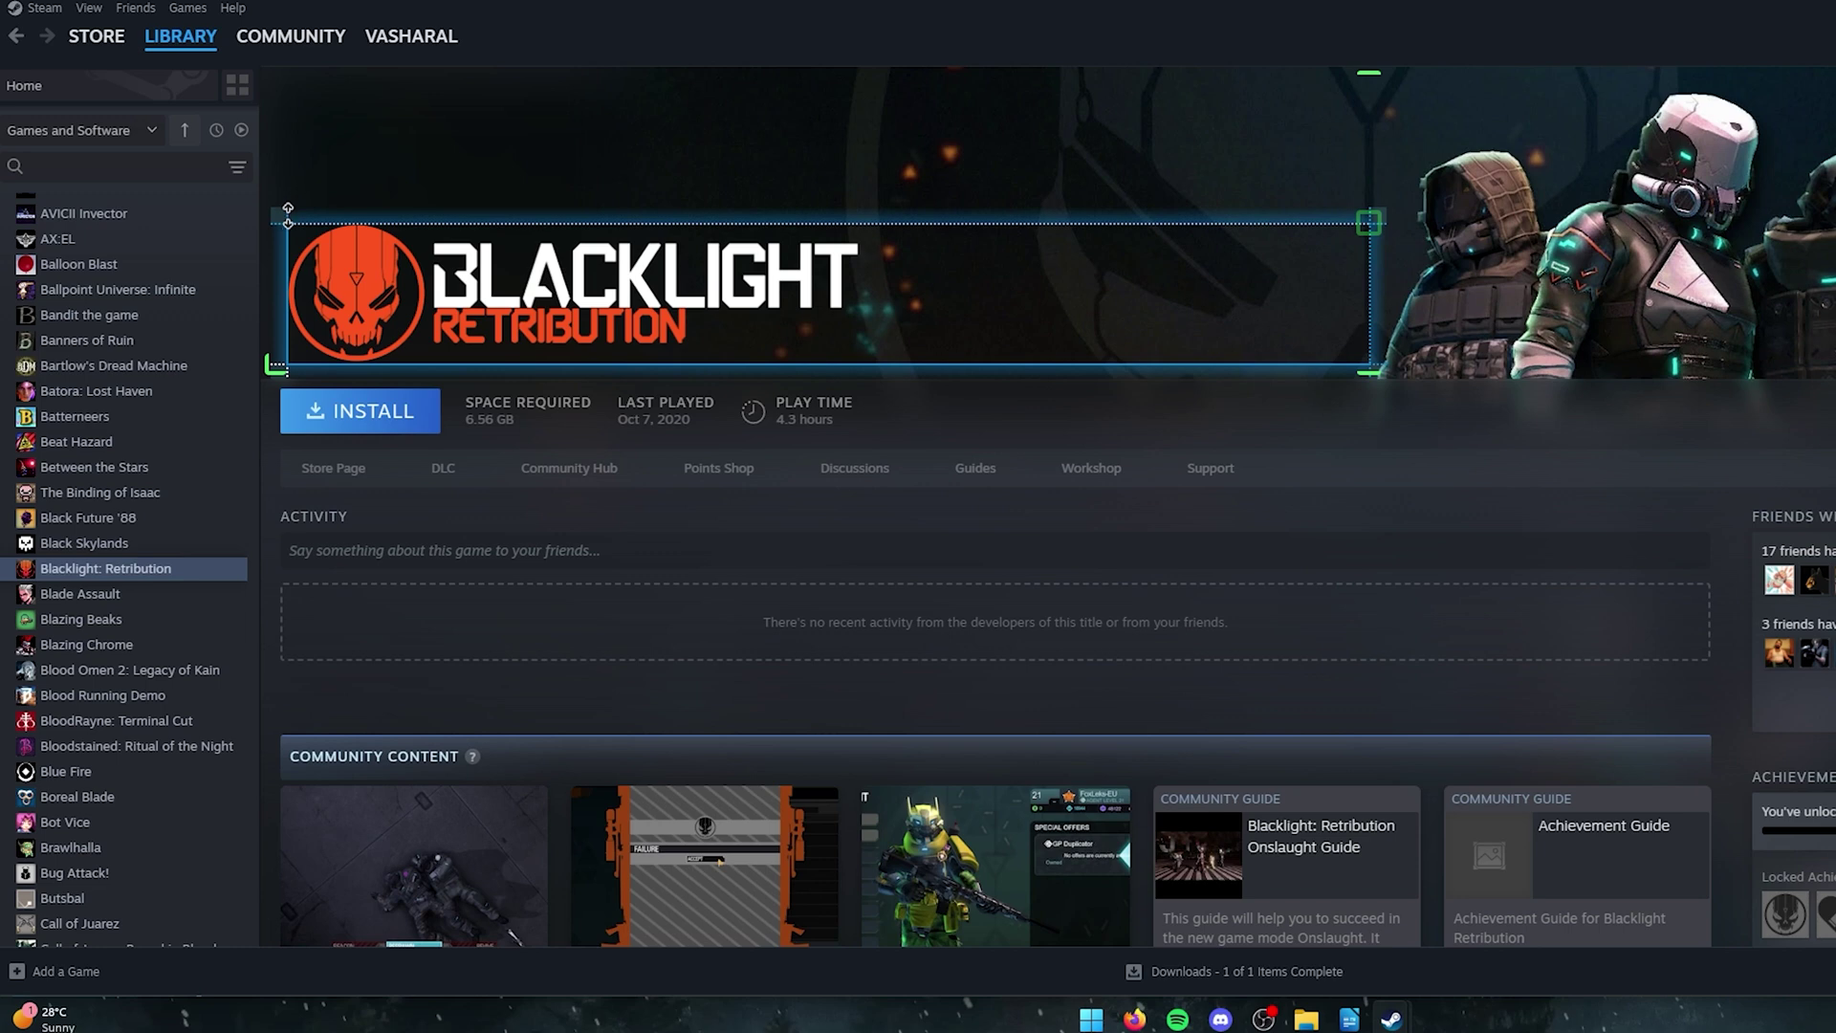
mouse_move(289, 226)
mouse_down()
mouse_move(298, 277)
mouse_move(300, 232)
mouse_up()
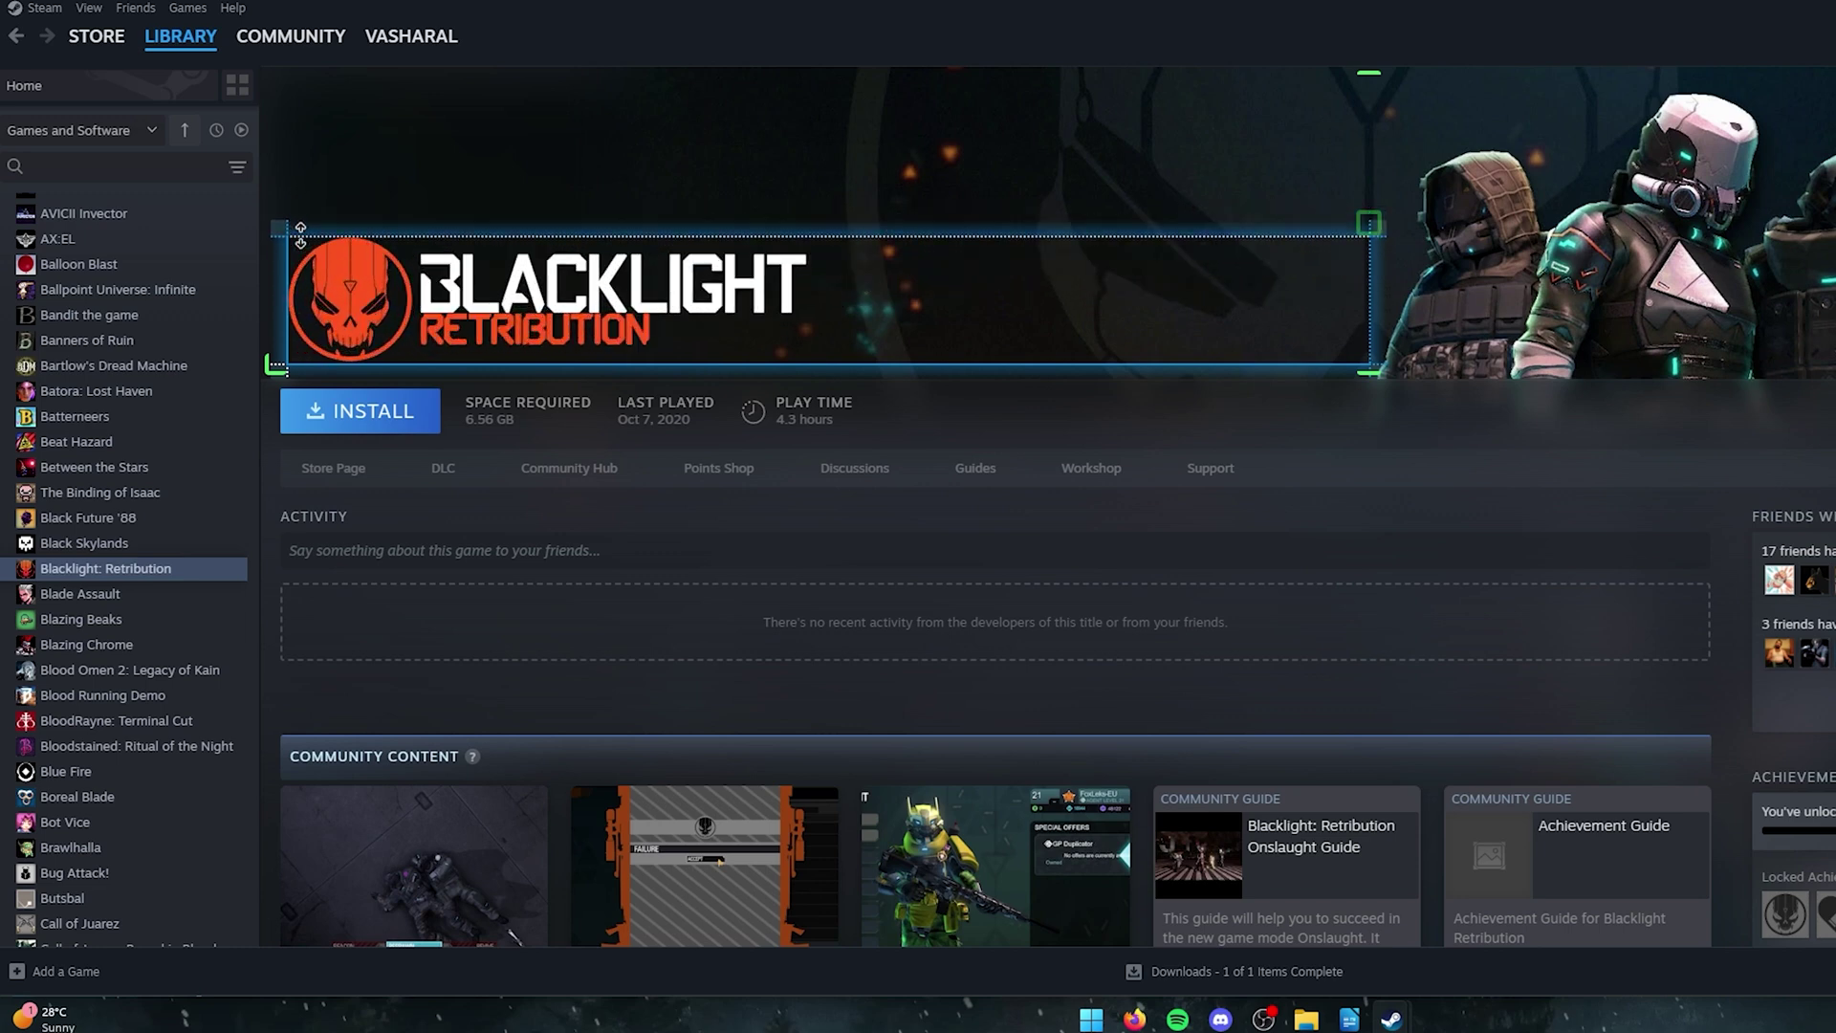
right_click(1272, 199)
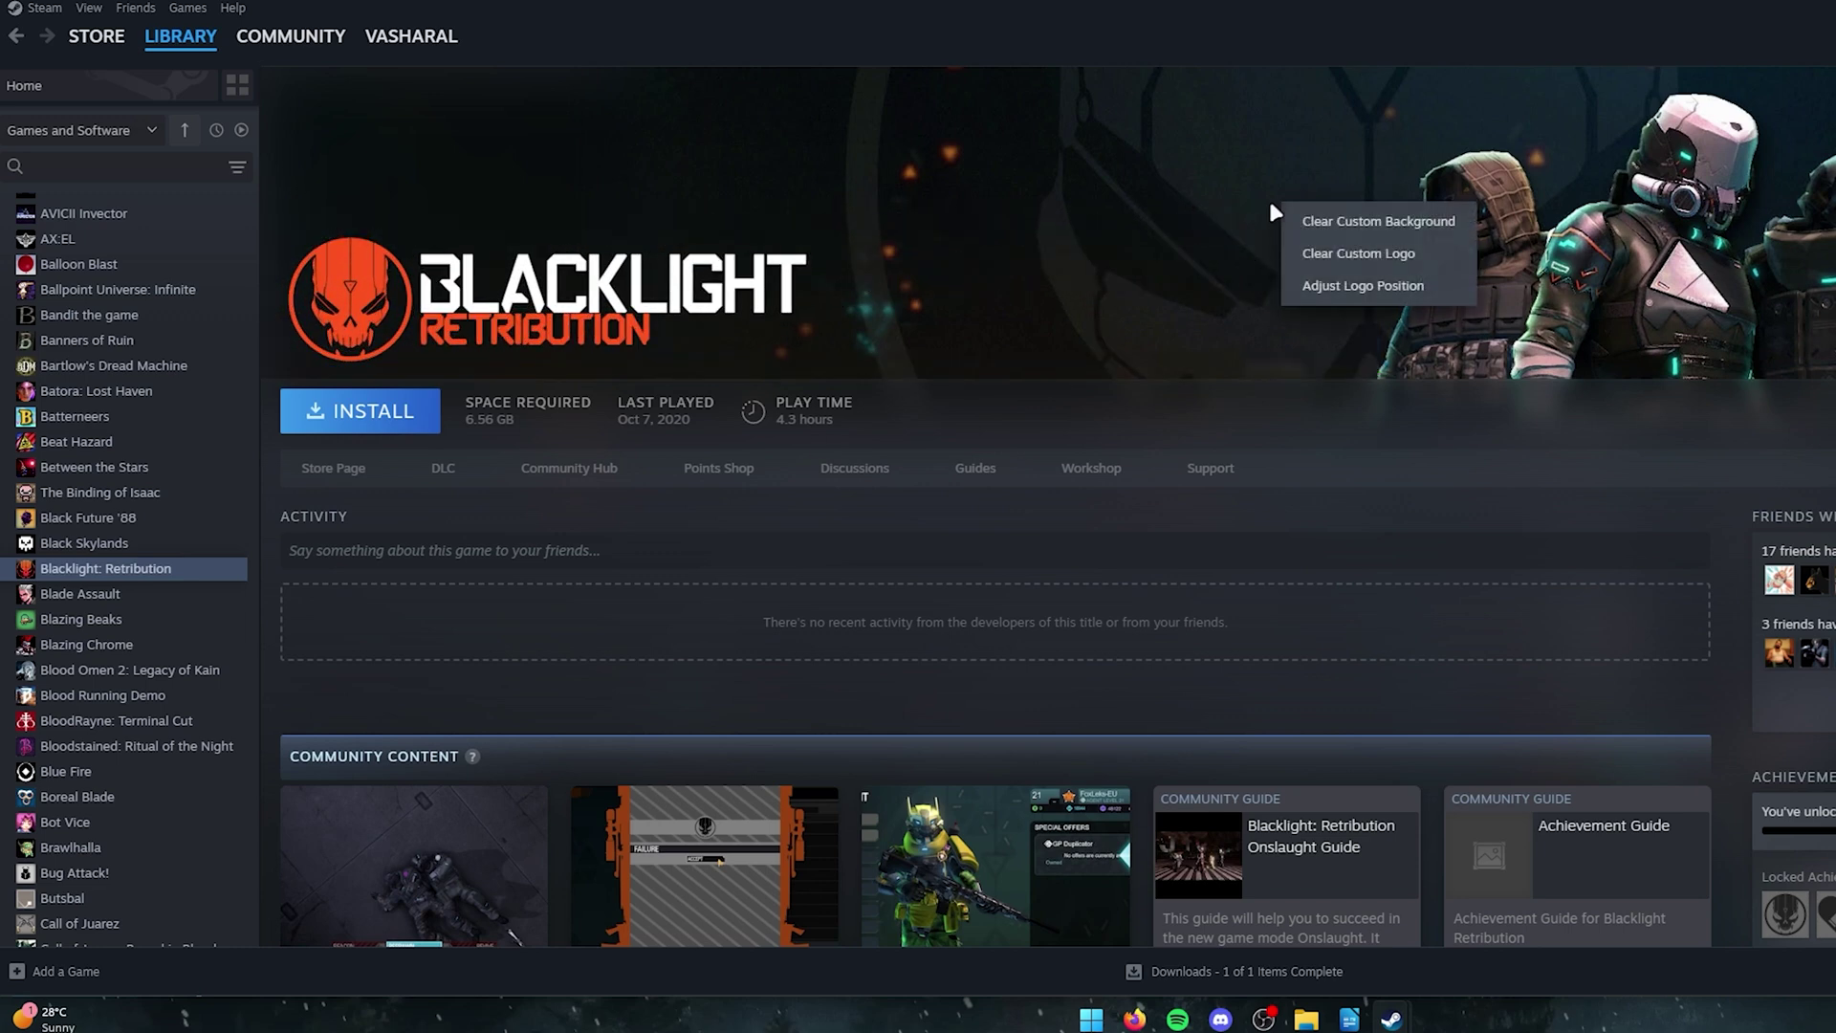
click(1363, 223)
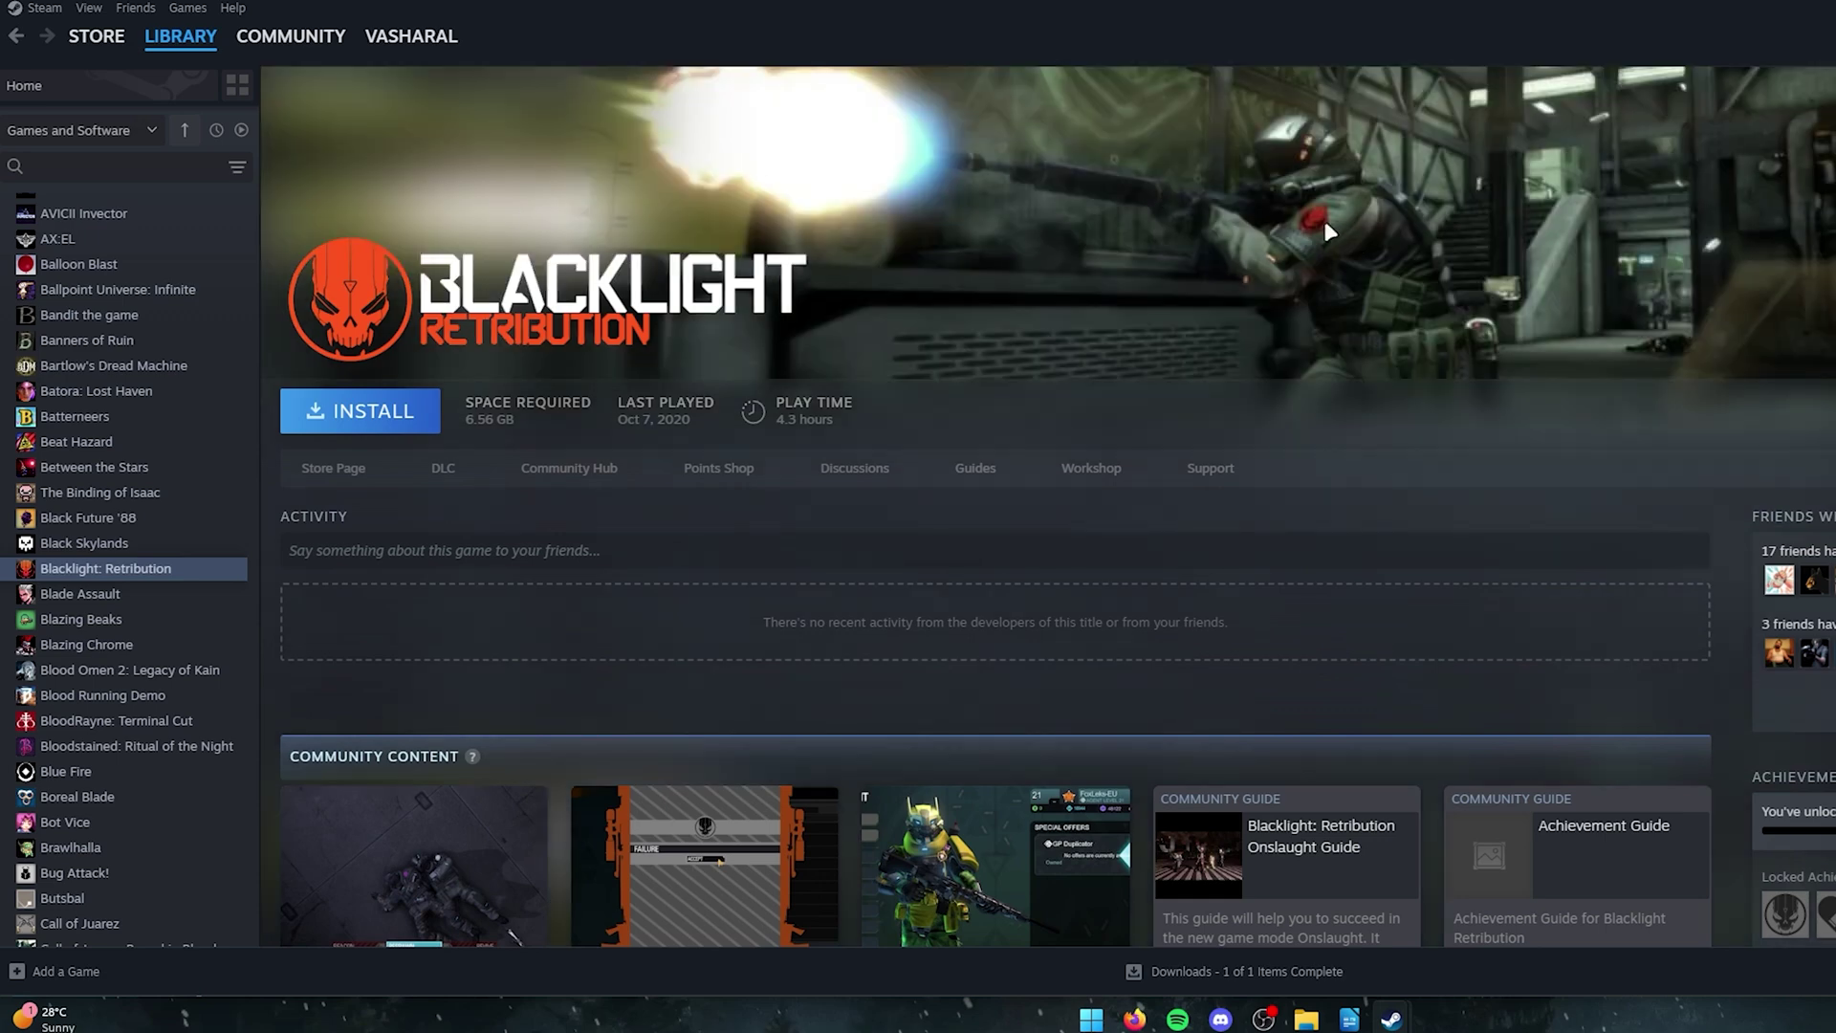
Set image 5 from the TalePlay folder as the banner's custom background
right_click(1327, 231)
click(1384, 245)
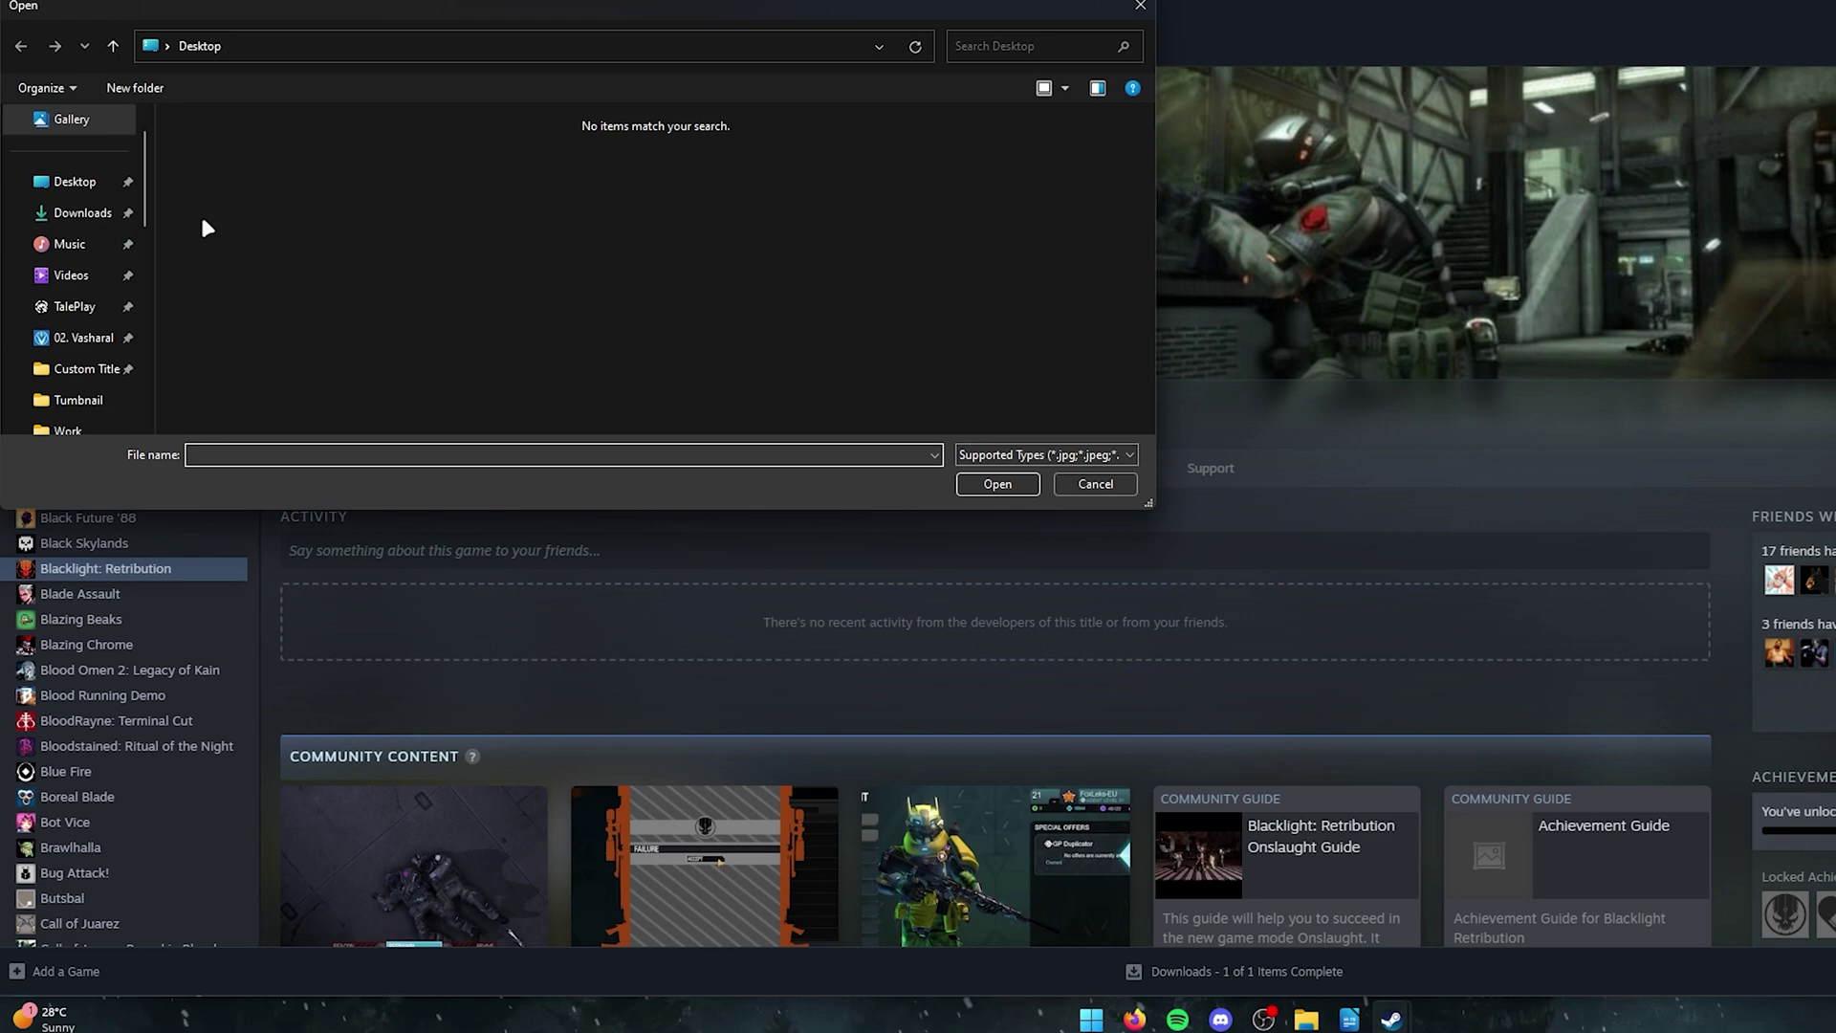
click(77, 306)
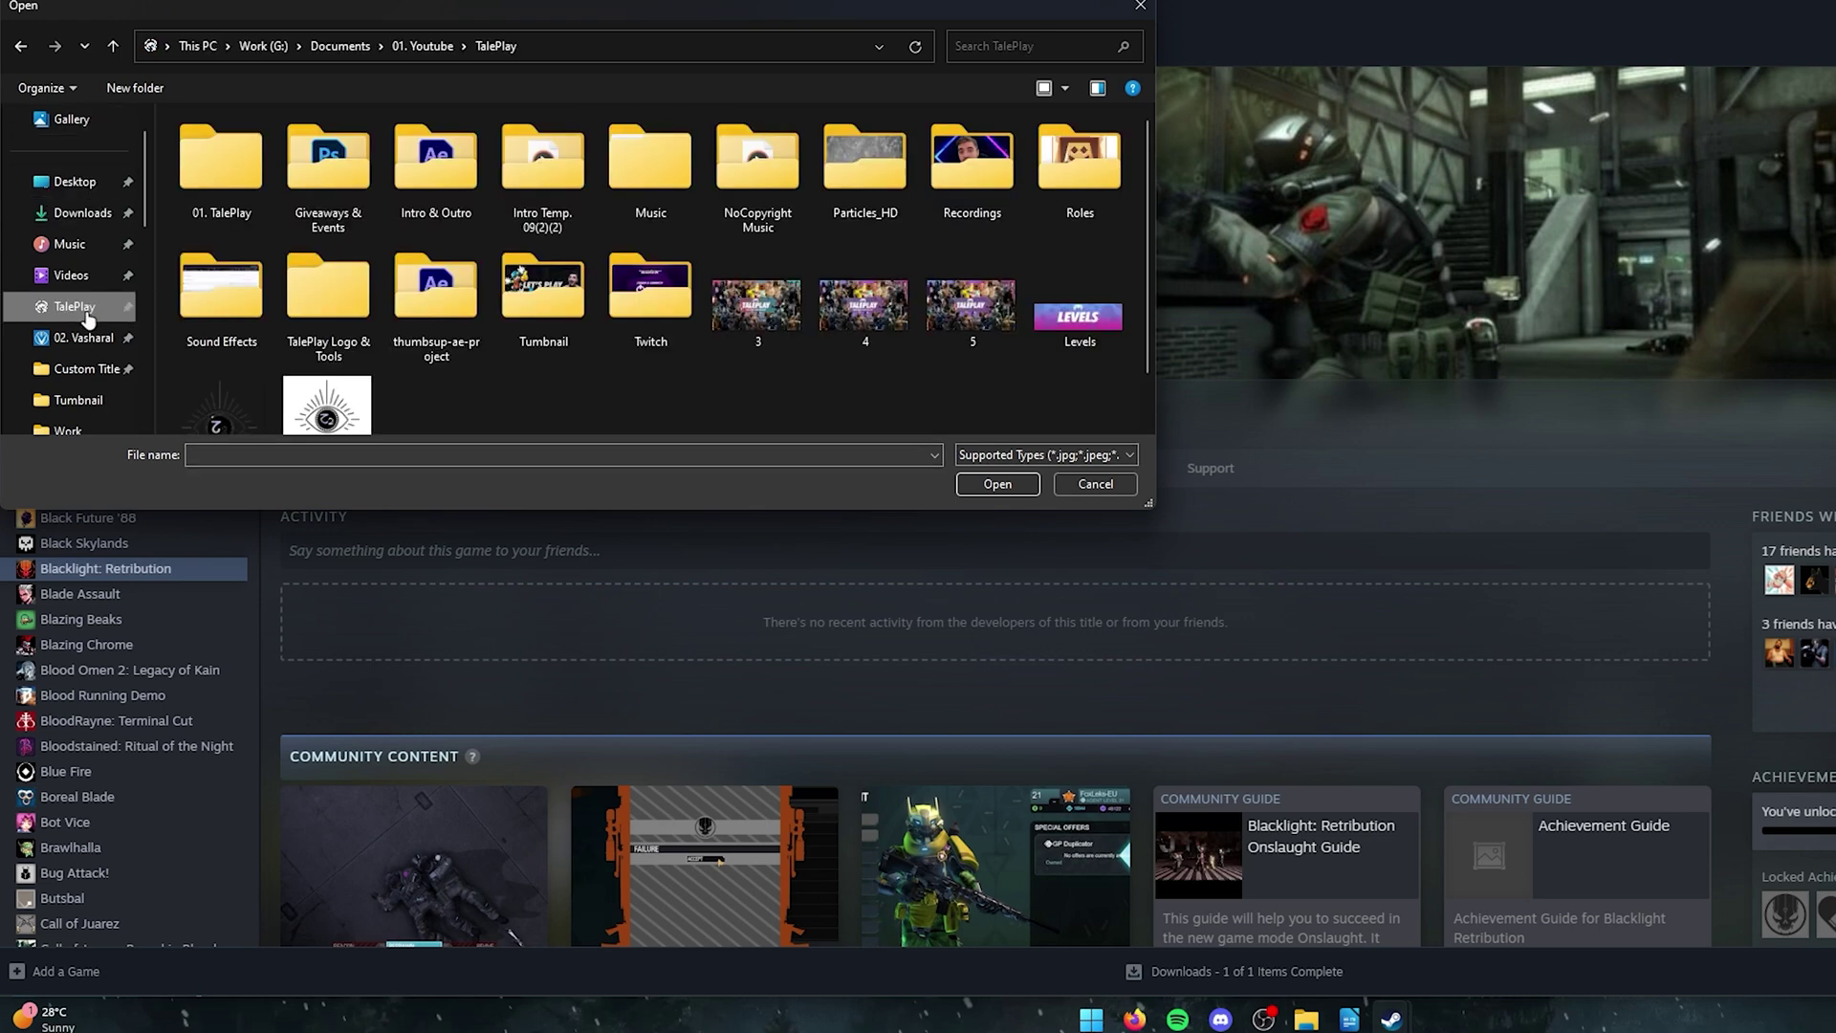
click(1009, 308)
key(Return)
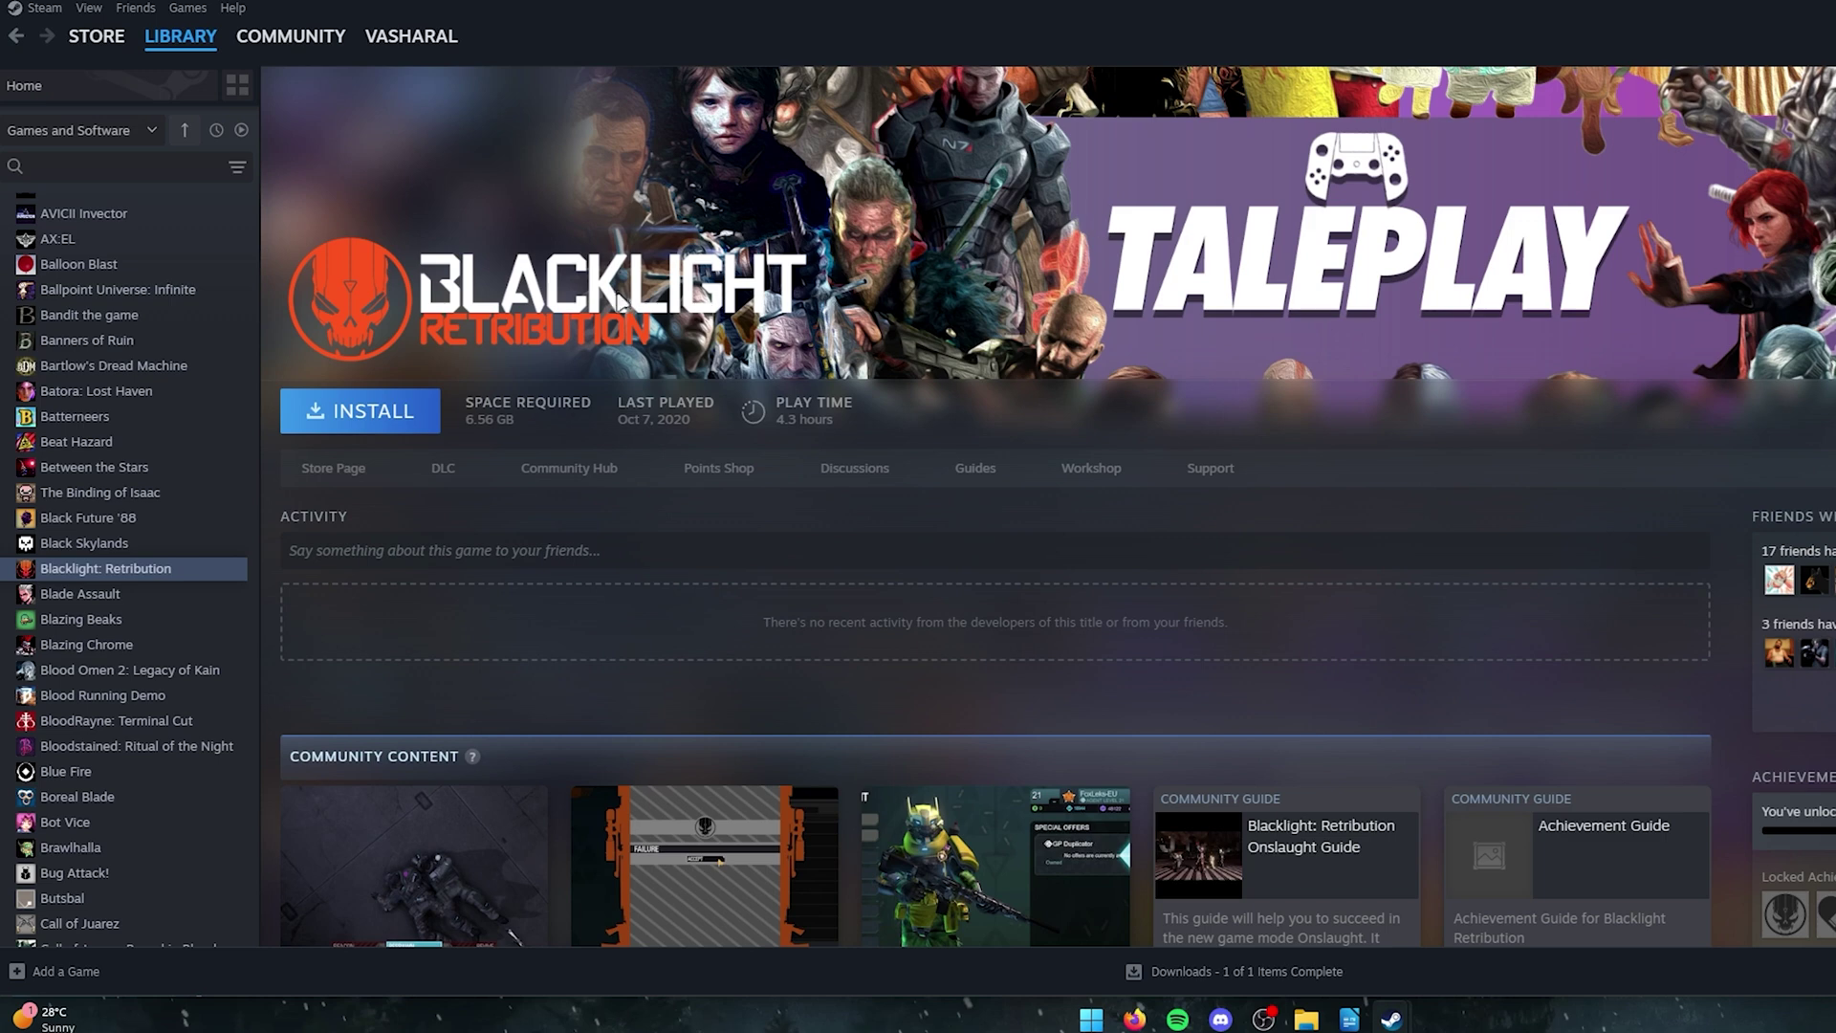
Replace the custom logo with TalePlay-Logo---White-3 from the 01. TalePlay folder
right_click(619, 302)
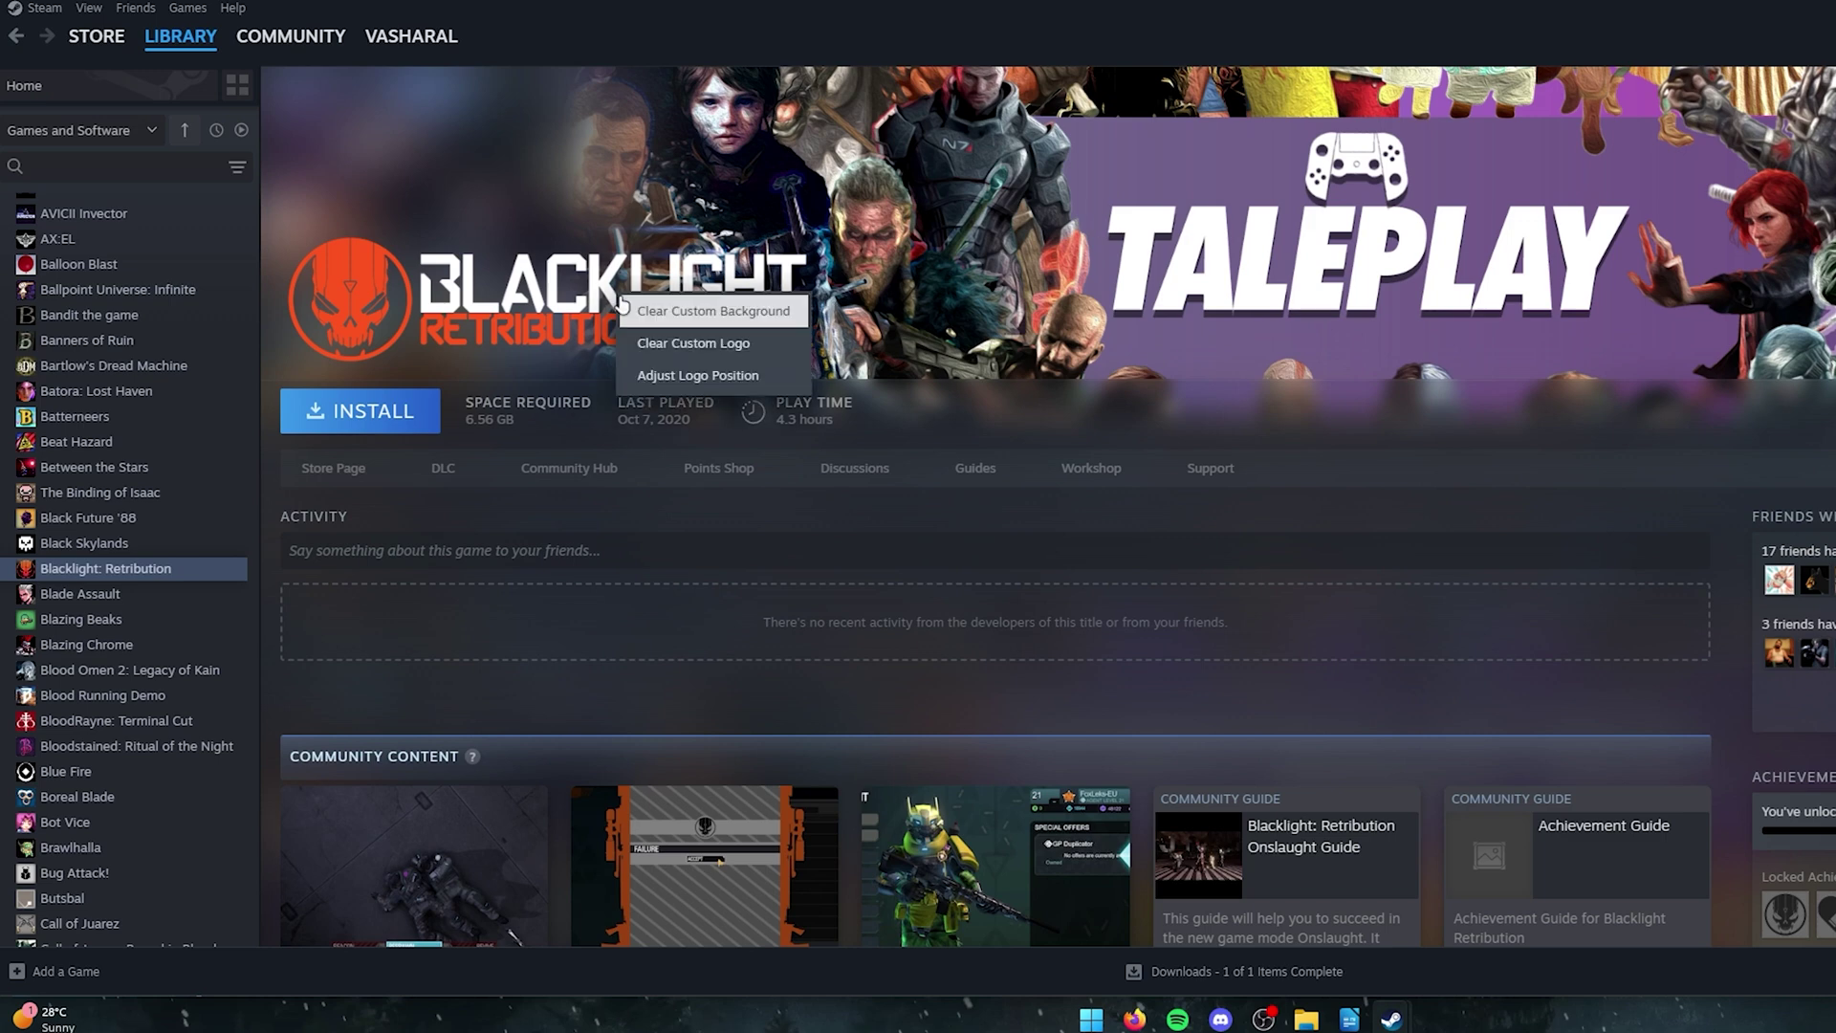
click(718, 343)
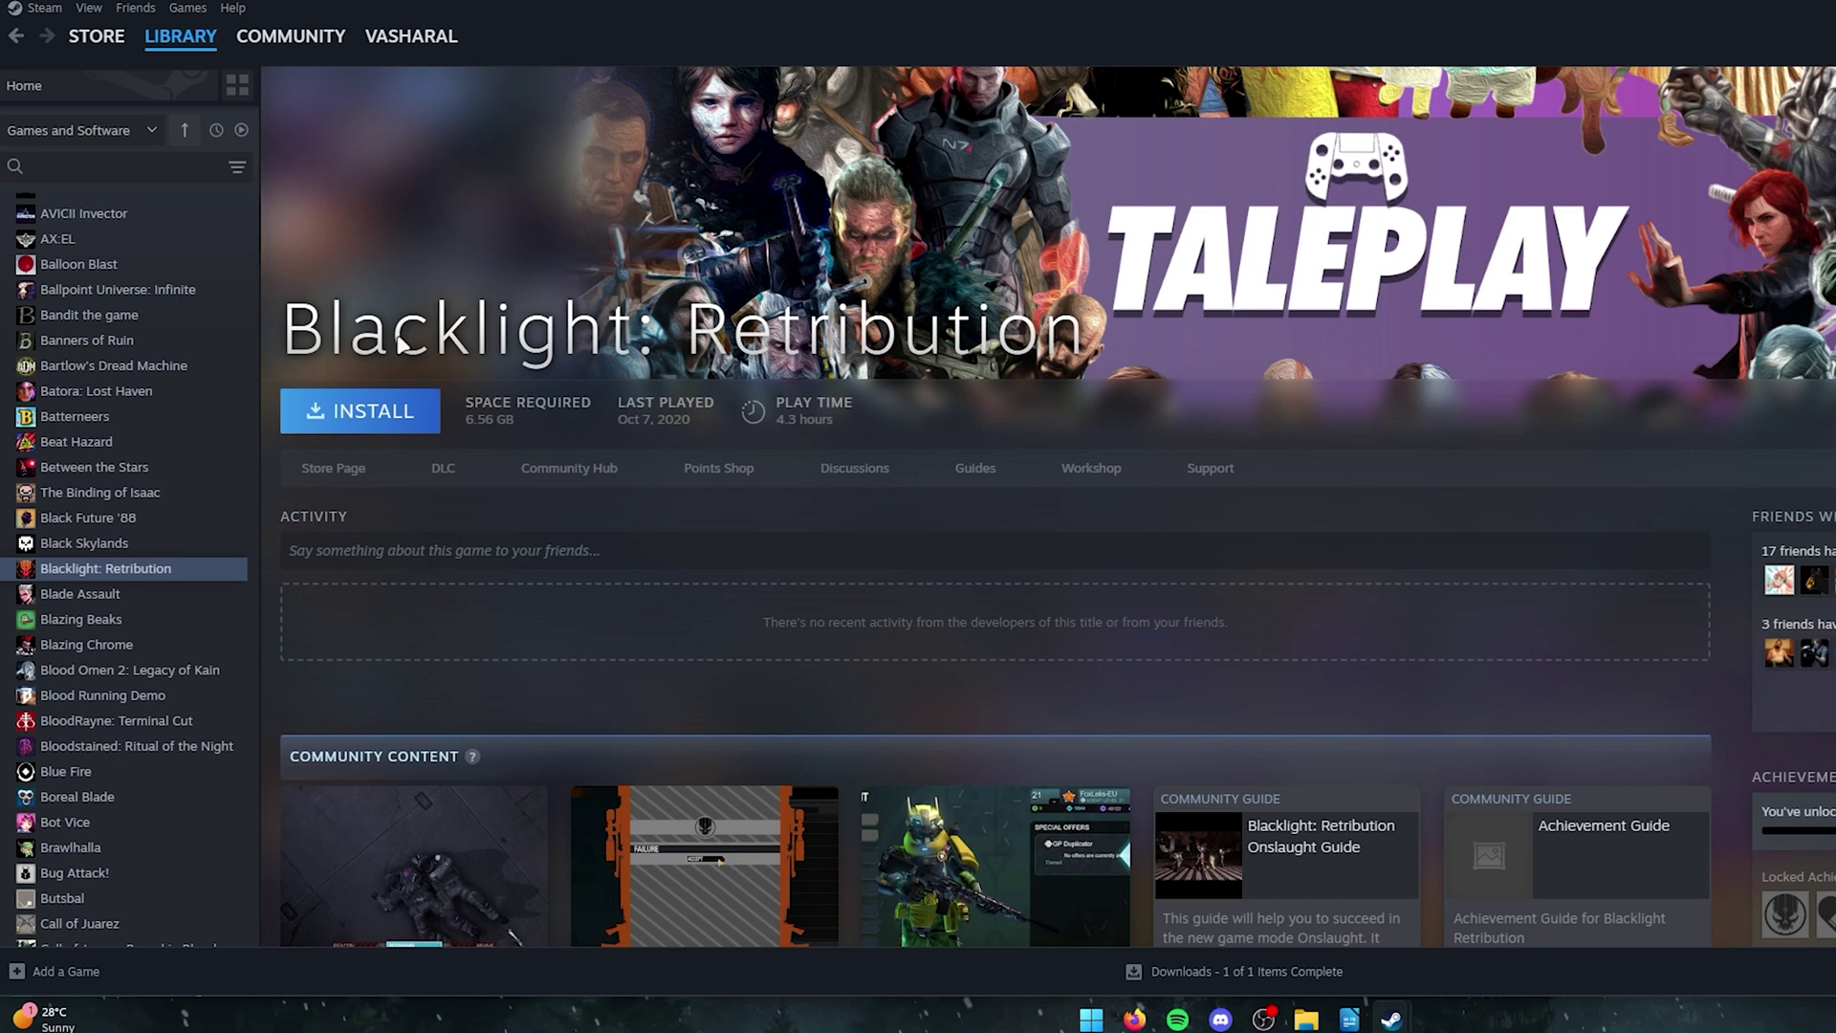
right_click(400, 341)
click(552, 392)
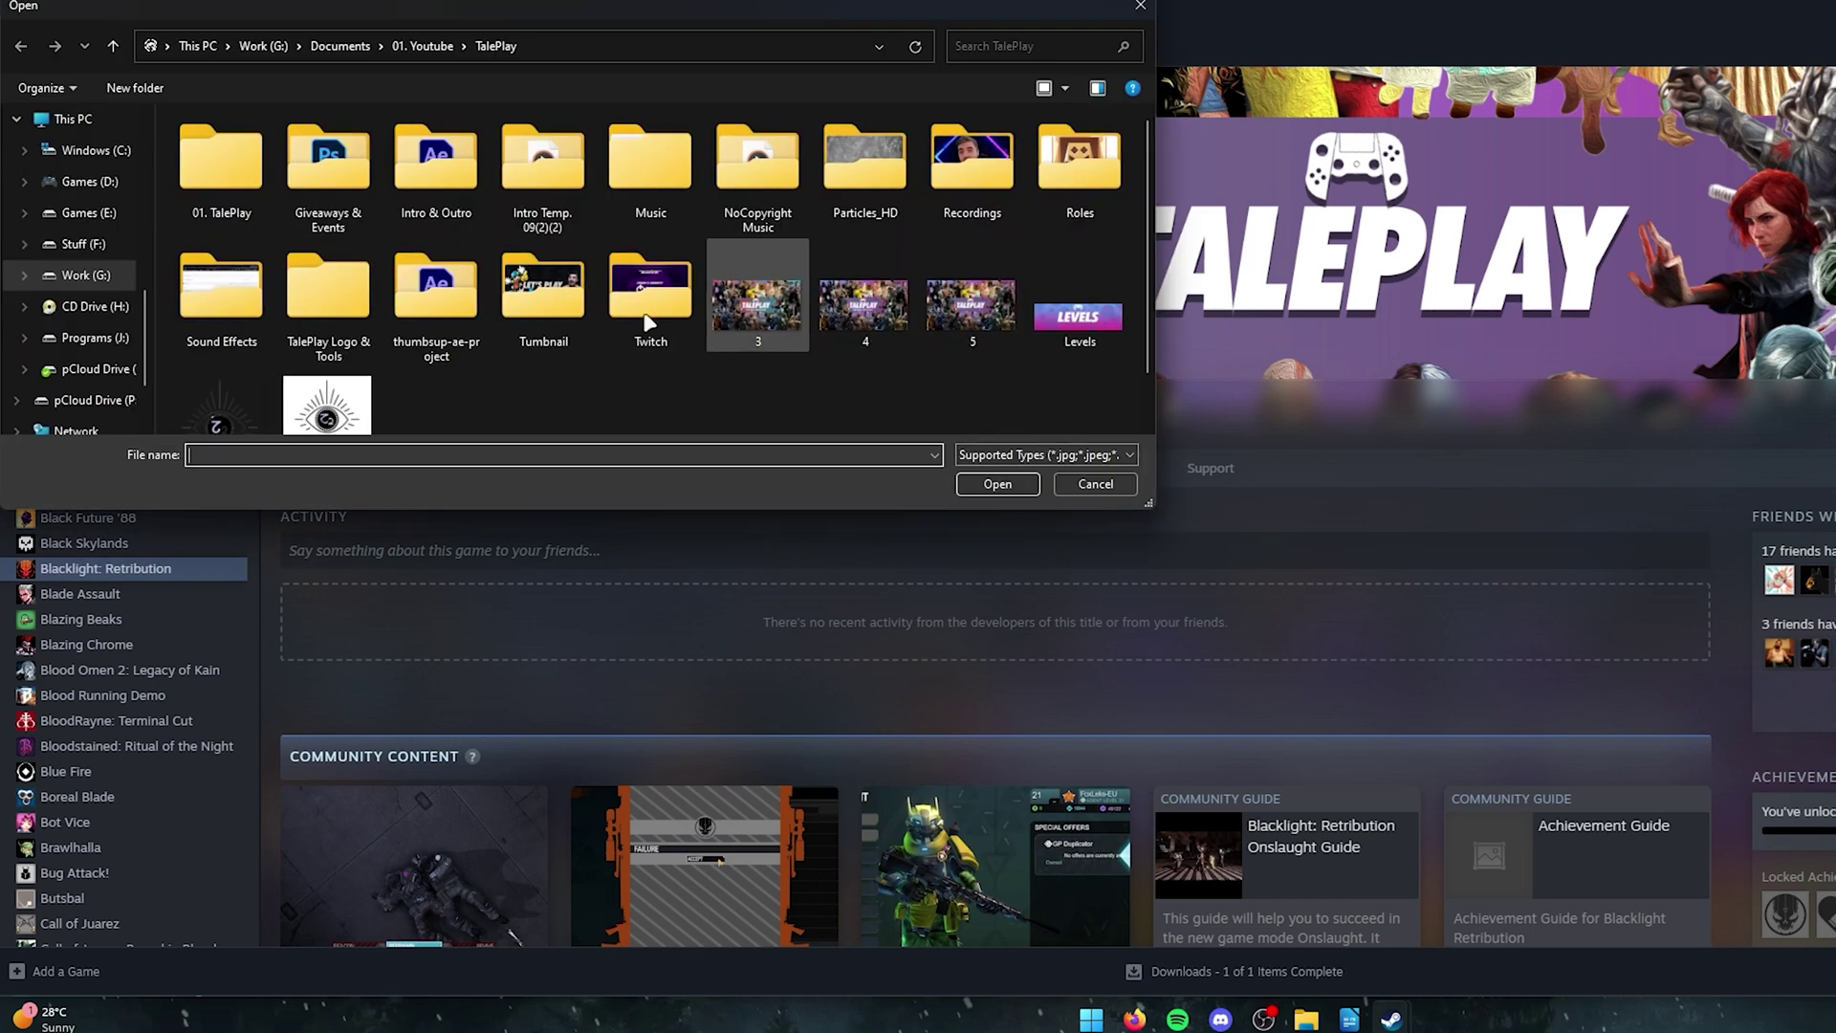
scroll(654, 346, down, 1)
scroll(612, 348, up, 1)
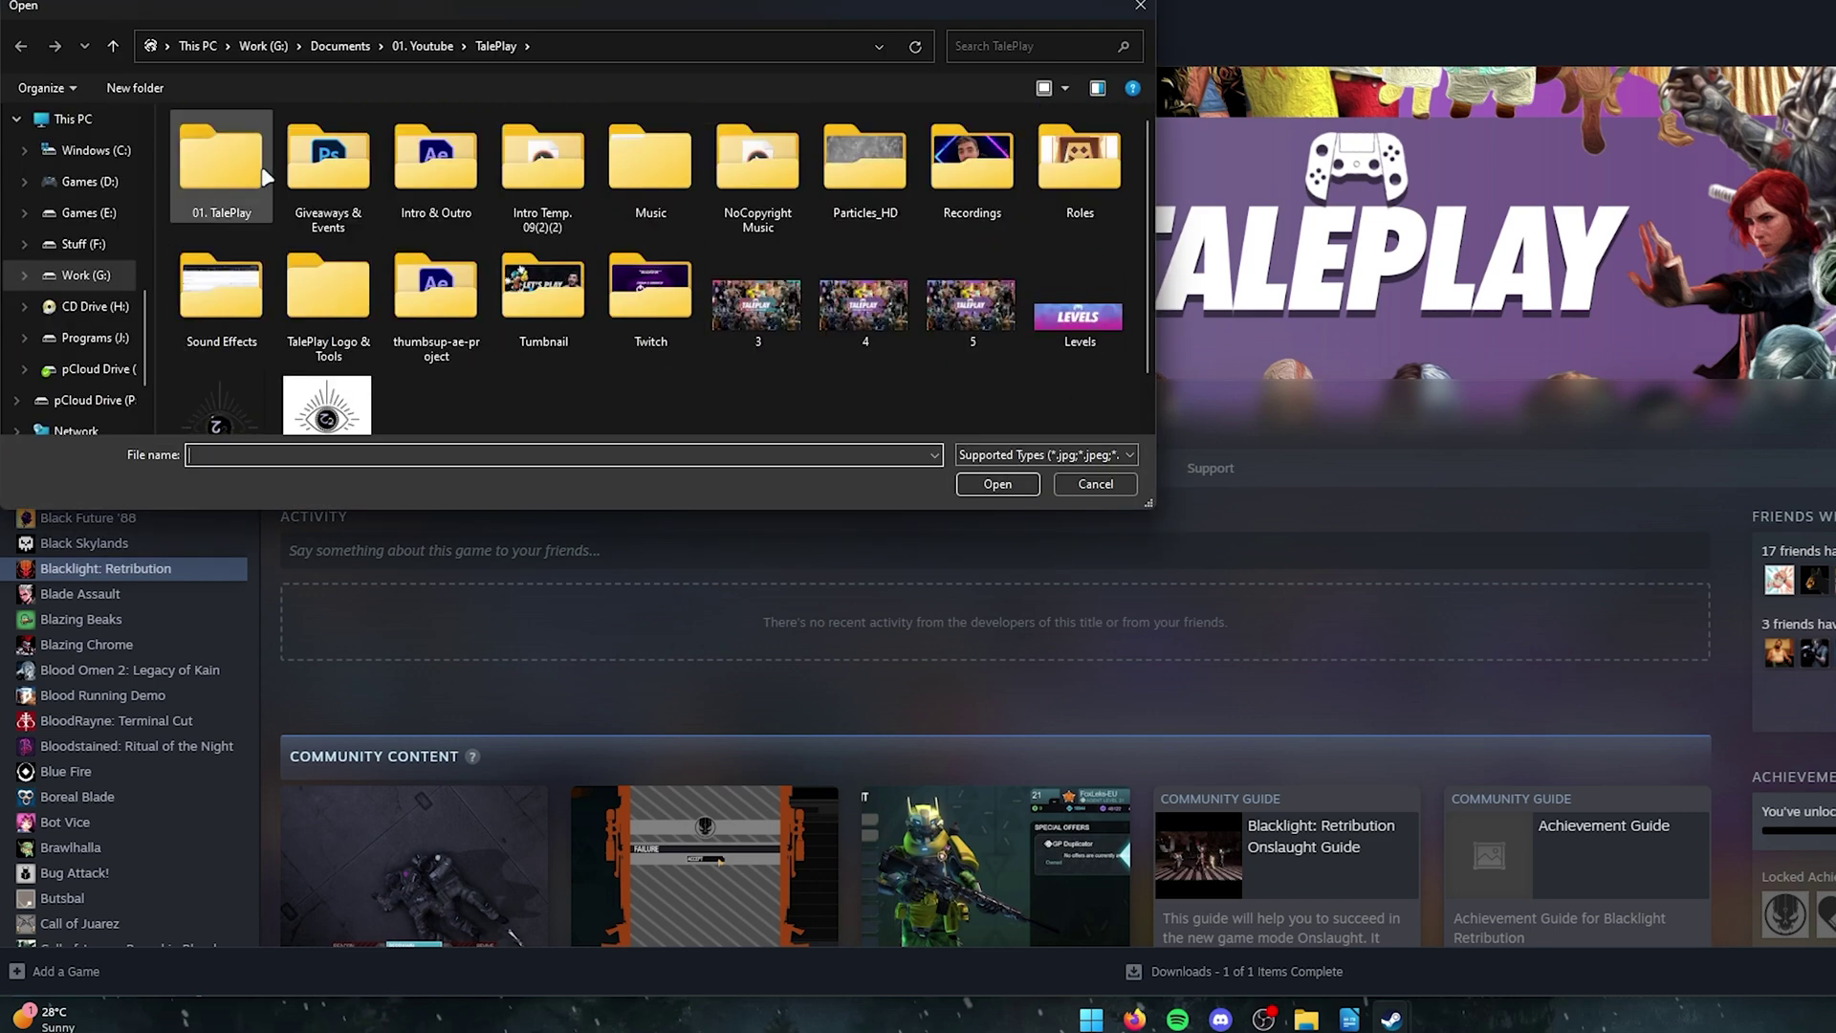
double_click(221, 172)
scroll(751, 311, down, 3)
scroll(751, 311, down, 5)
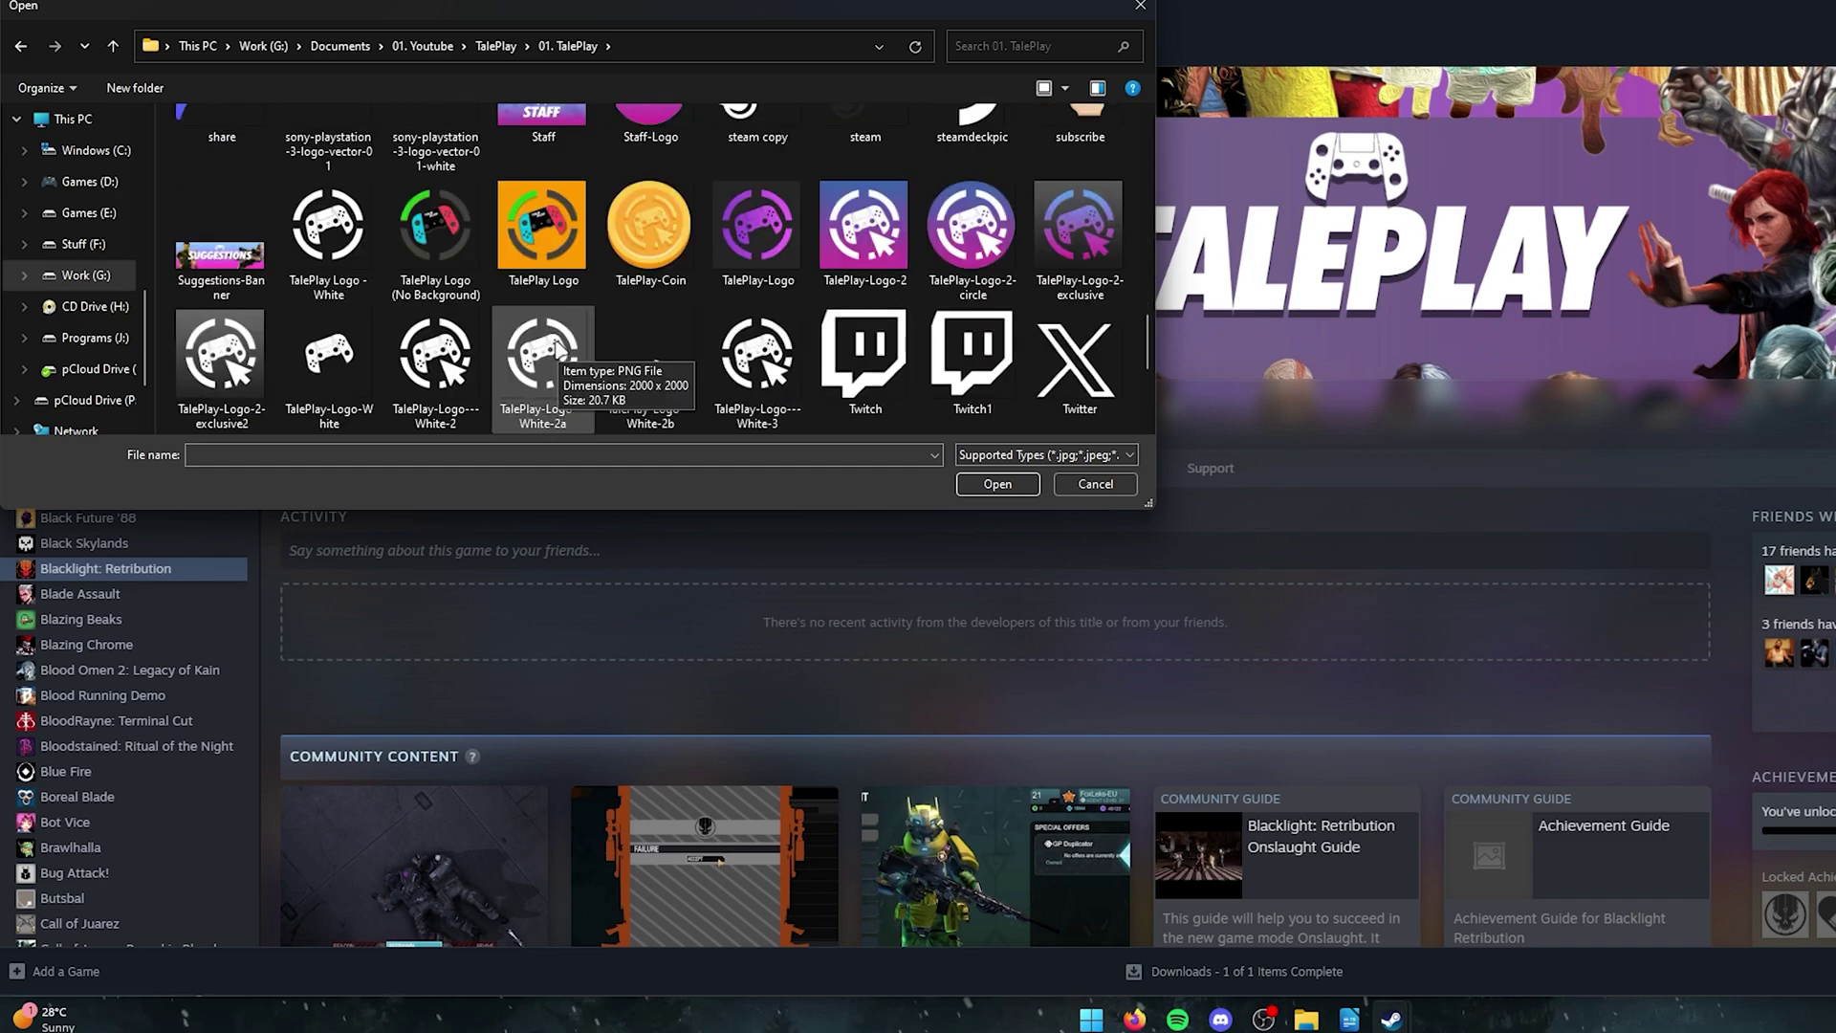
click(756, 366)
double_click(755, 366)
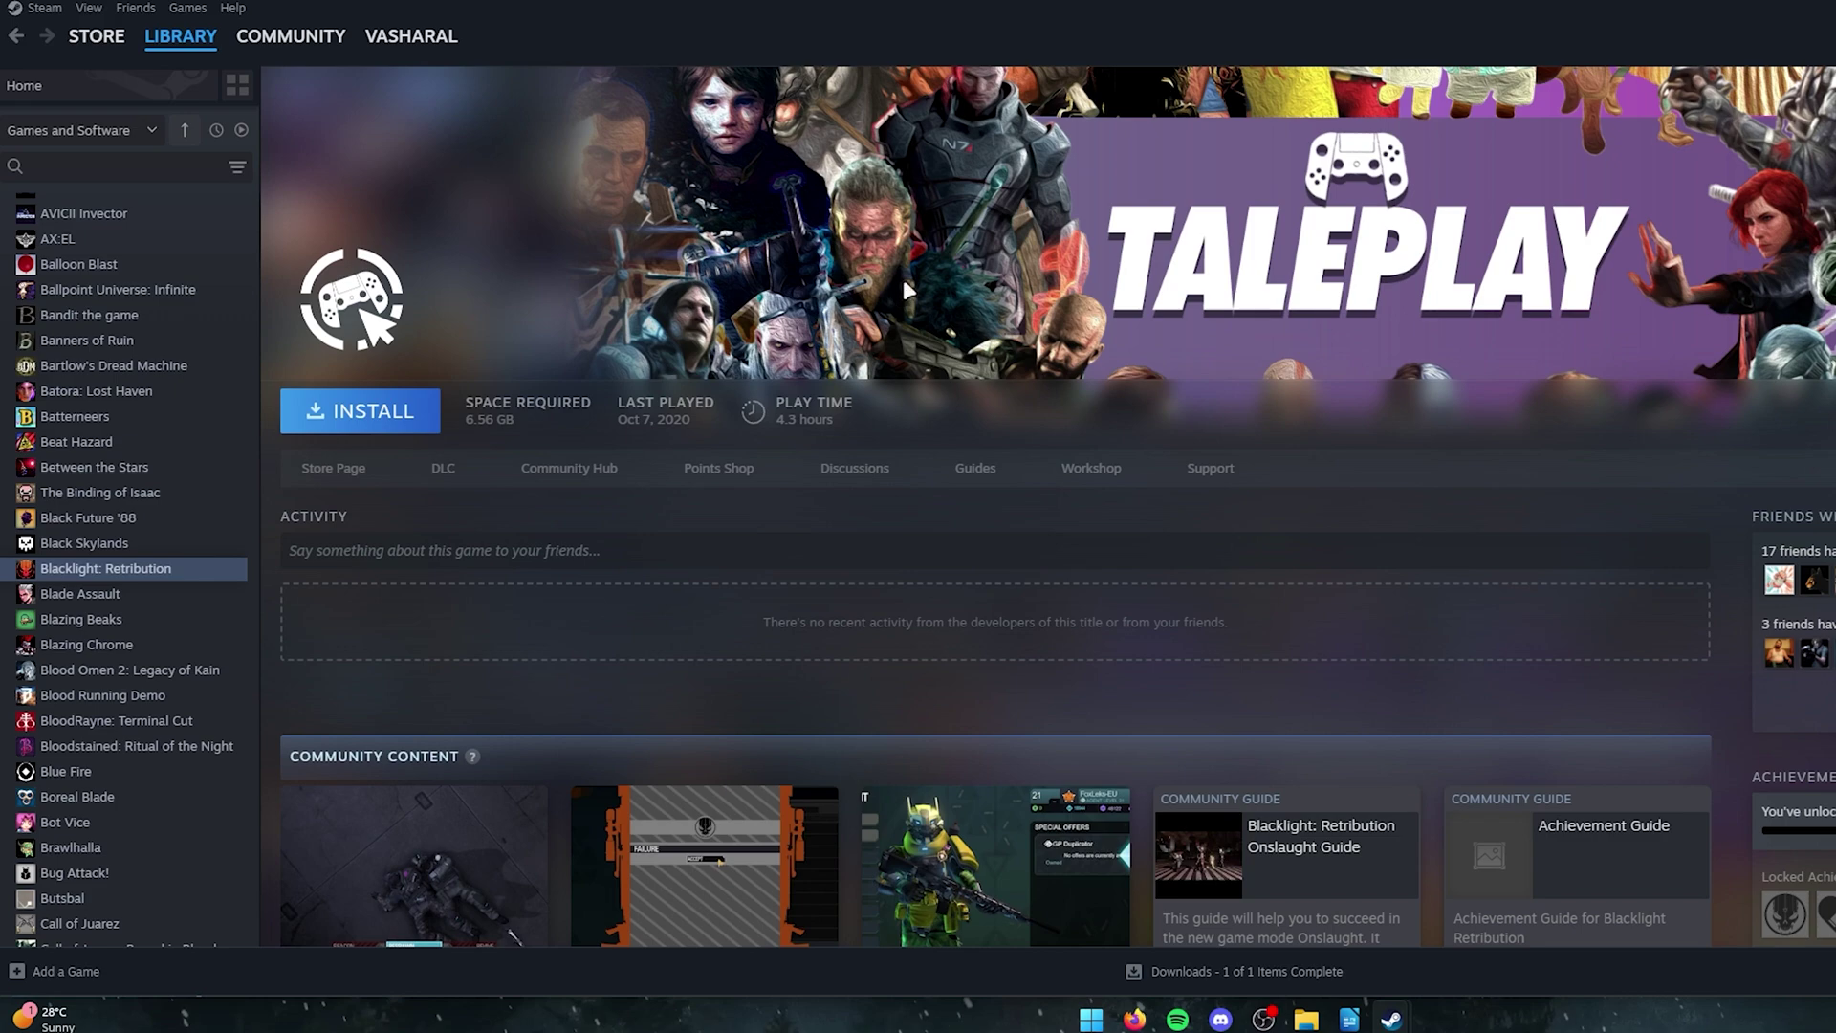
On the library Home grid, clear the Blacklight tile's custom artwork
click(181, 37)
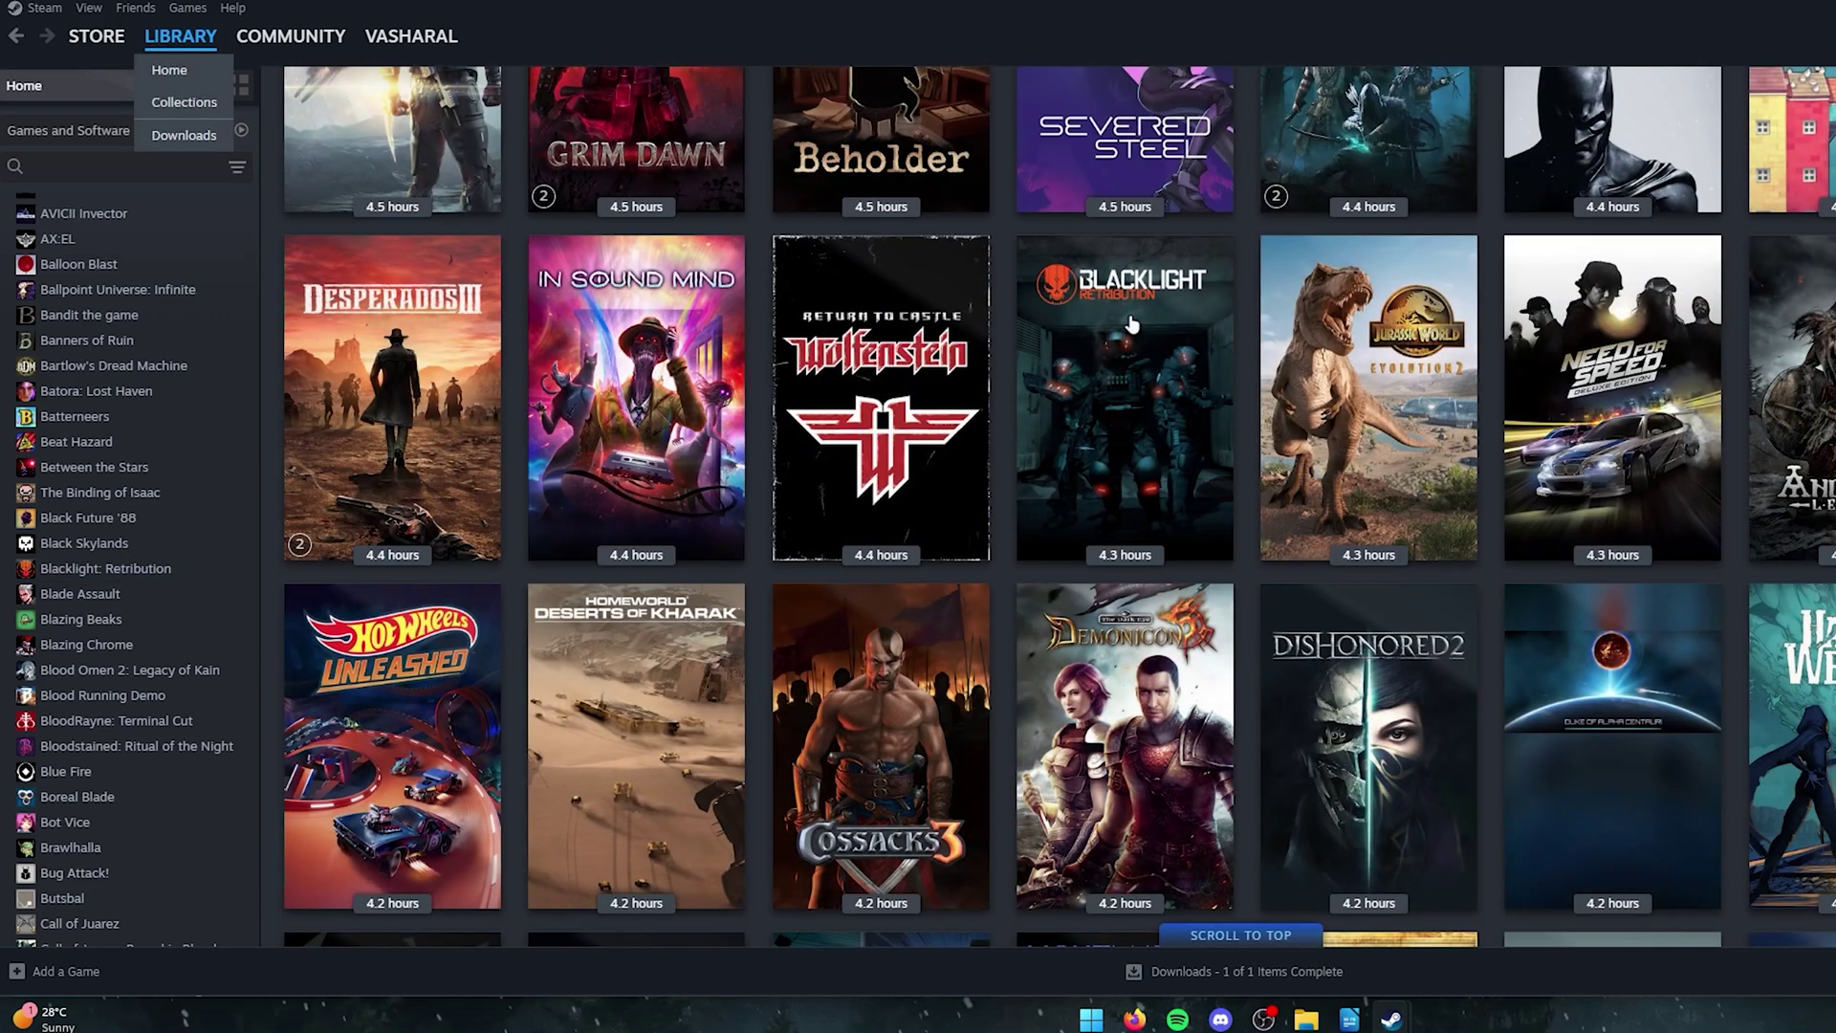
right_click(1174, 341)
mouse_move(1286, 495)
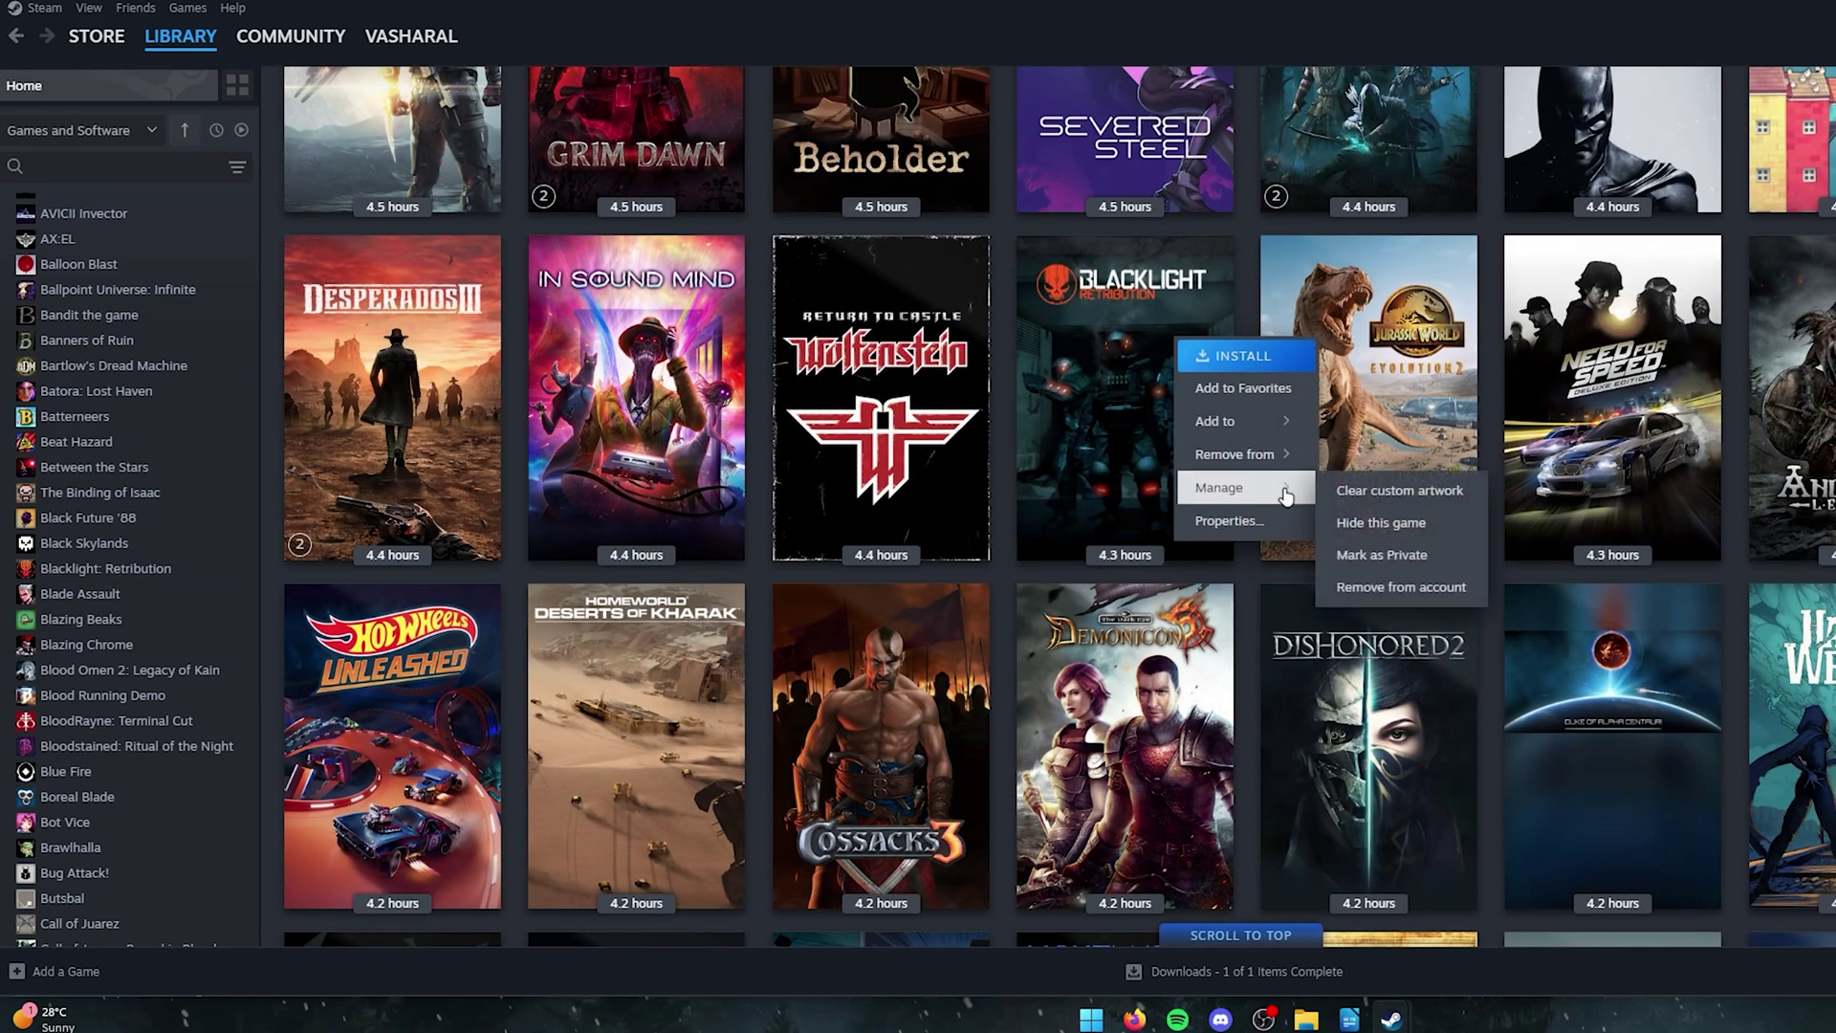
click(1399, 489)
Set the Vash2 image as the Blacklight tile's custom cover art
right_click(1118, 467)
mouse_move(1216, 611)
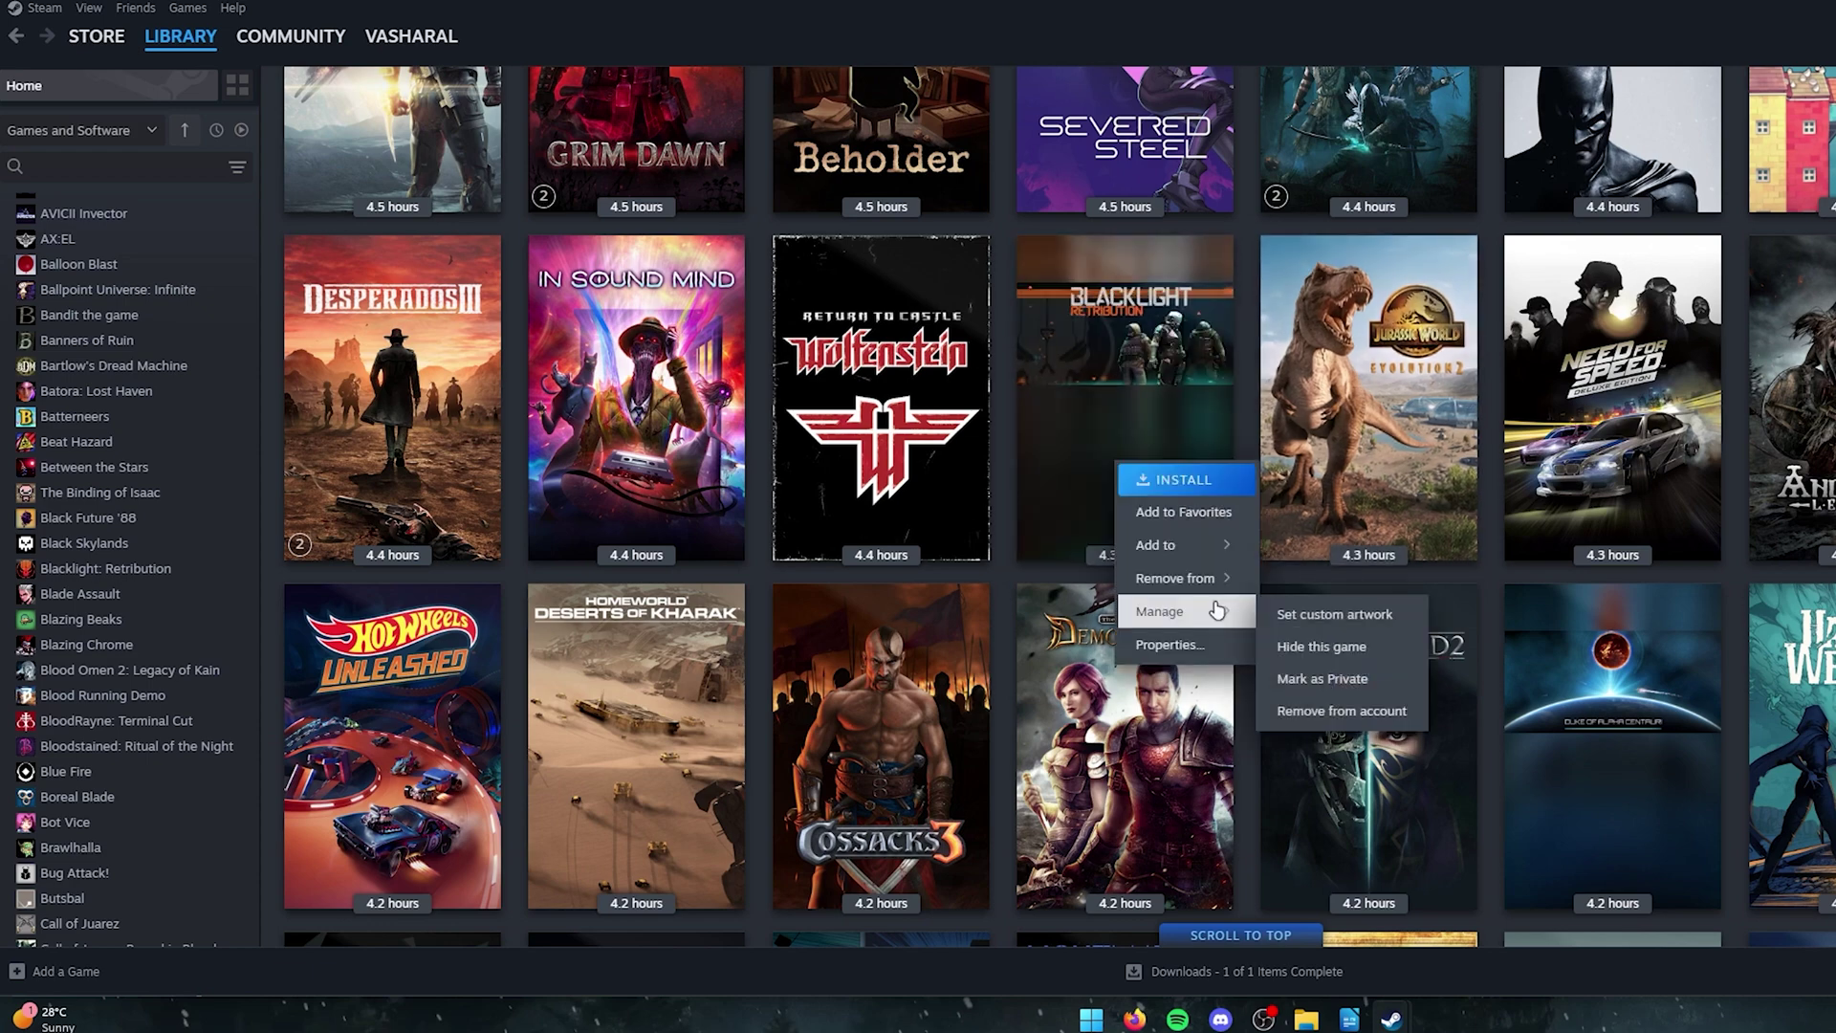
click(1301, 615)
scroll(604, 319, down, 10)
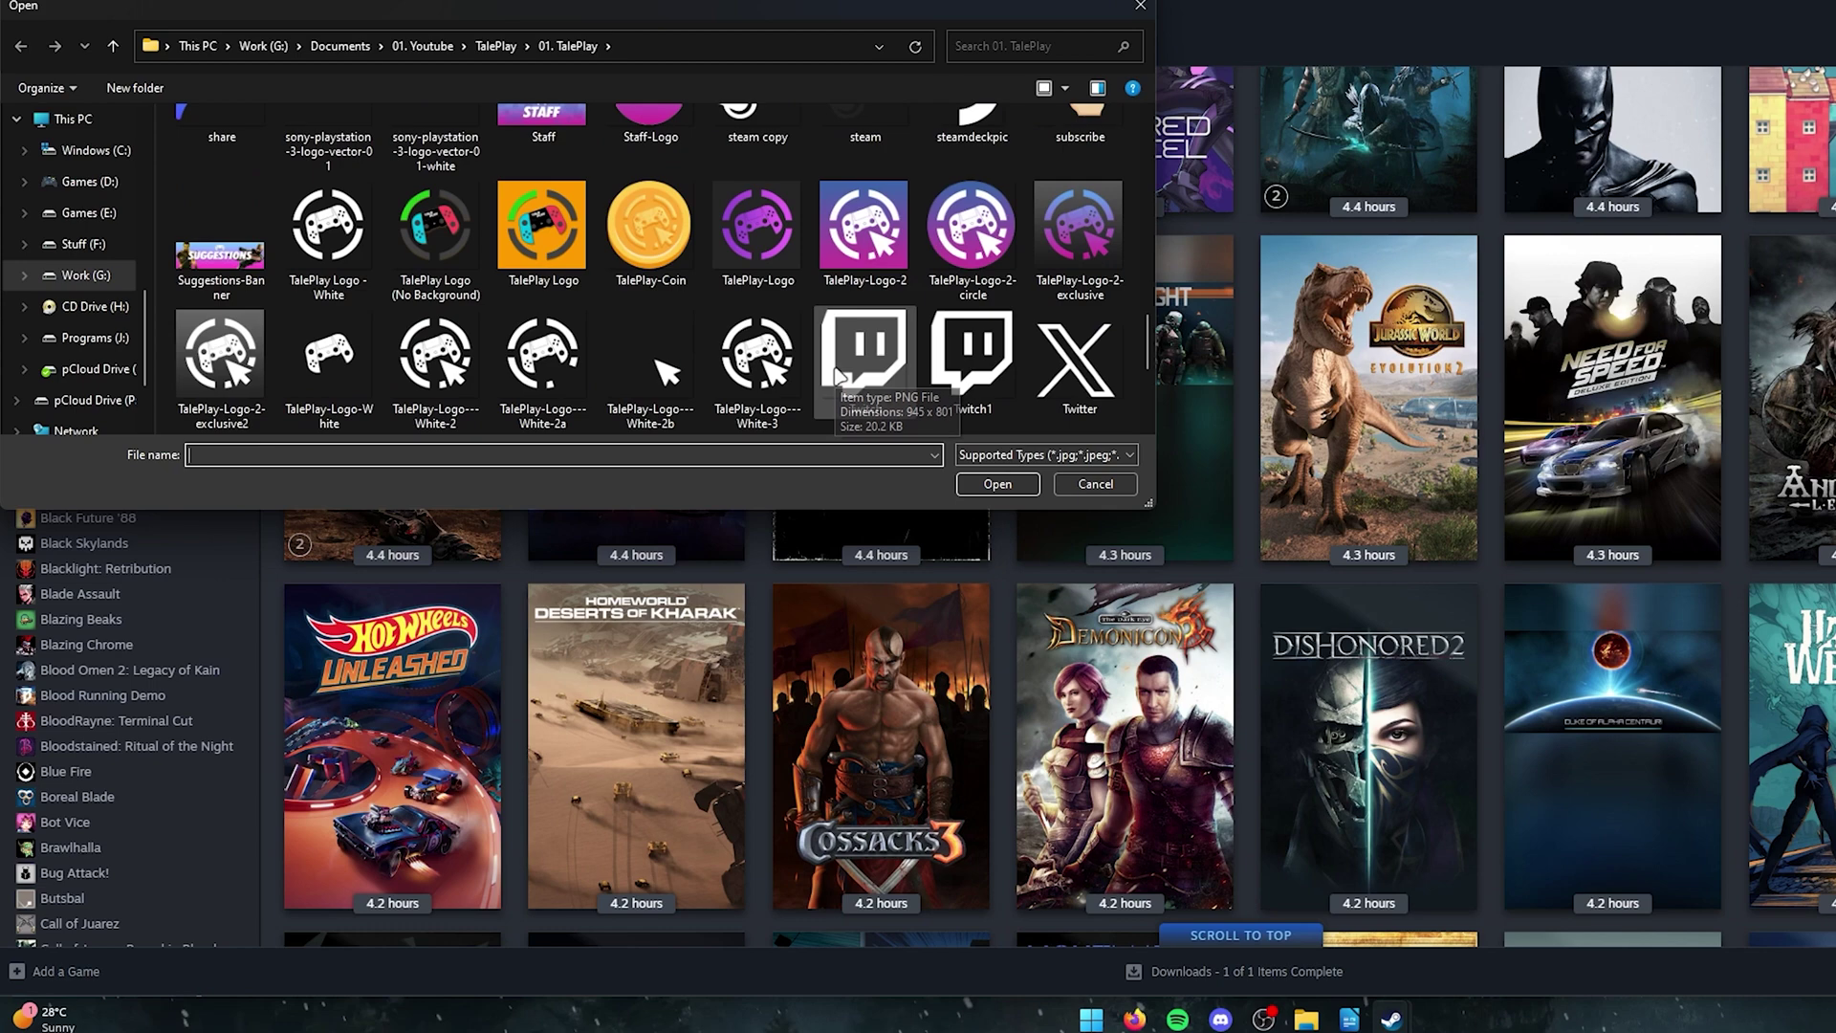
scroll(597, 308, down, 3)
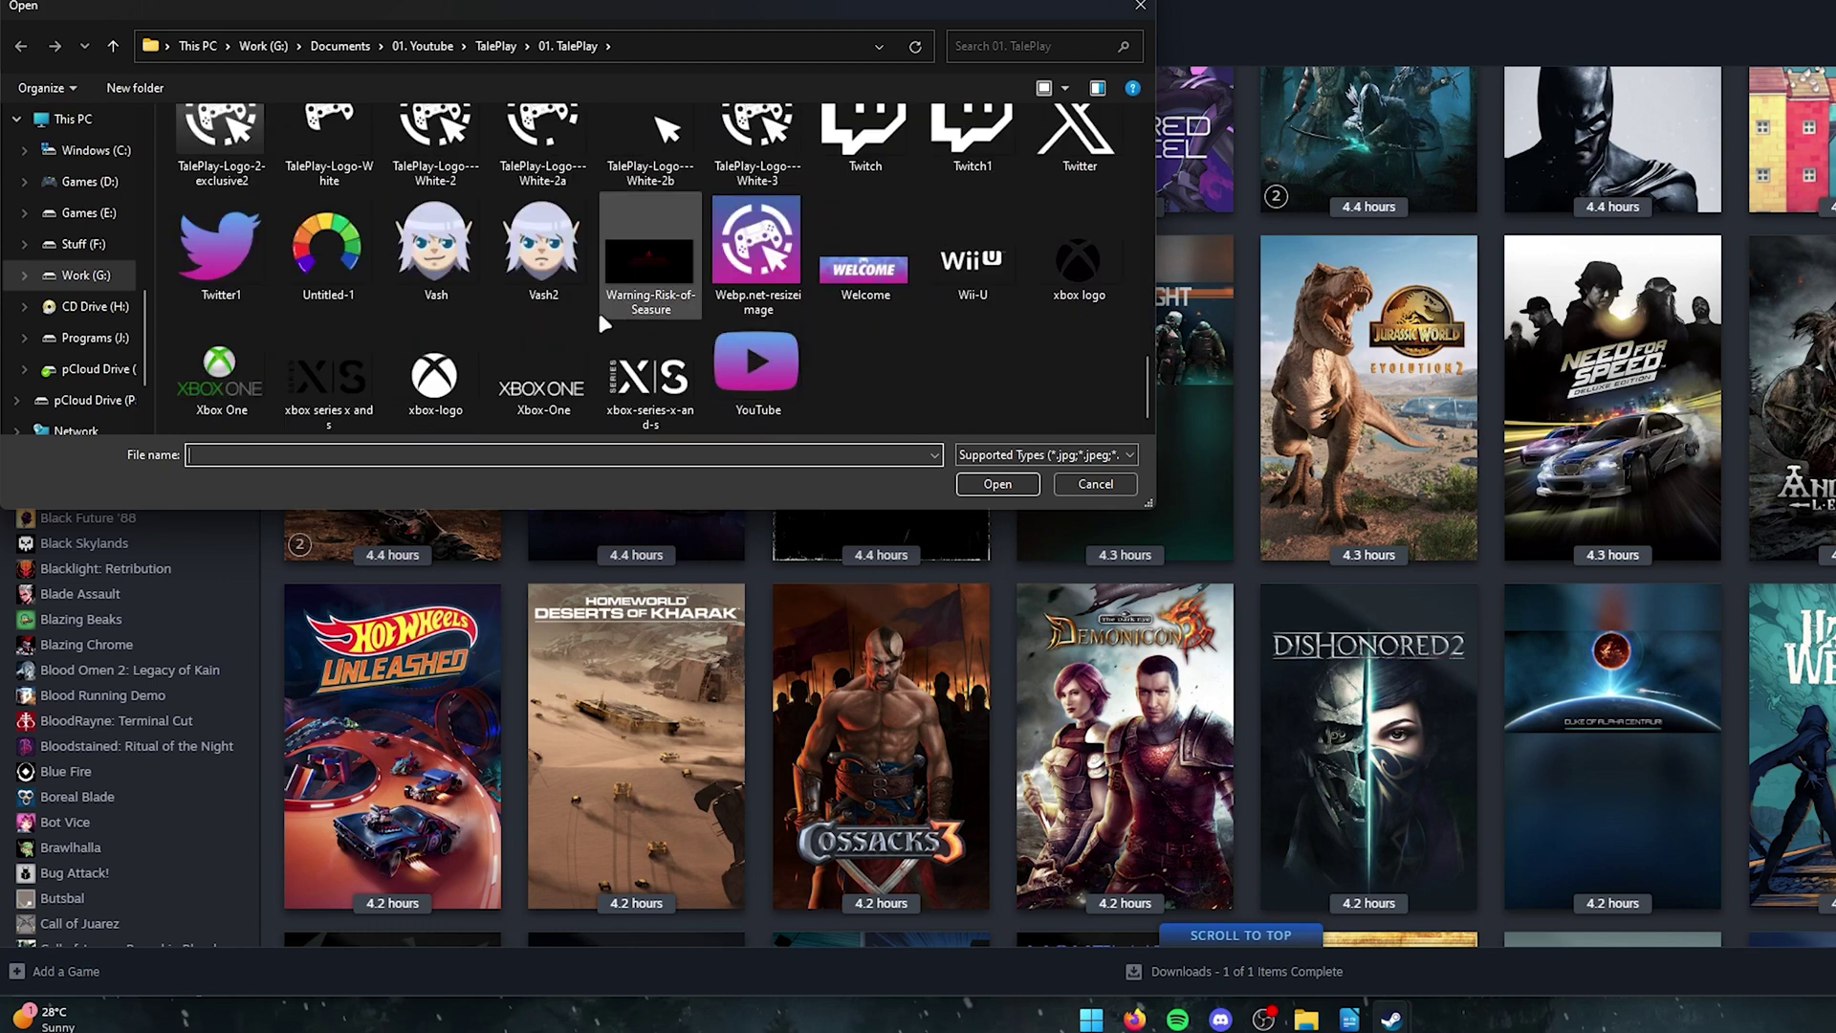
double_click(532, 275)
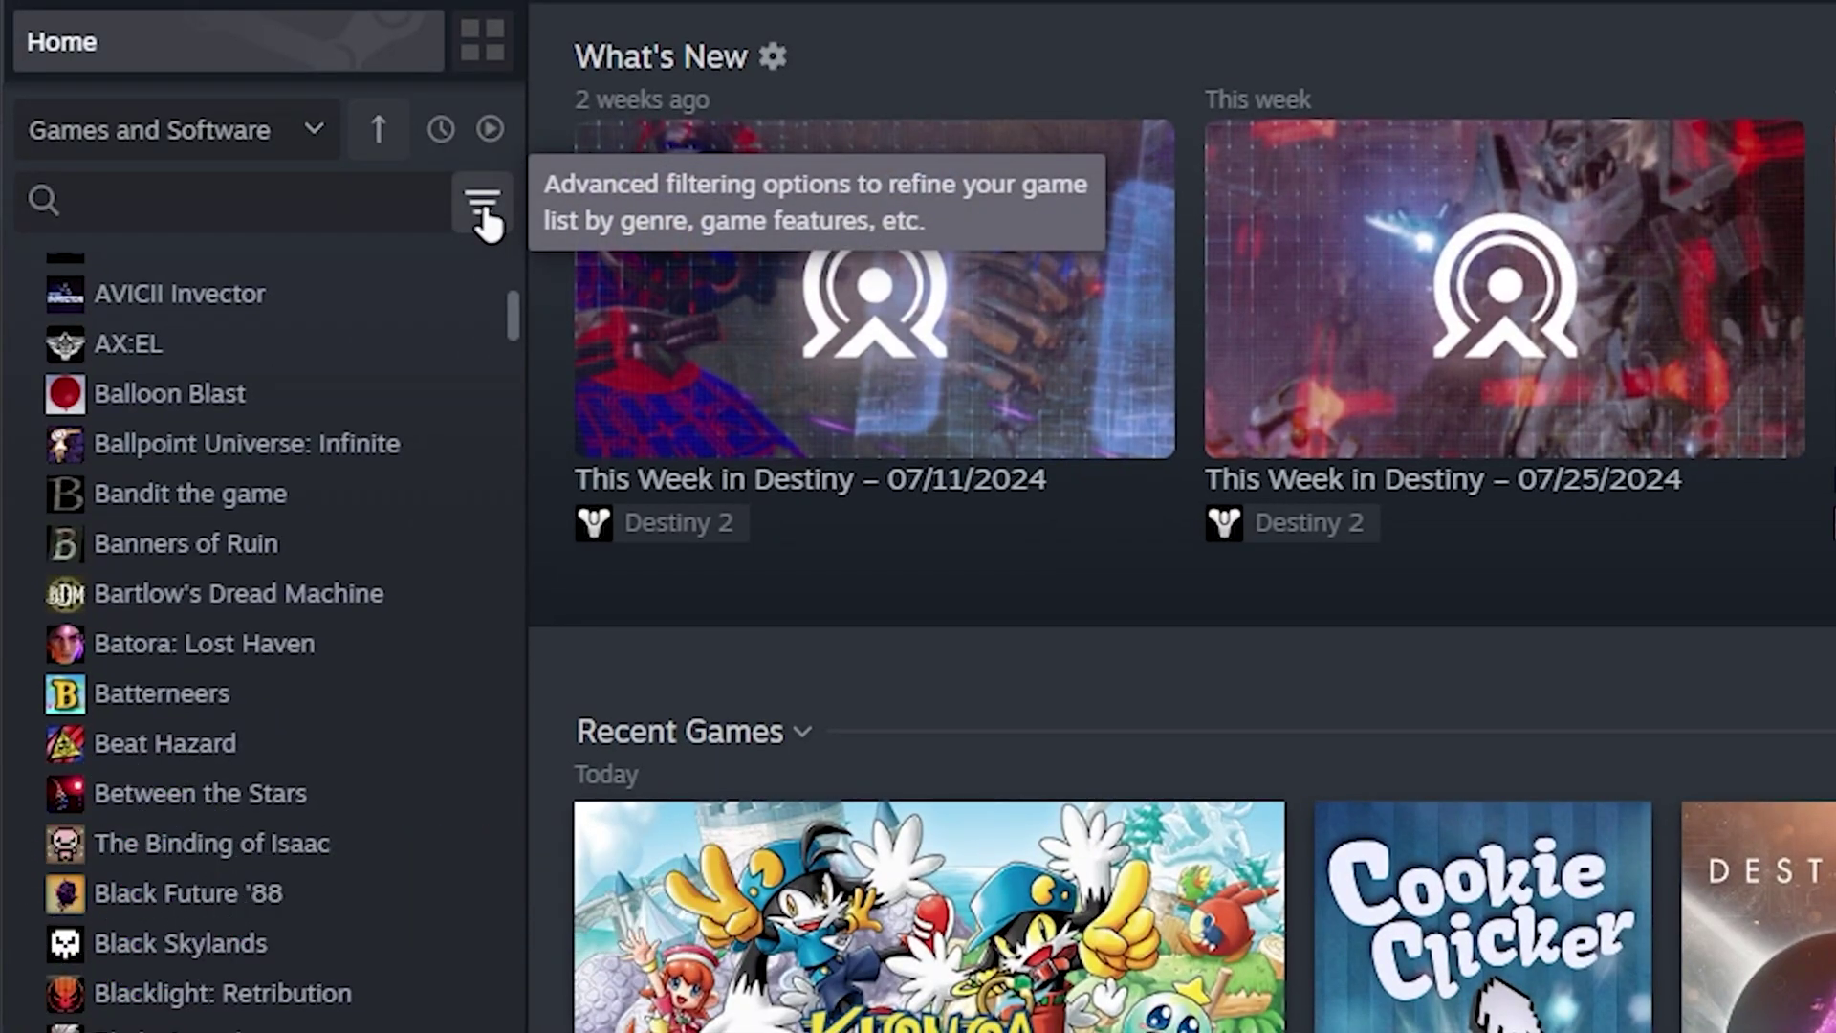
Filter the library by a friend's shared games using the Friends filter field
click(486, 216)
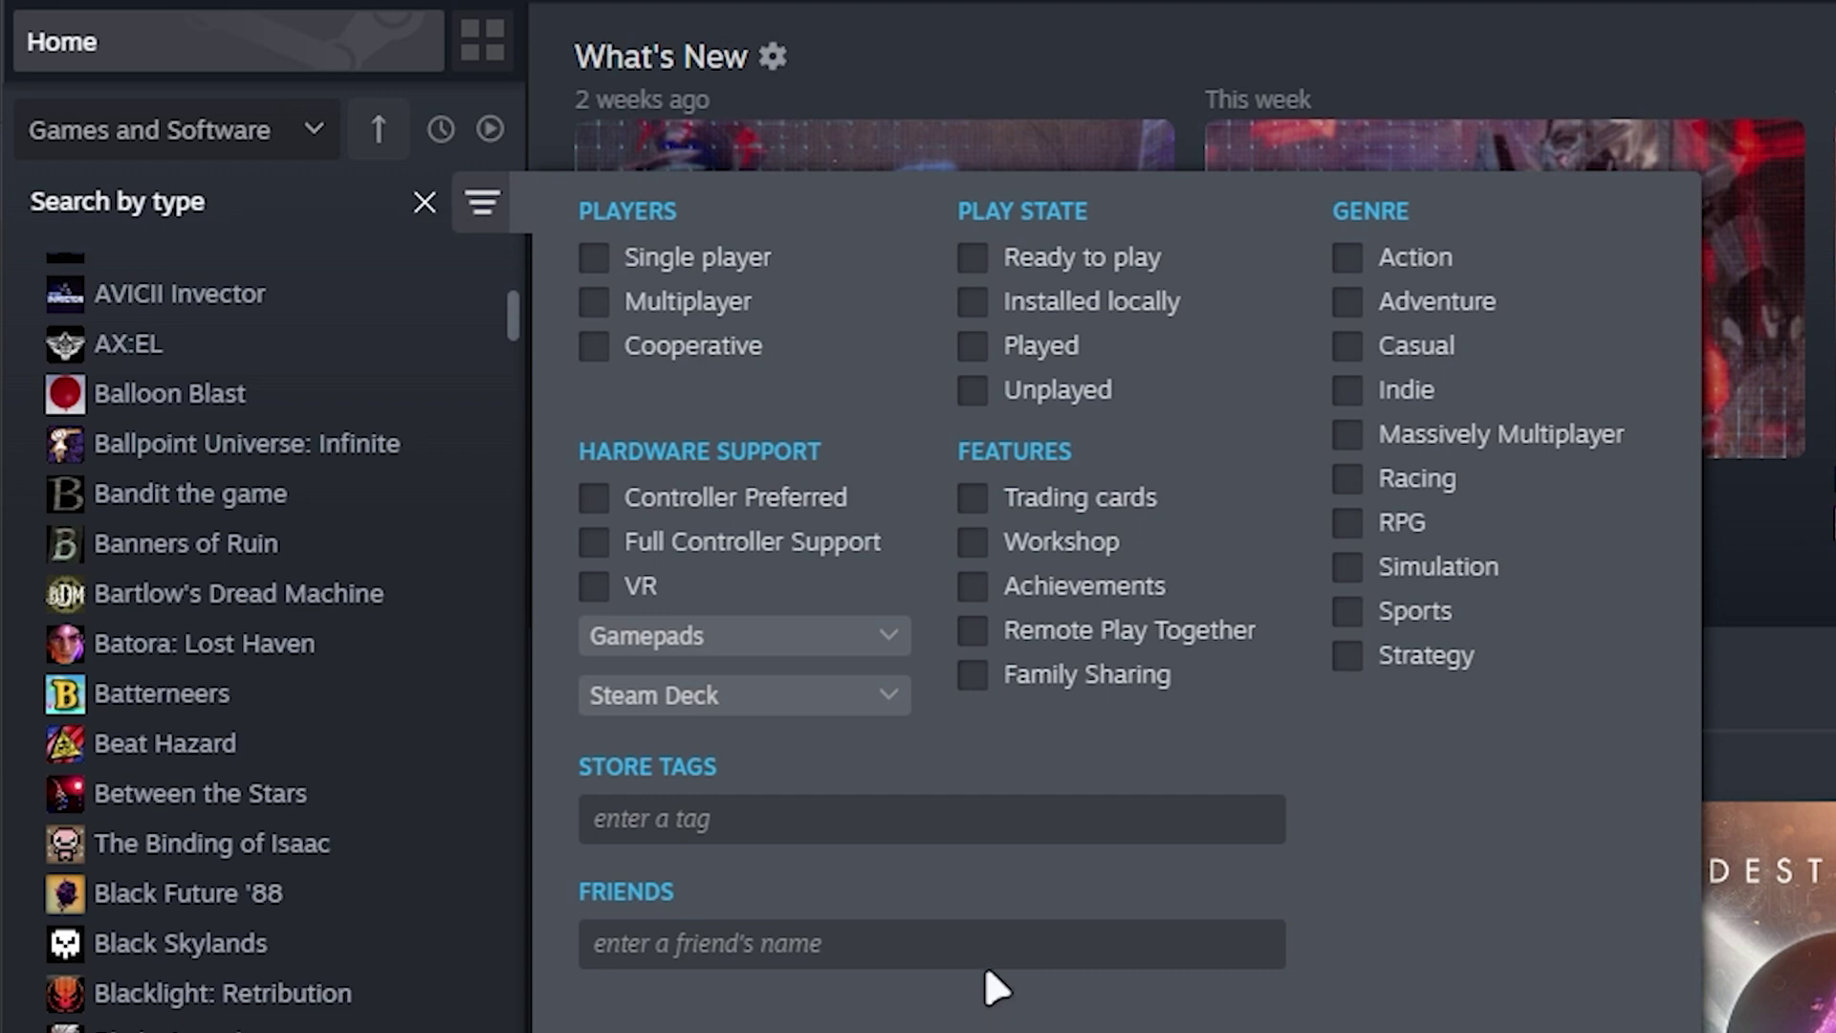
click(798, 956)
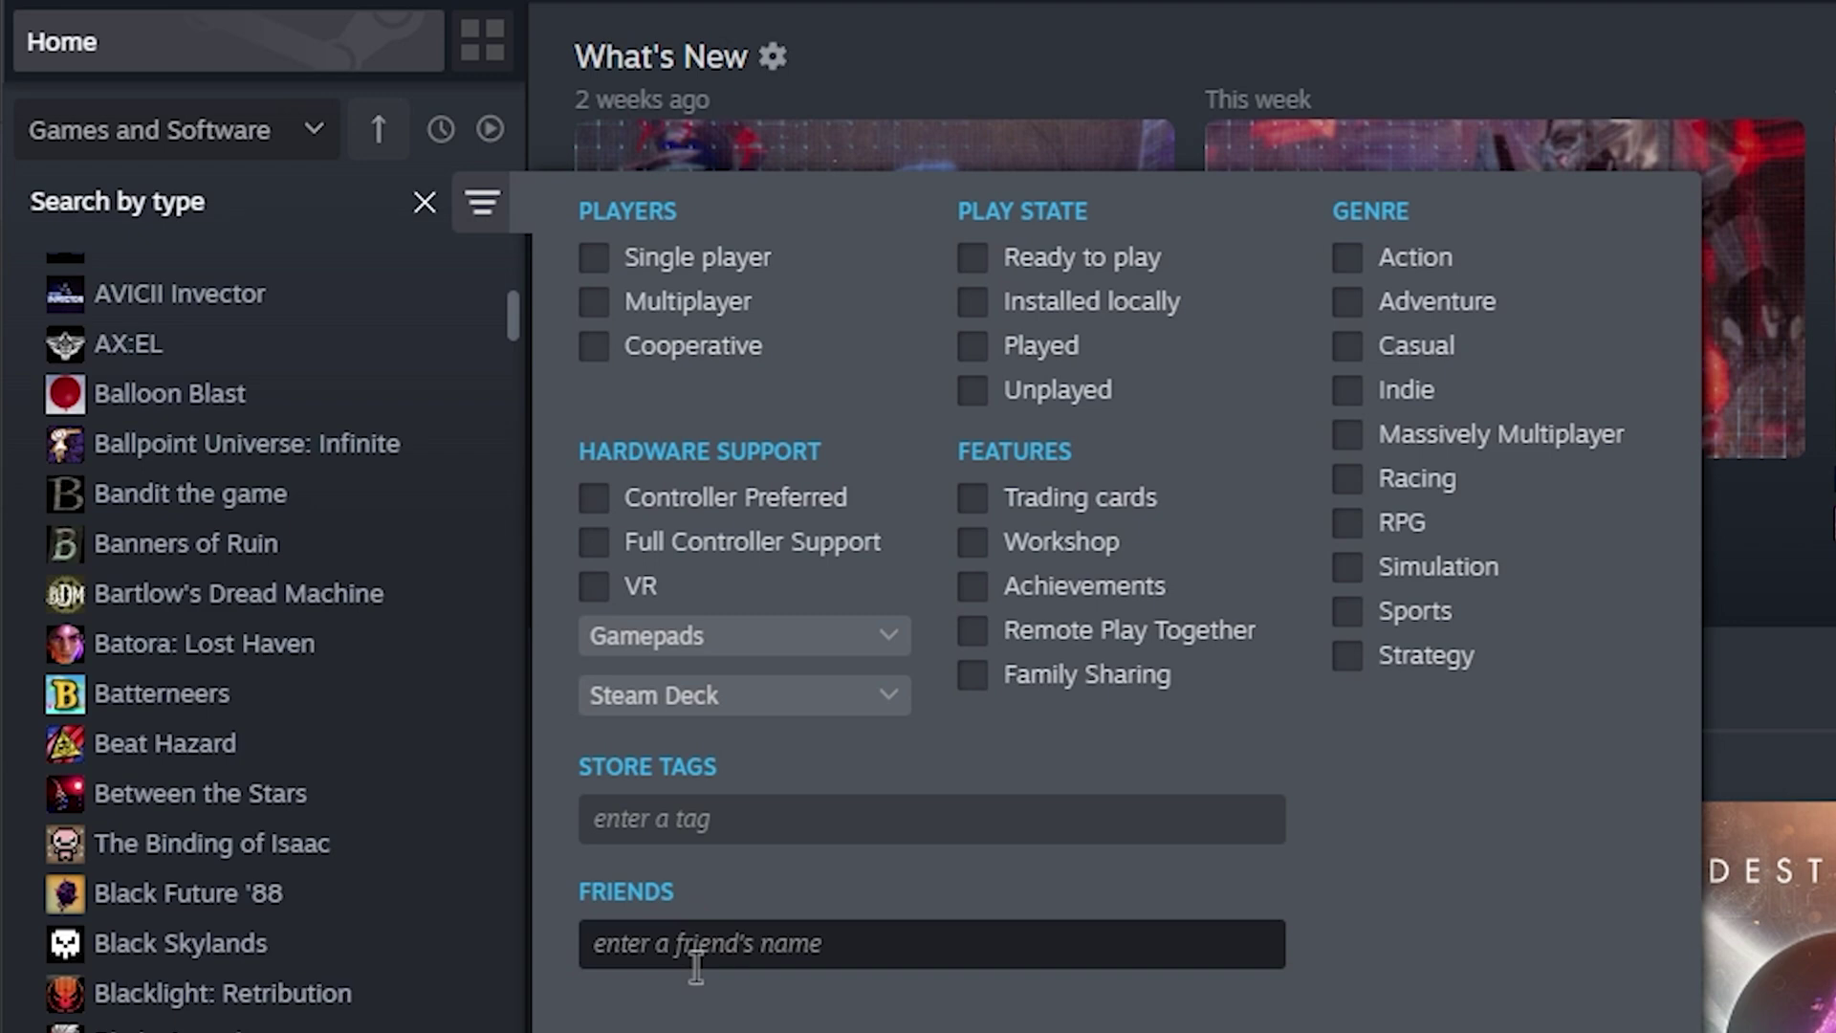
click(758, 956)
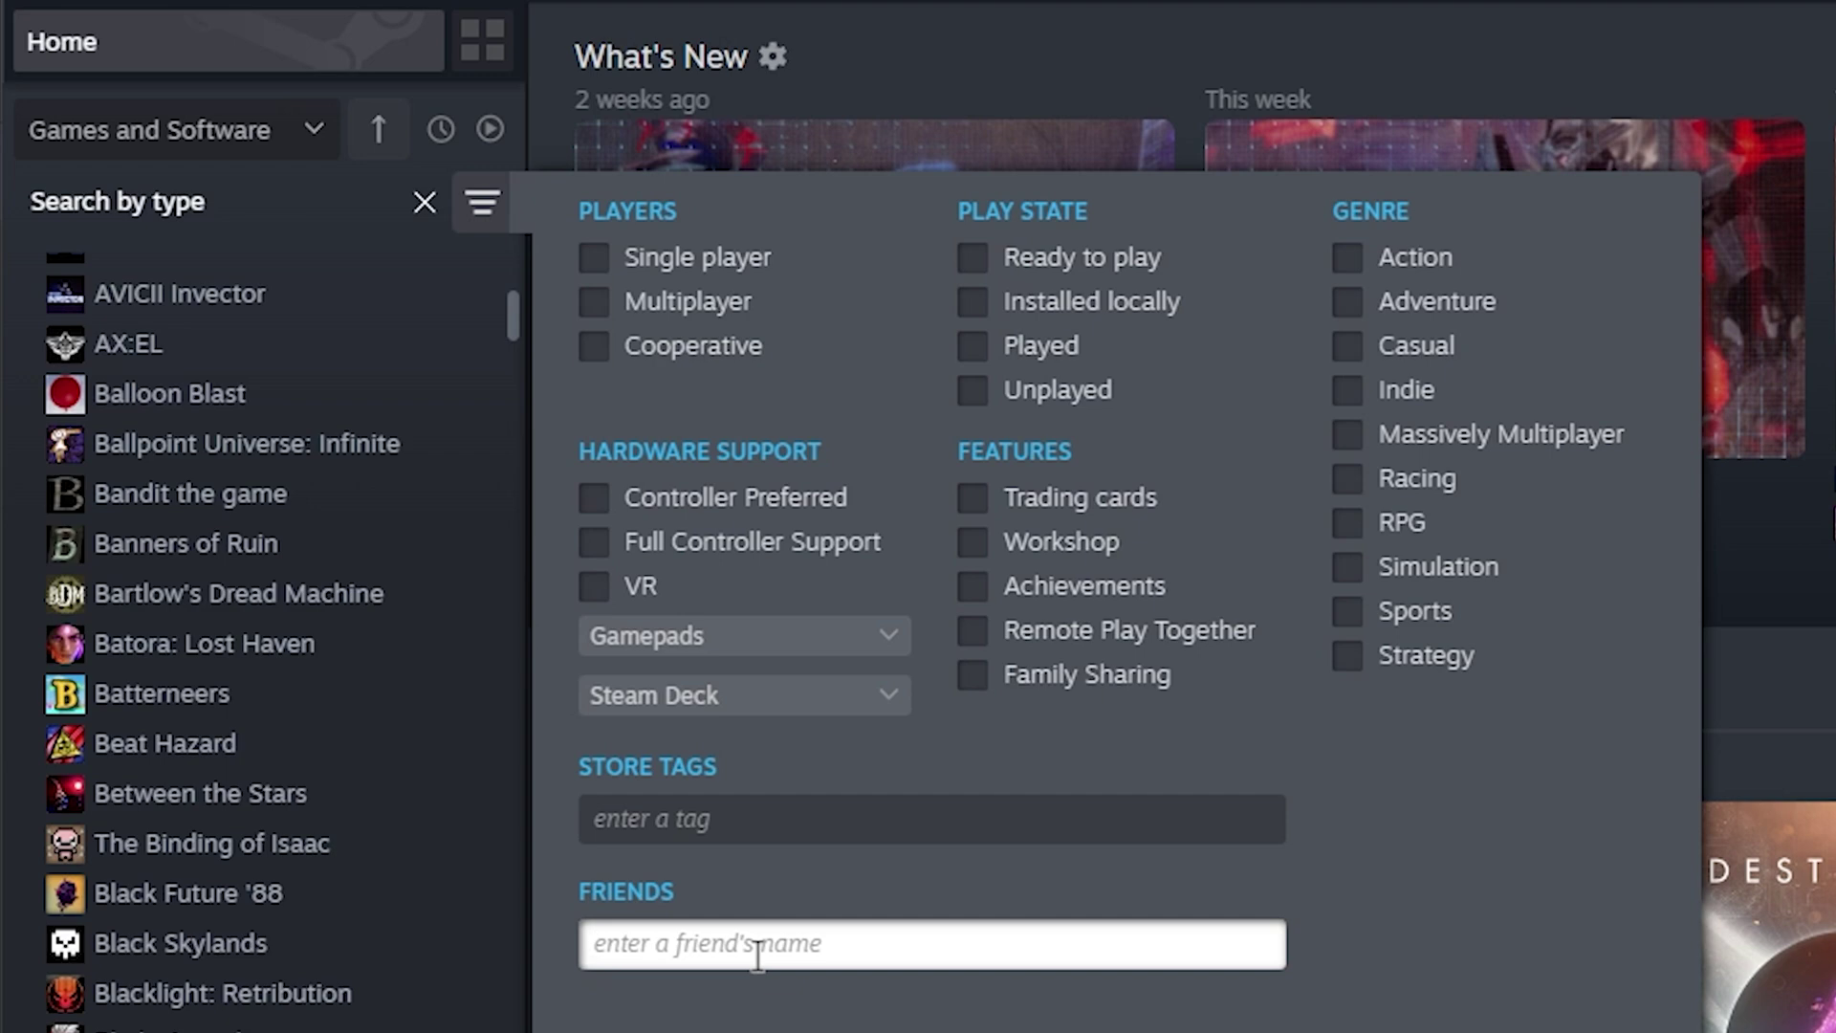
text(Arrm)
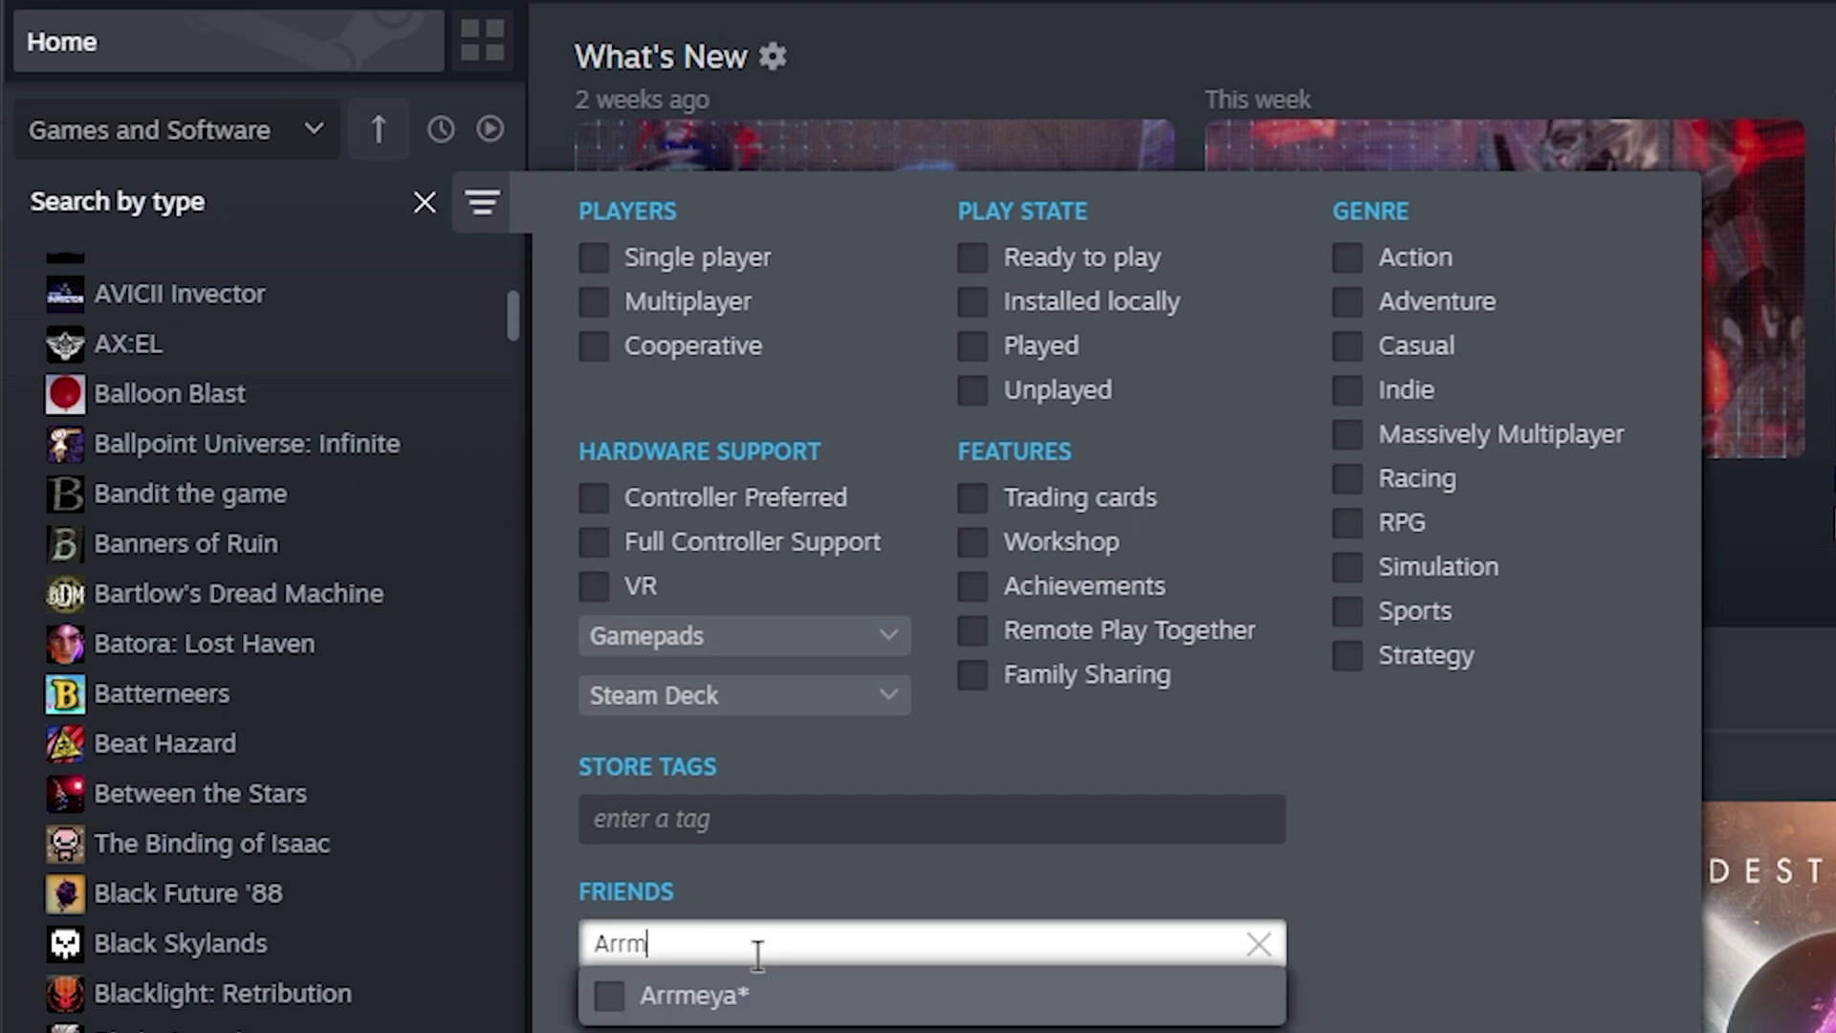
click(742, 996)
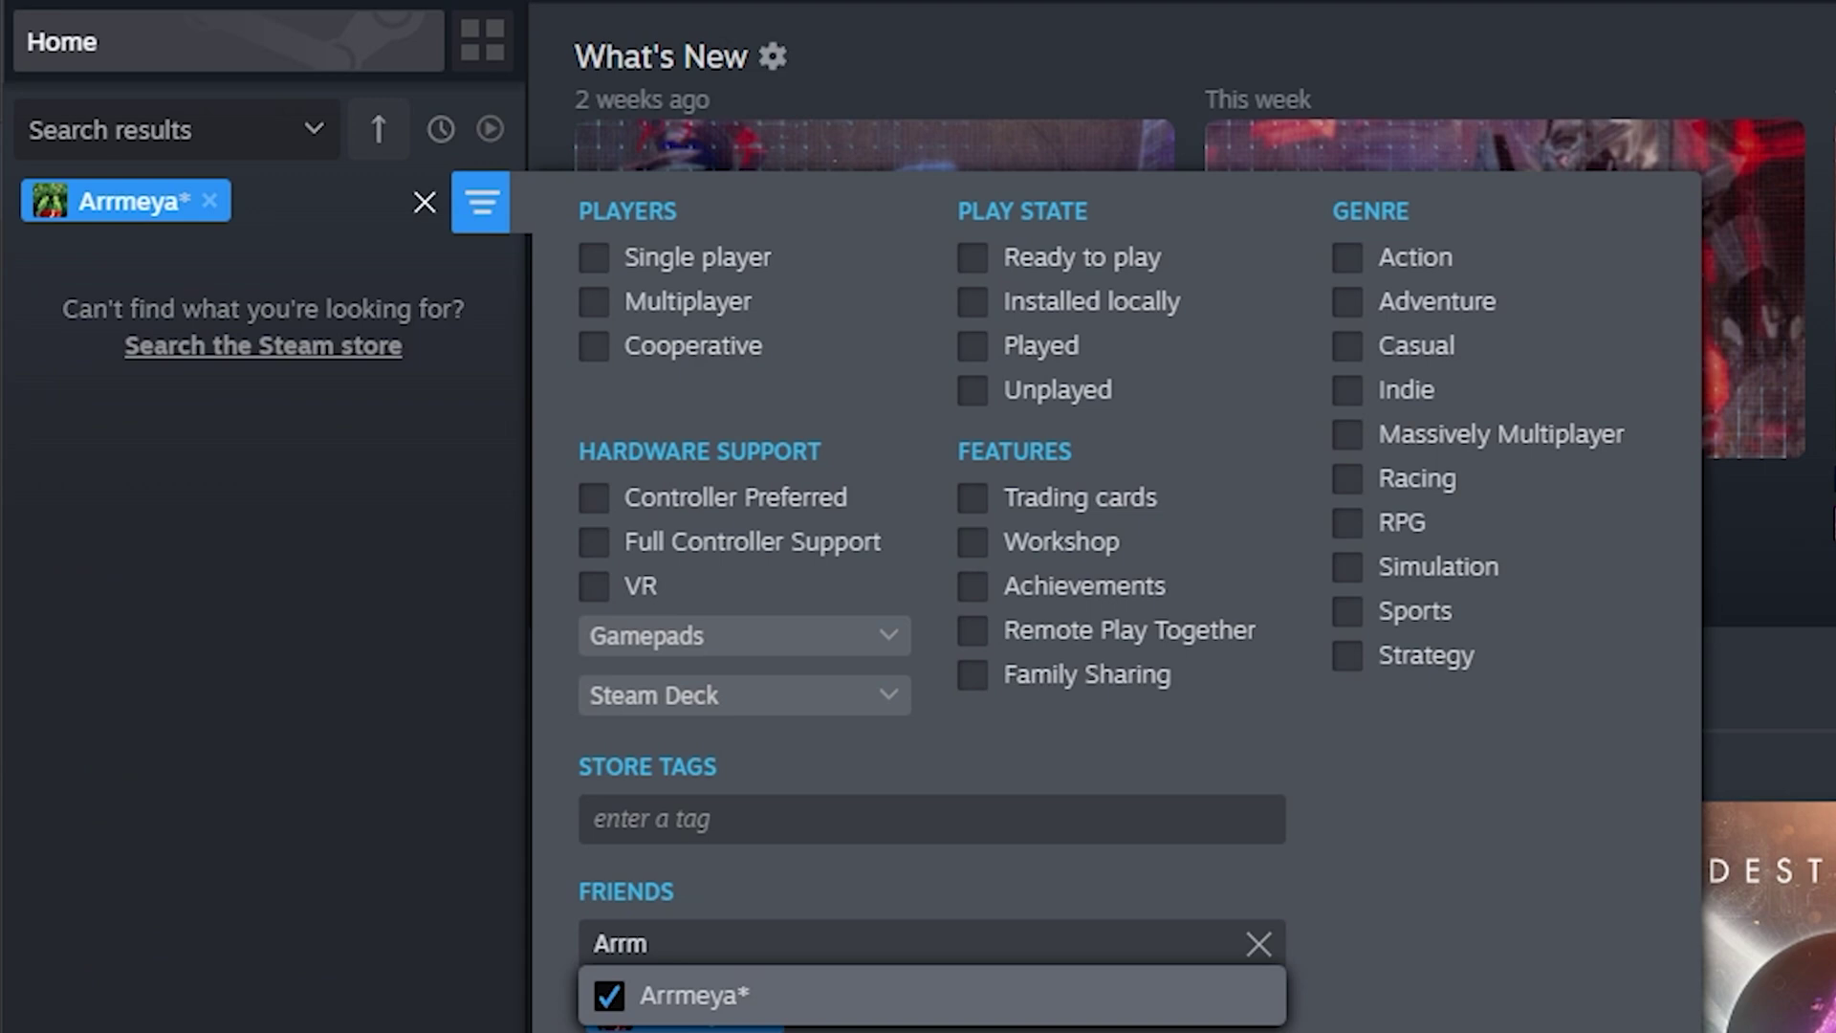
click(234, 771)
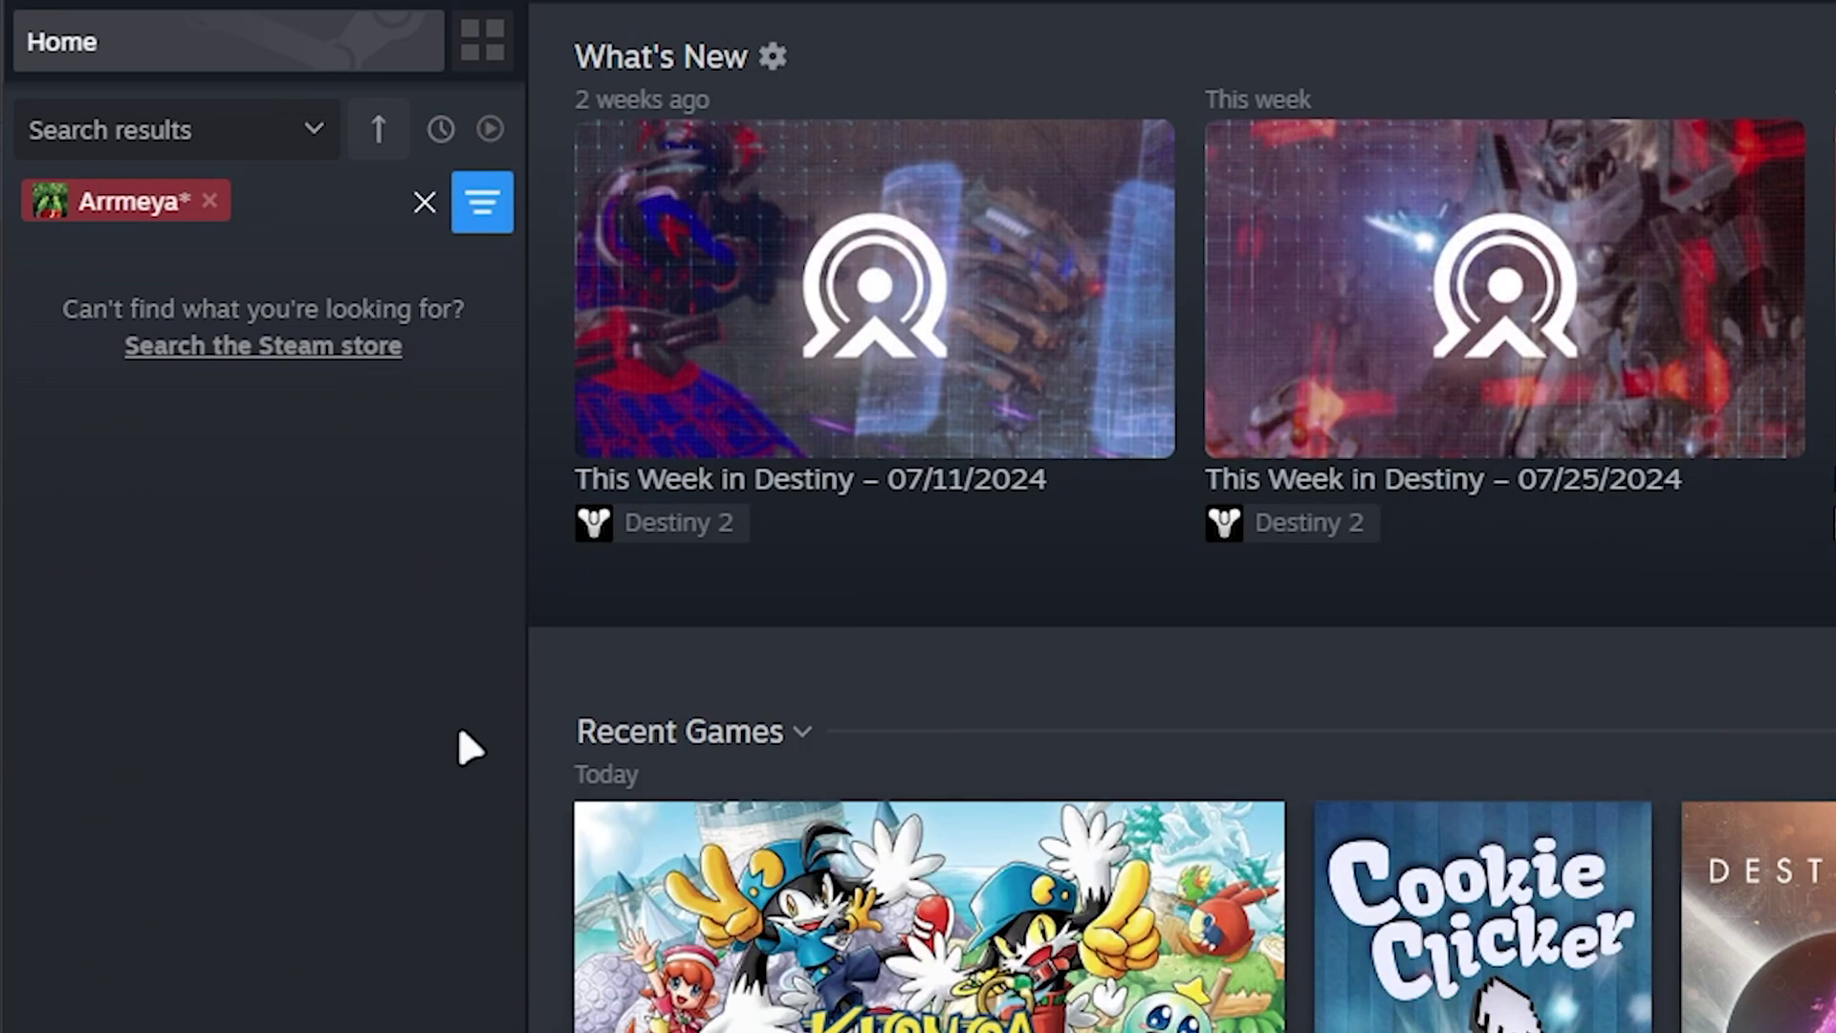
Remove the earlier friend filter and filter by a different friend instead
click(211, 201)
click(482, 202)
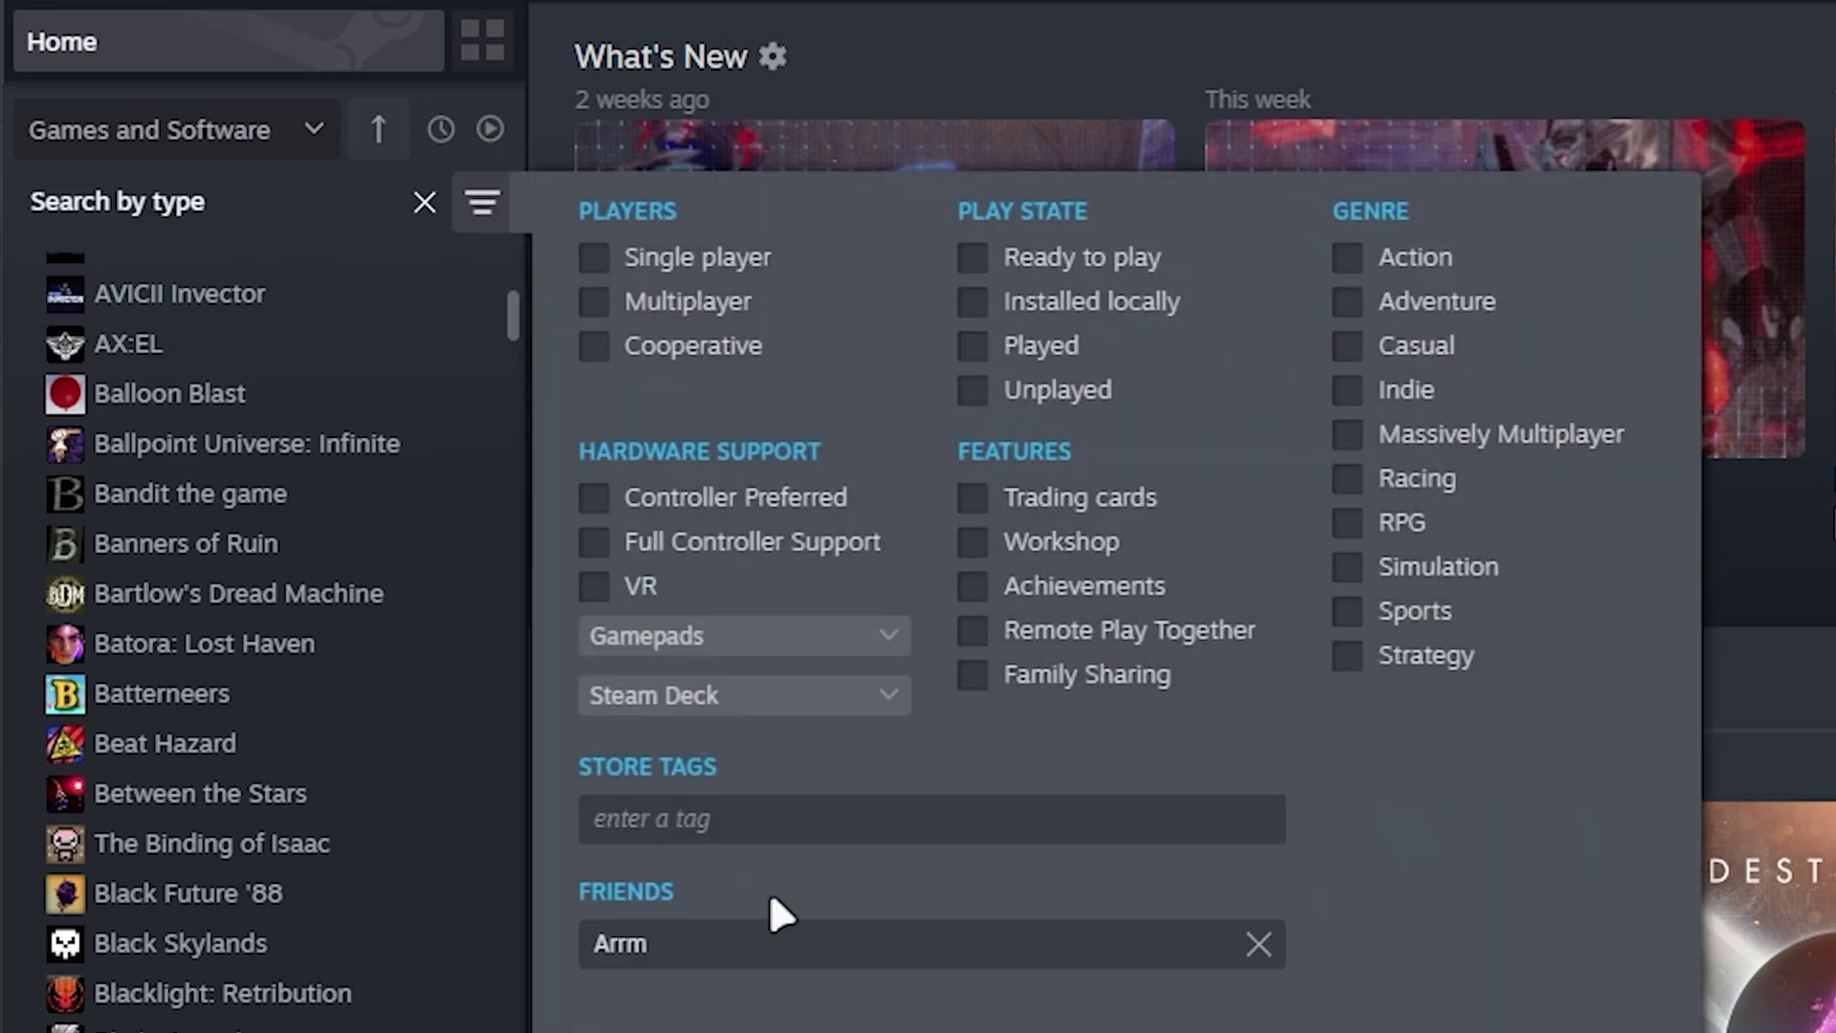
click(782, 942)
text(Adrian)
click(717, 996)
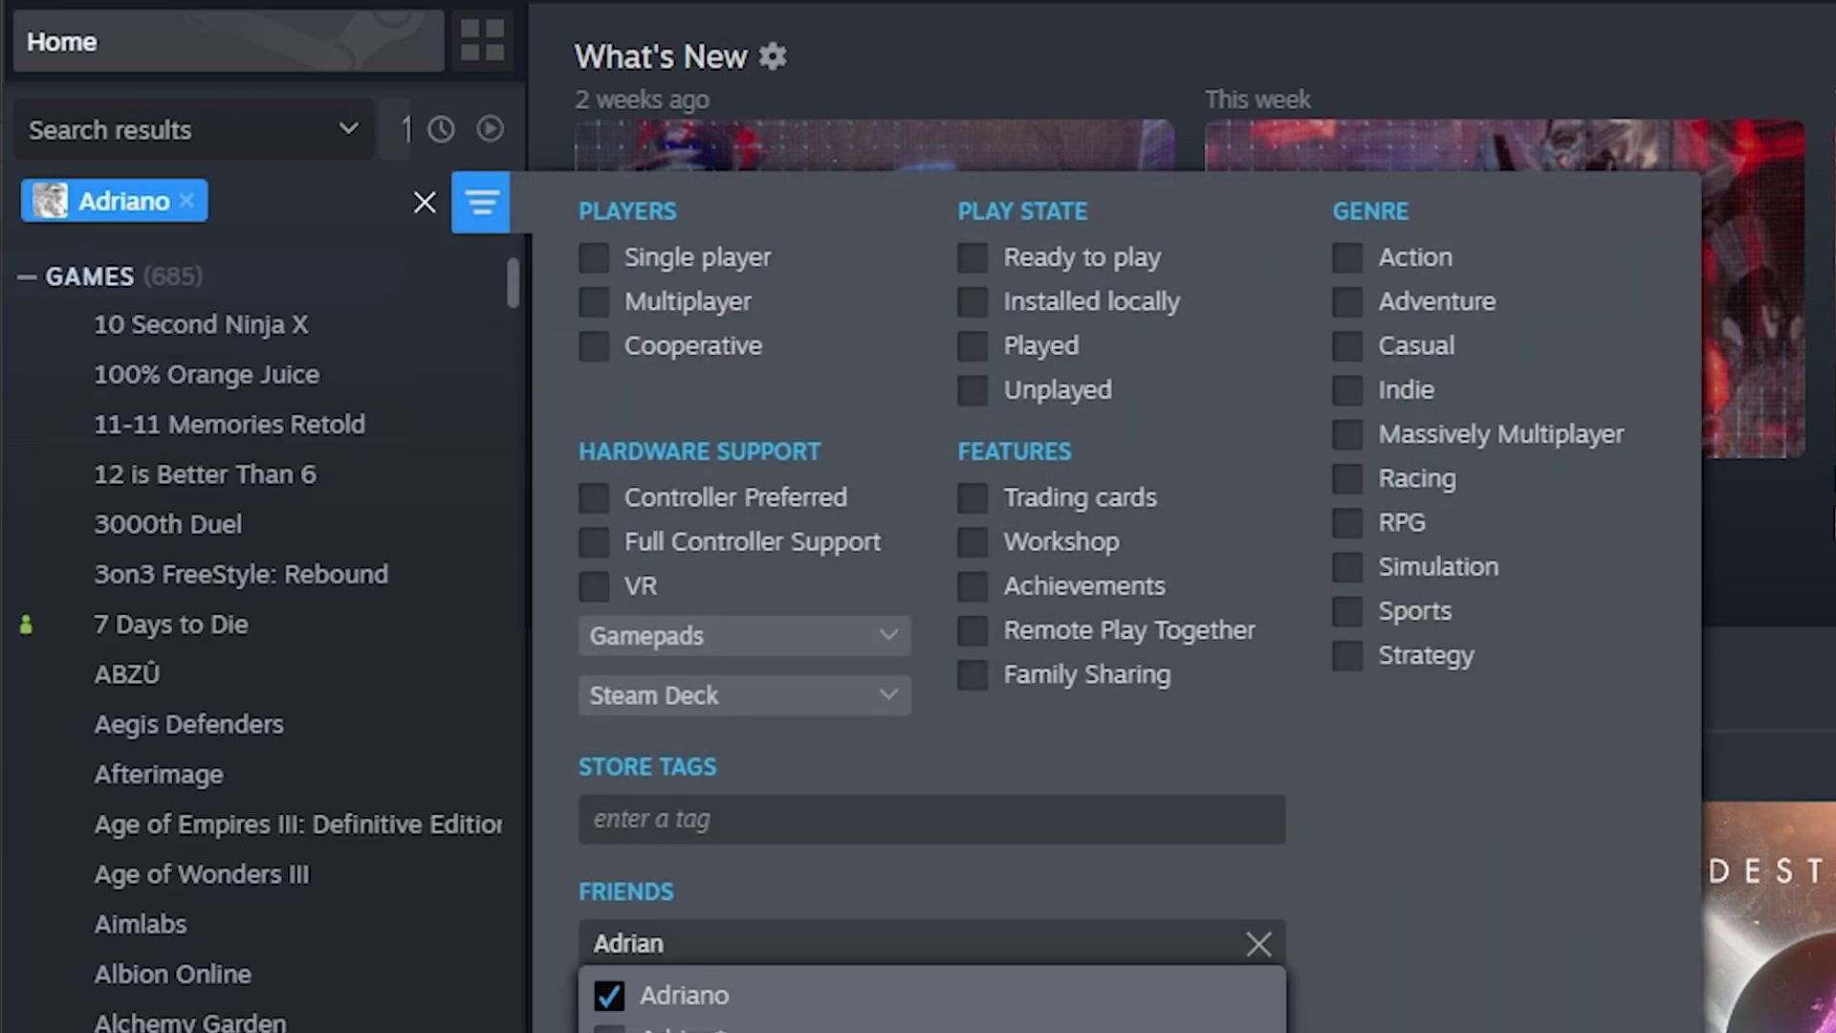
key(Escape)
Add a second friend to the library's Friends filter
scroll(163, 662, down, 10)
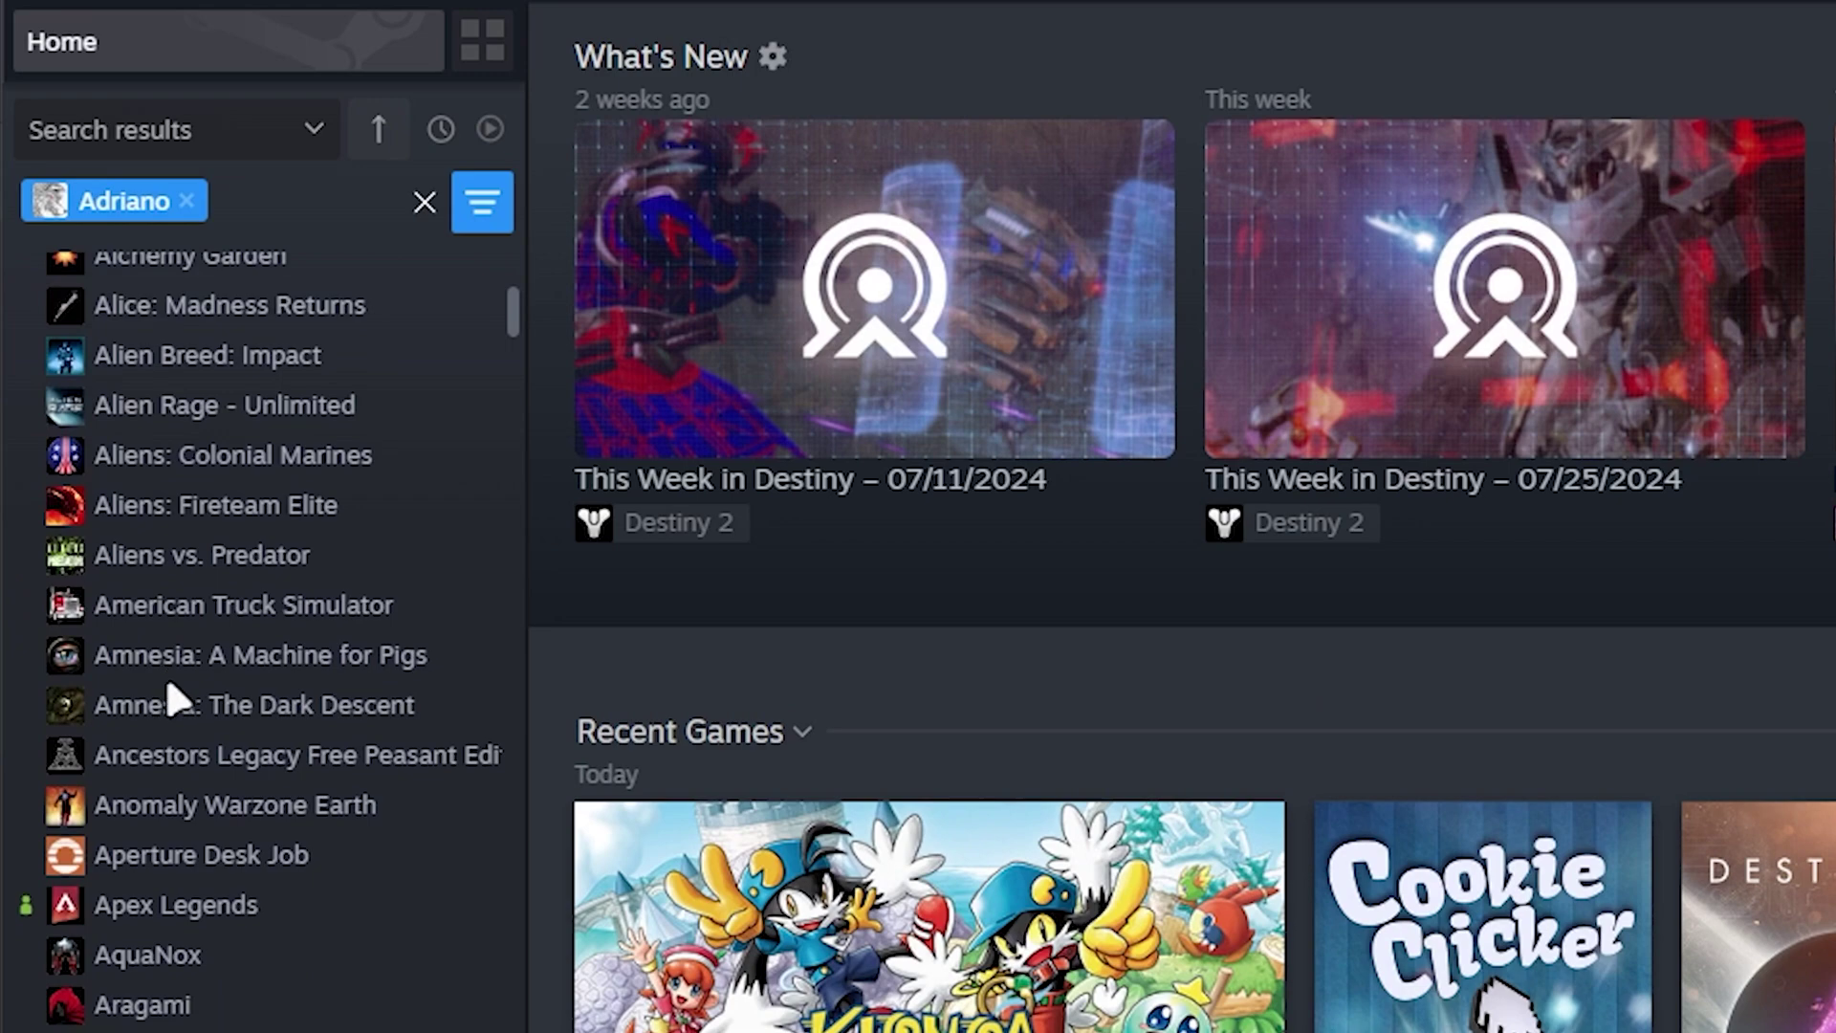
scroll(222, 968, up, 10)
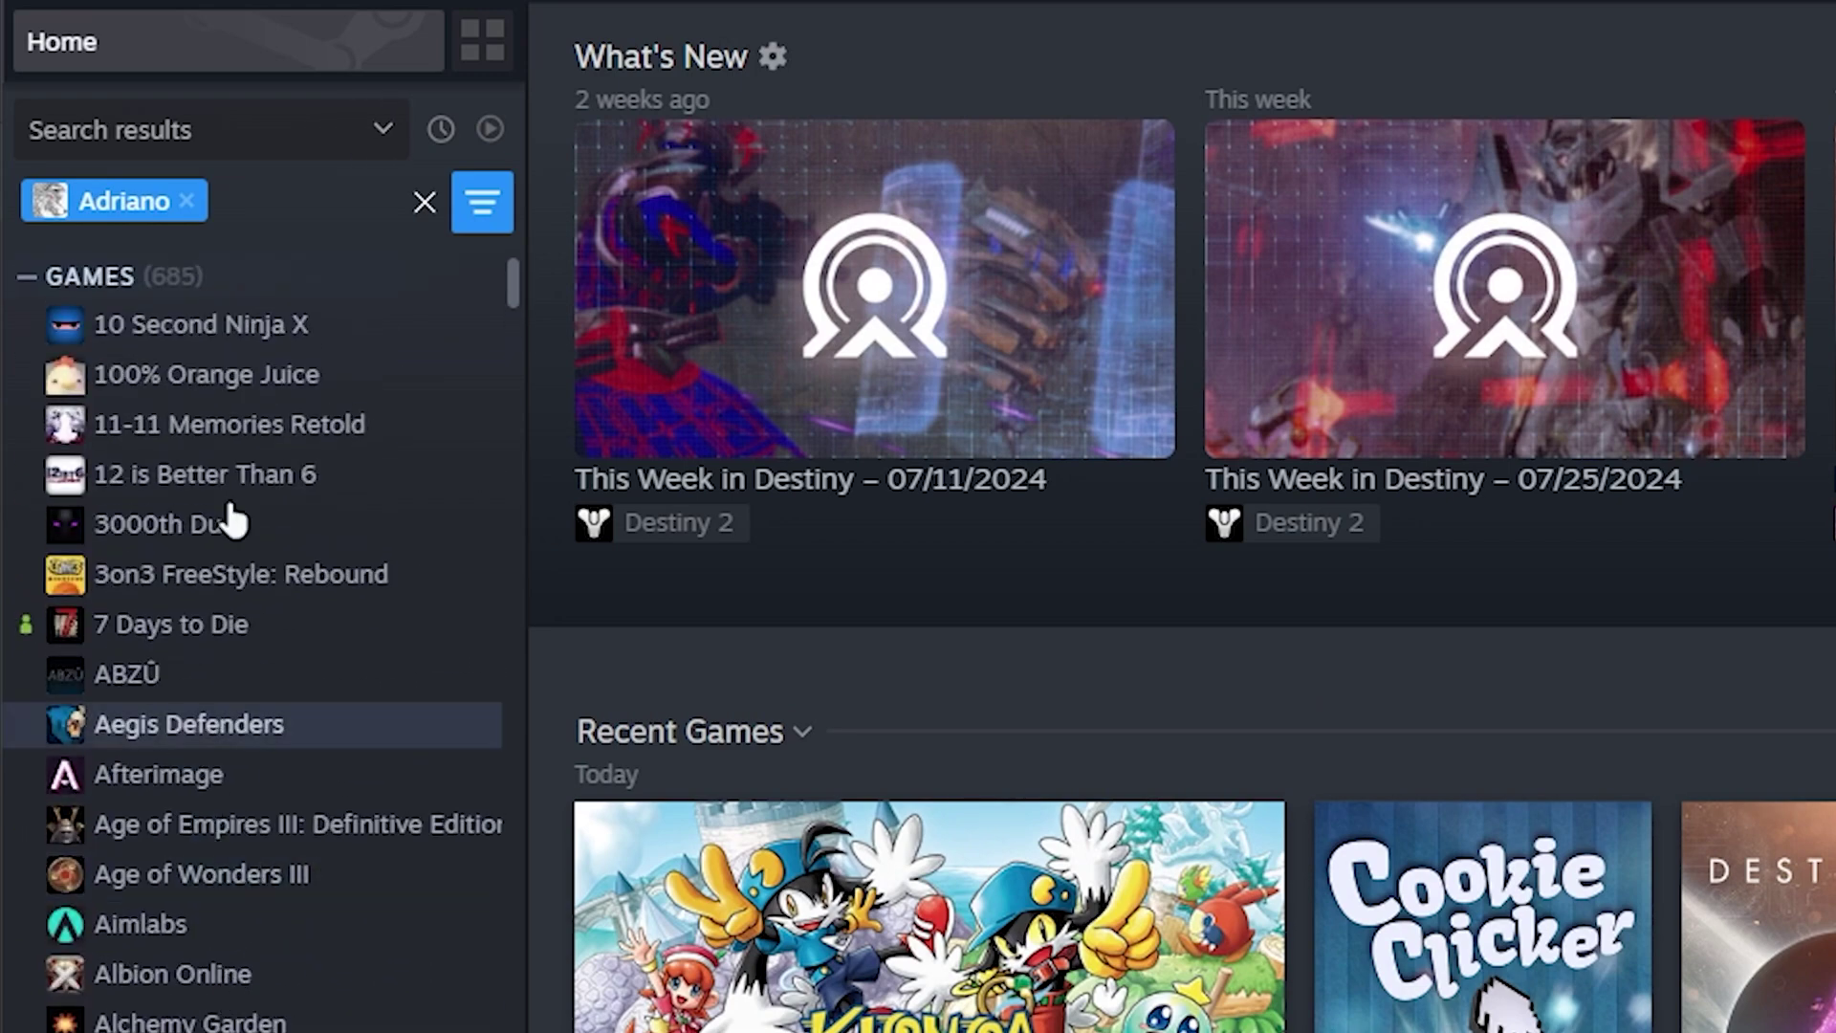
scroll(286, 659, down, 4)
scroll(298, 819, down, 5)
scroll(294, 868, down, 6)
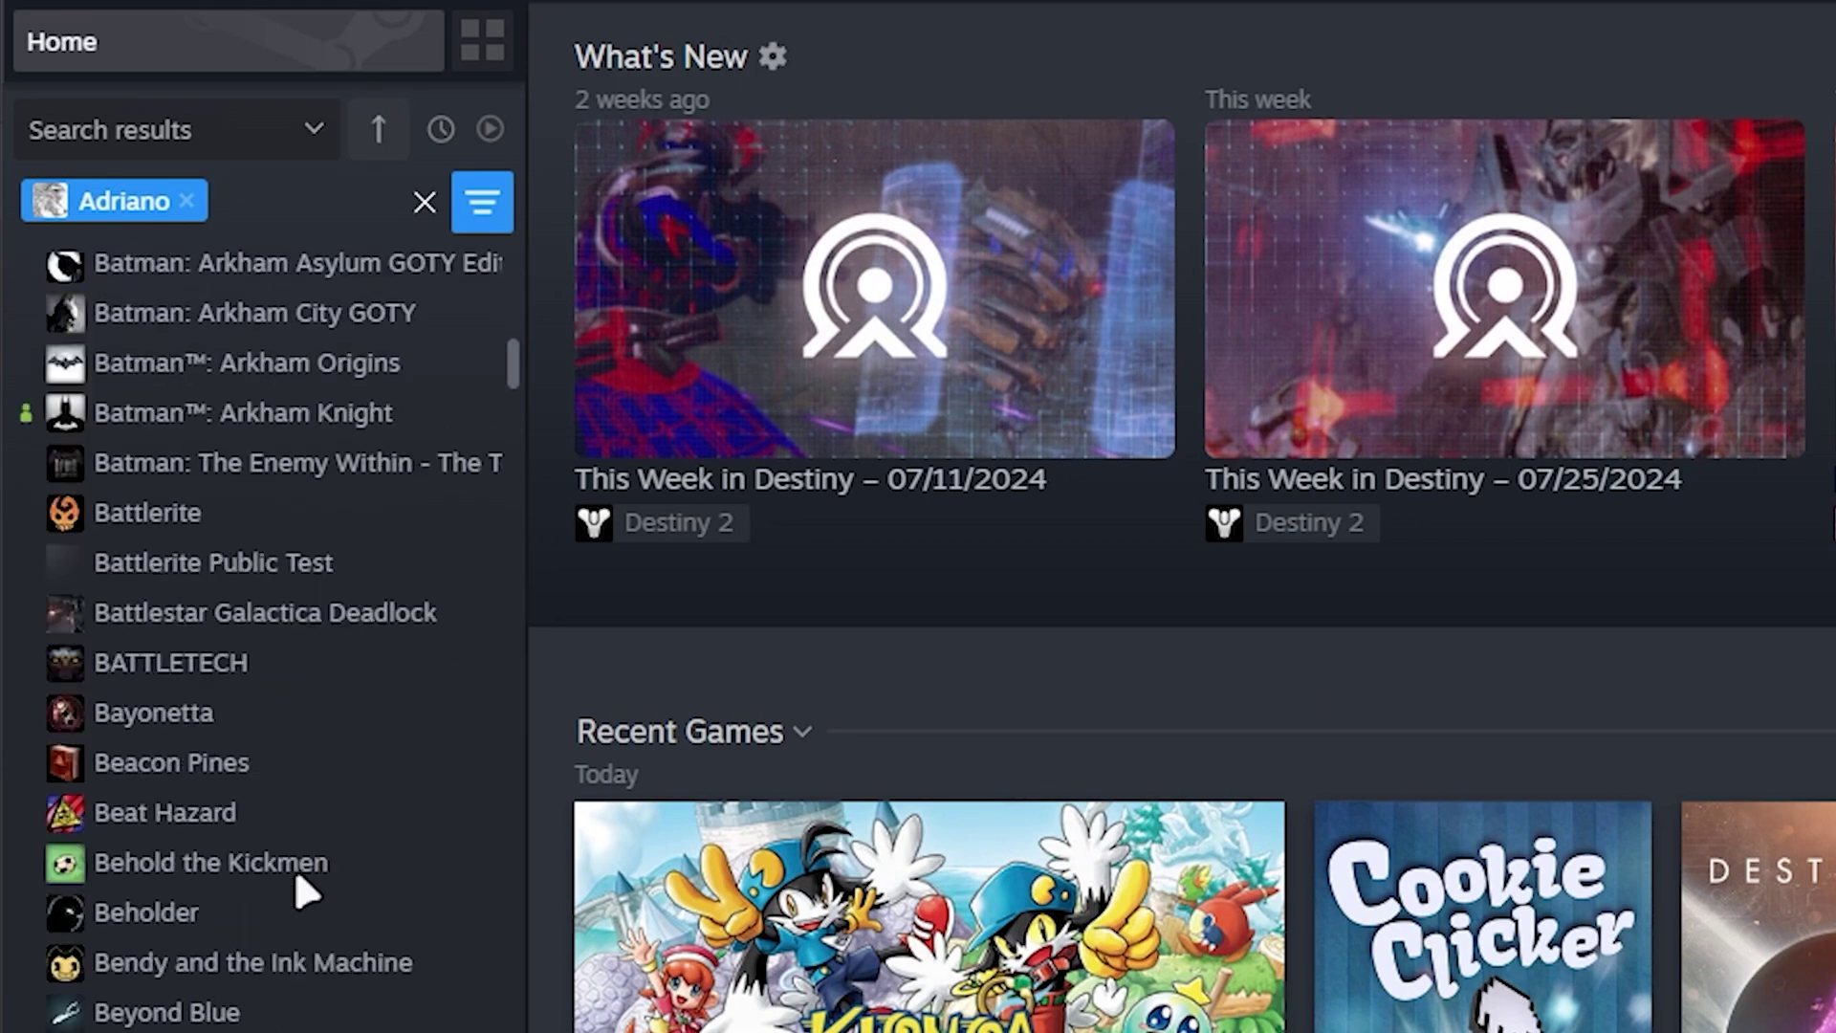
click(378, 129)
click(488, 208)
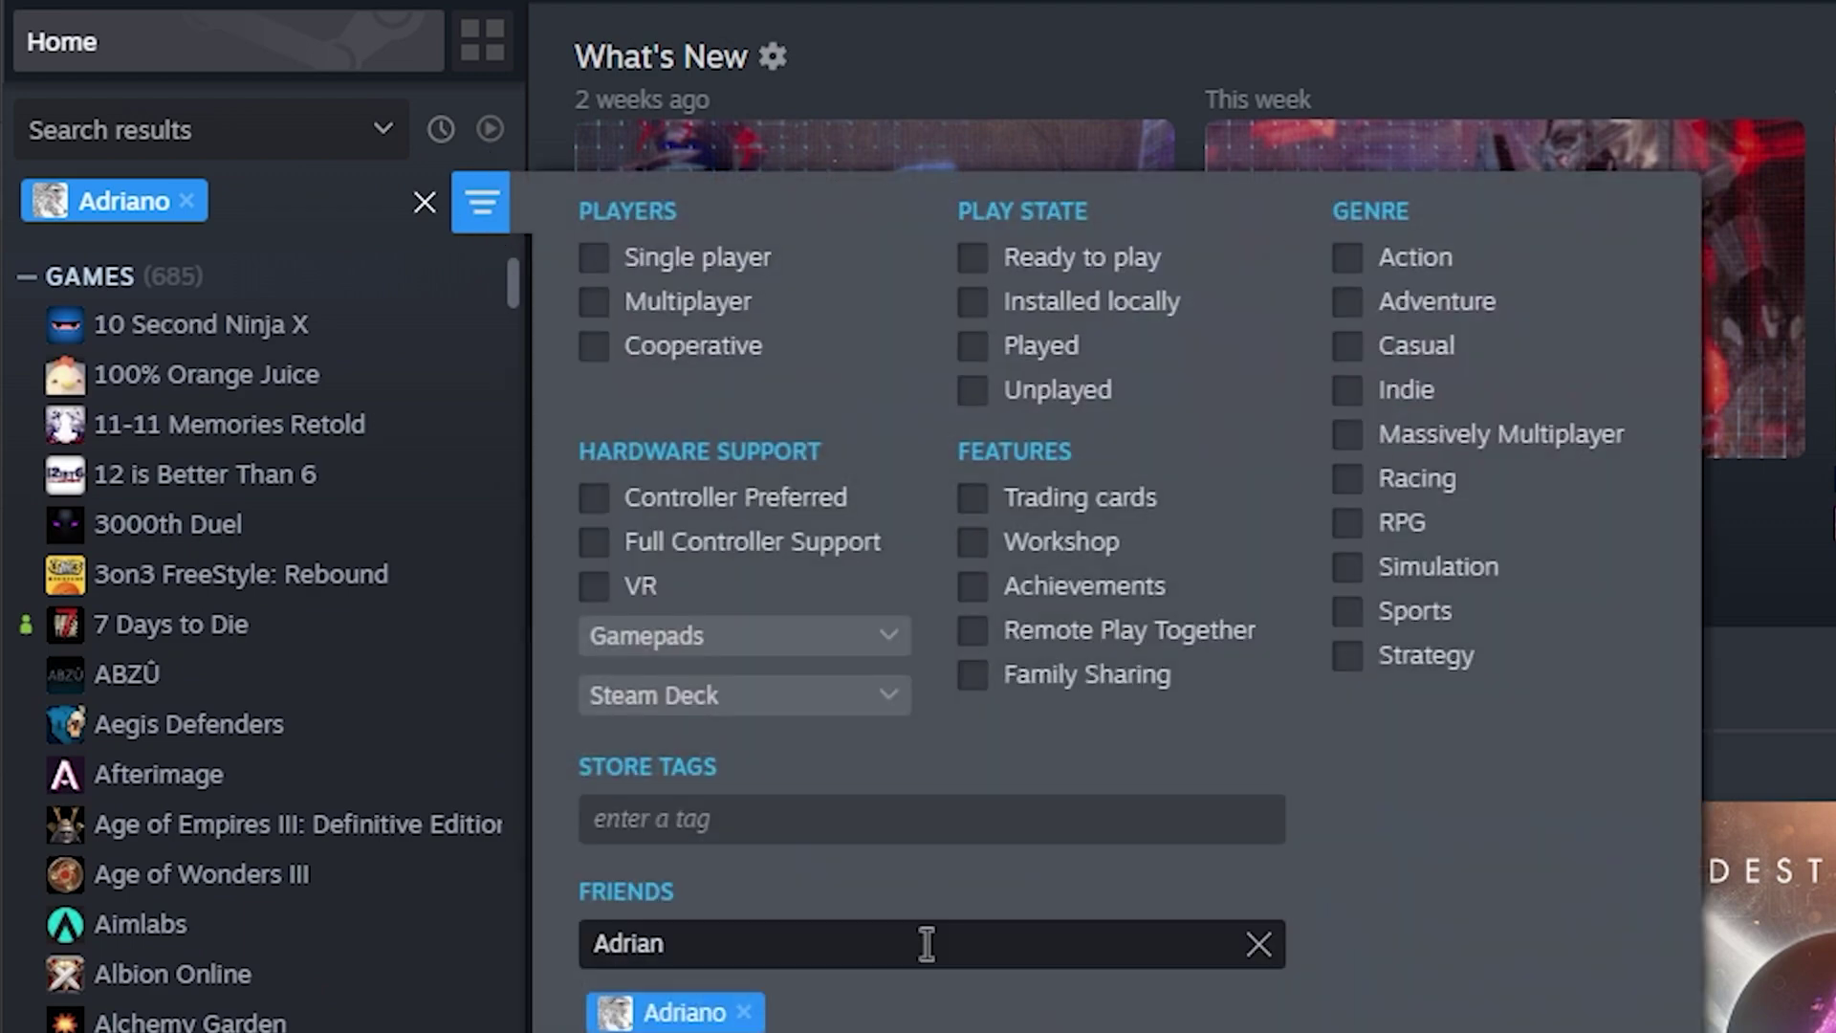
click(889, 953)
text(Aero)
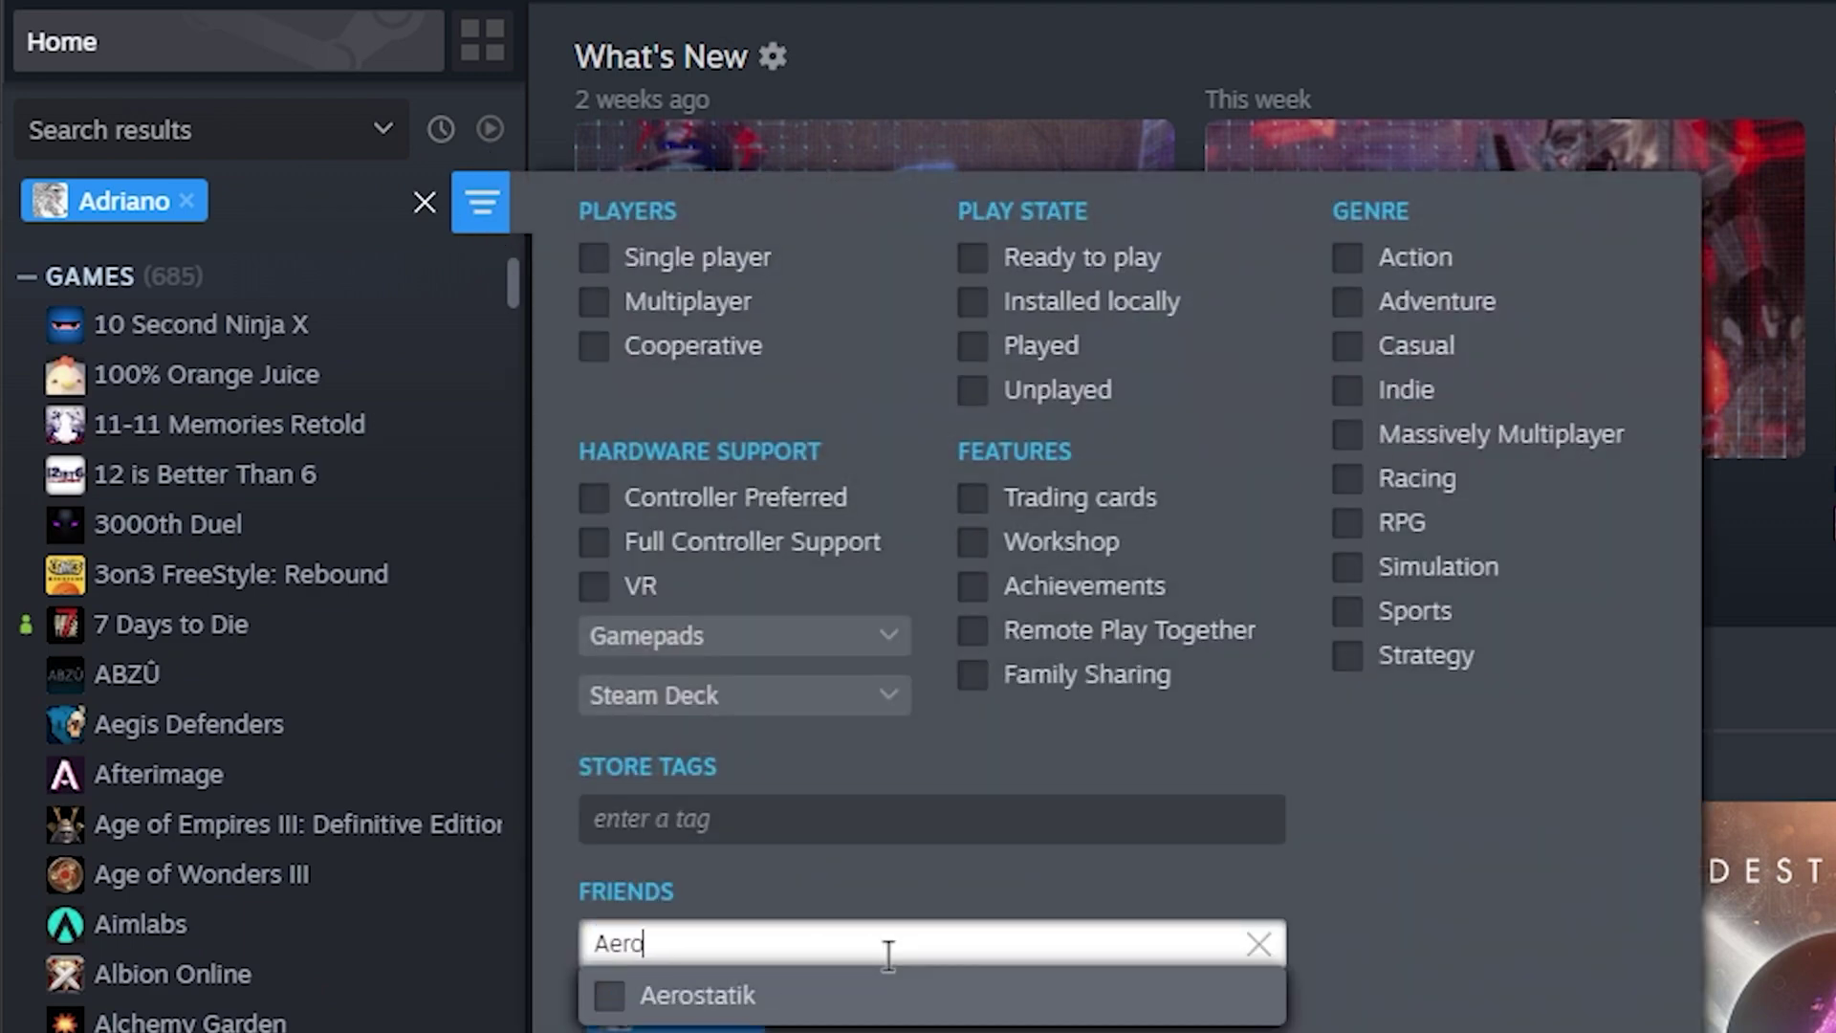
click(609, 995)
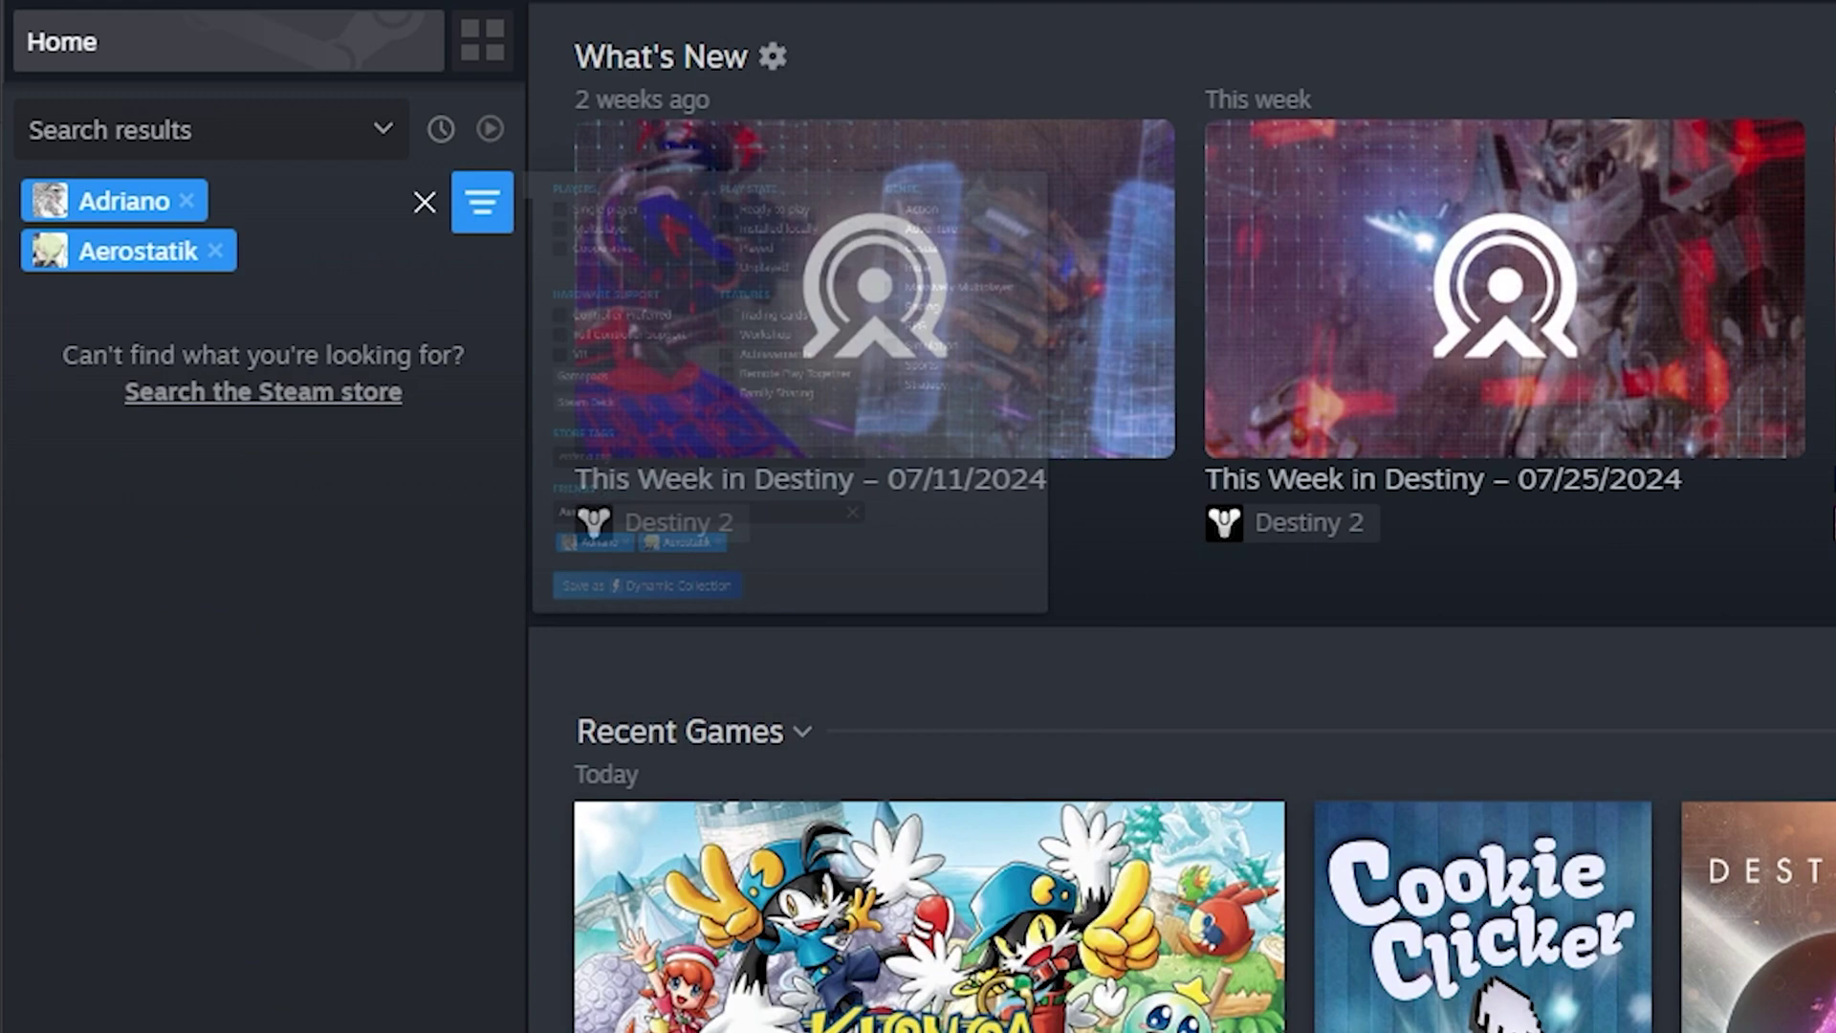
scroll(229, 876, down, 10)
scroll(284, 999, up, 15)
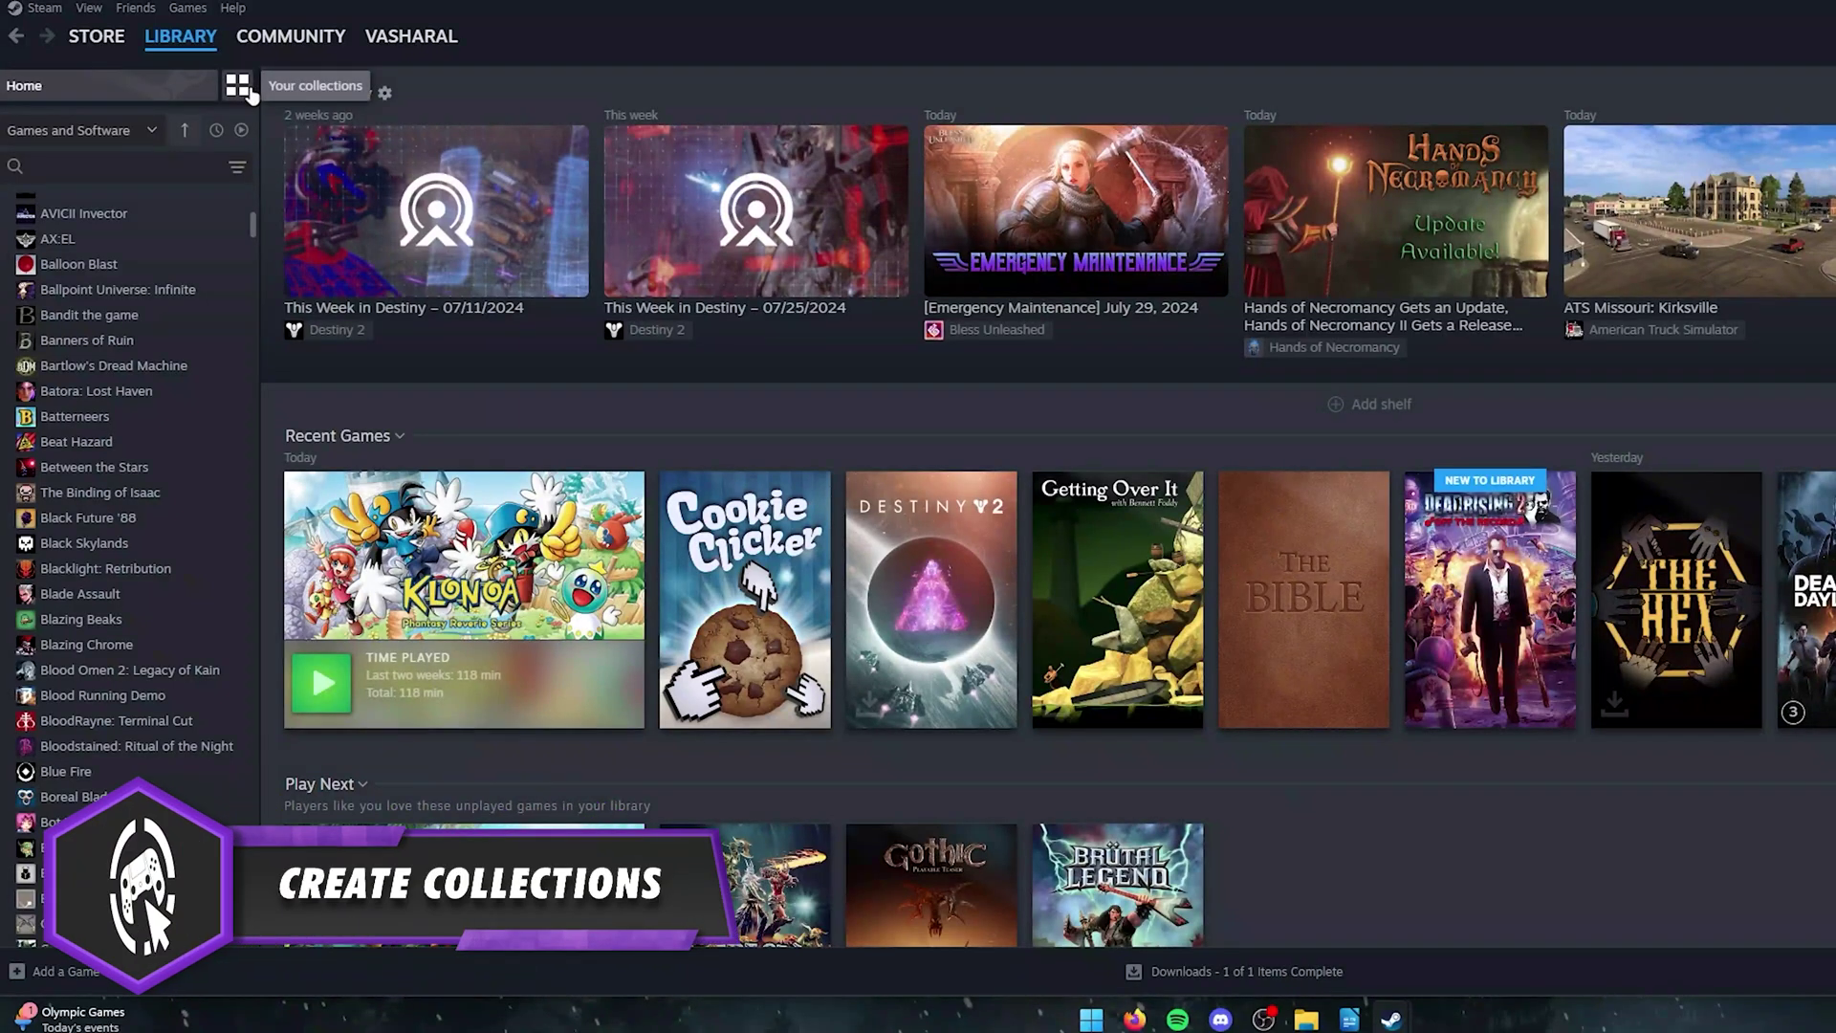
Show all library collections as a grid and start a new collection
click(247, 89)
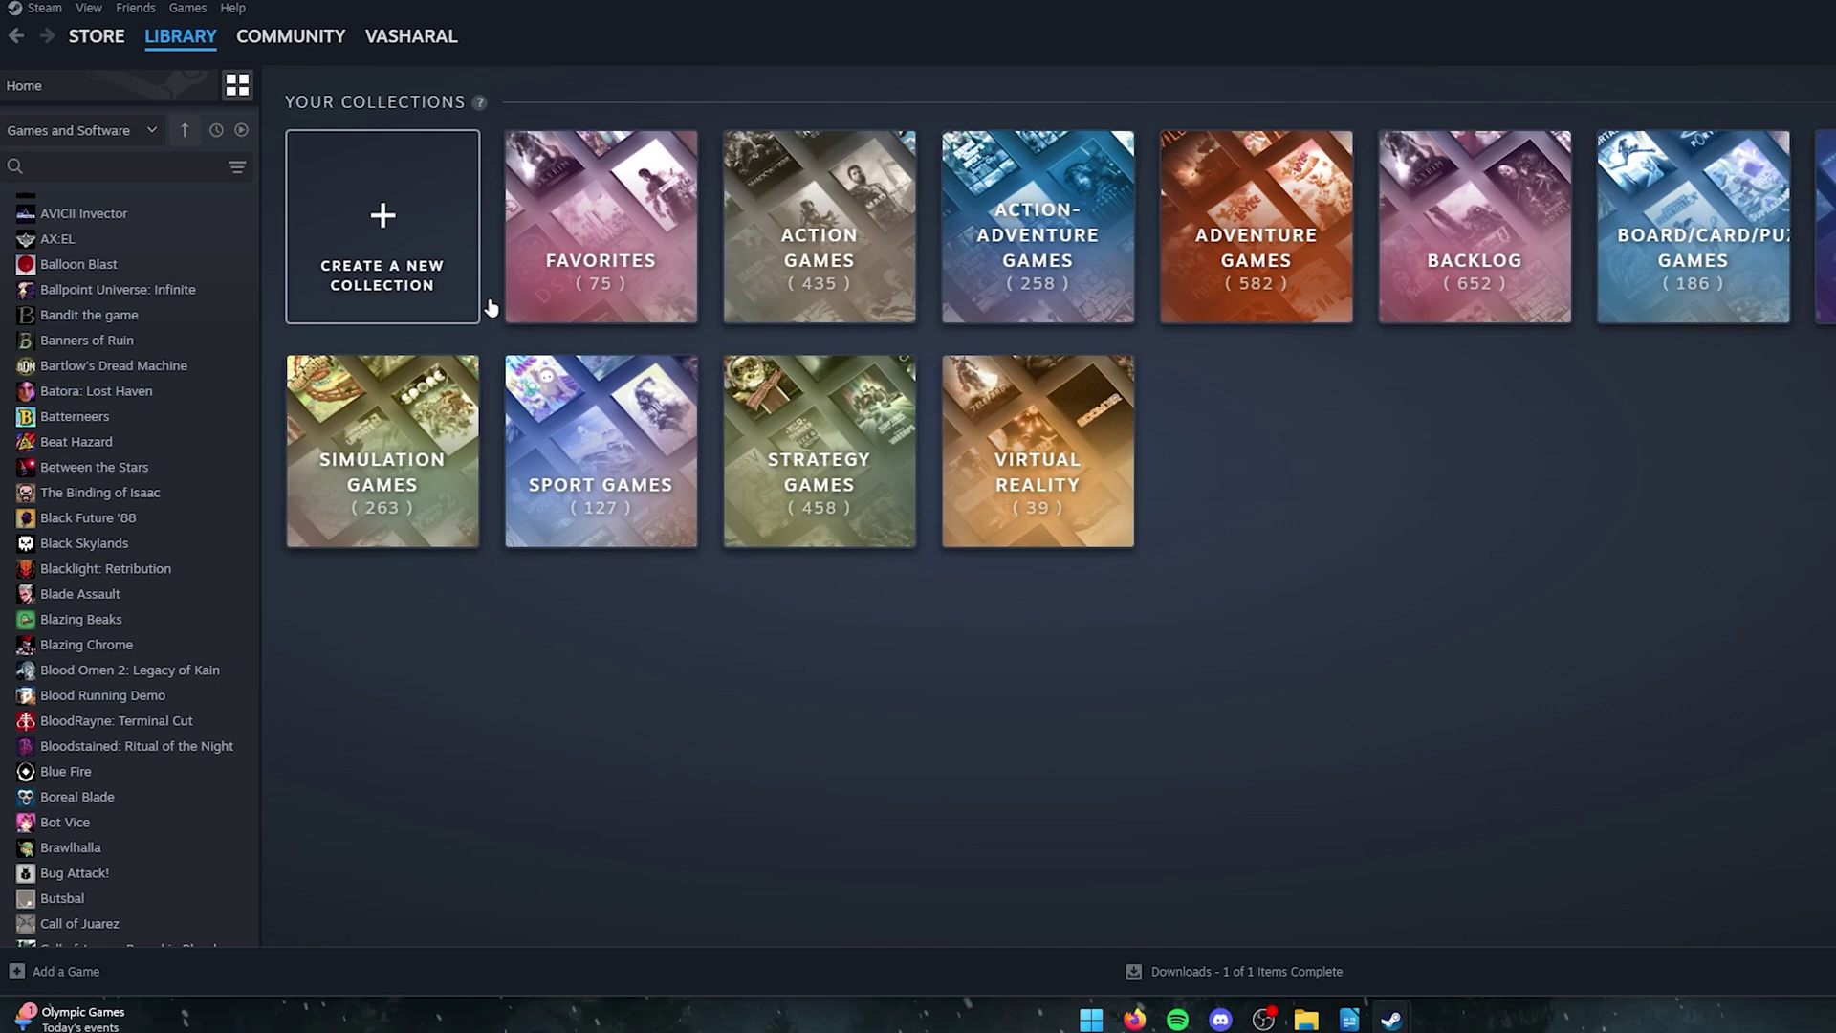
click(367, 236)
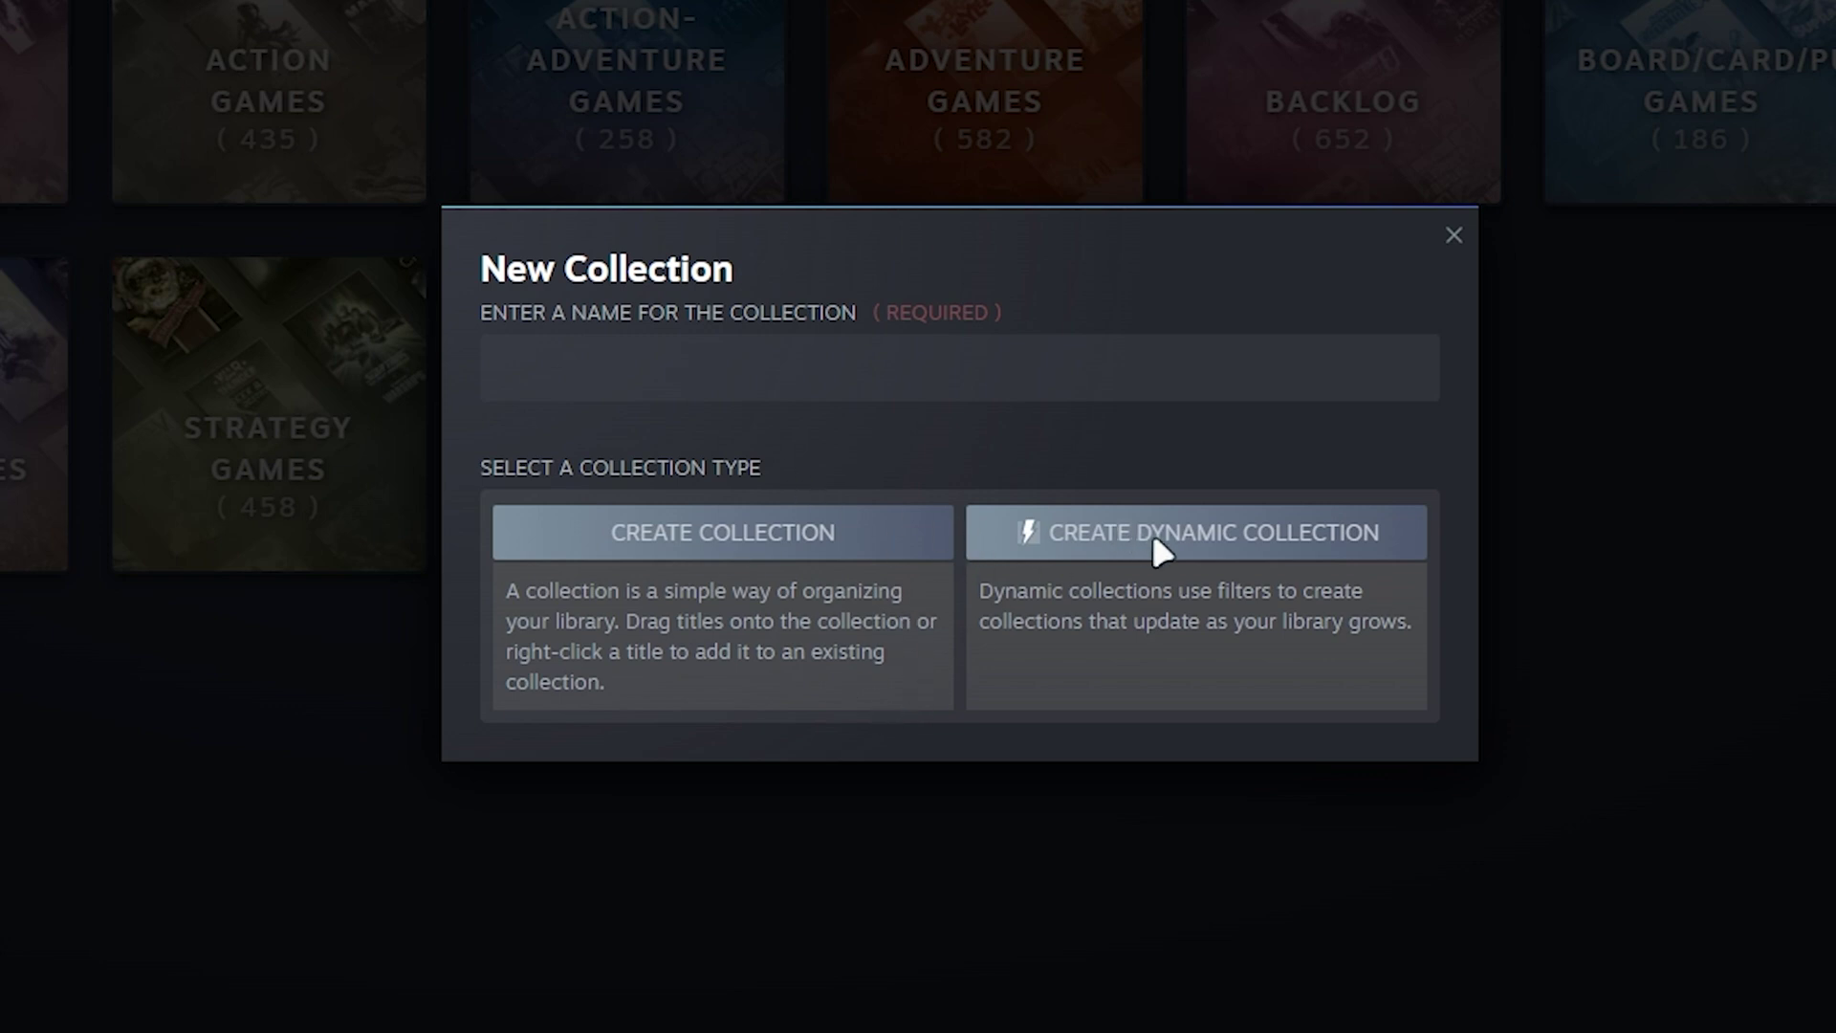
Create the dynamic collection 'Unfinished' and filter it to locally installed games
click(870, 387)
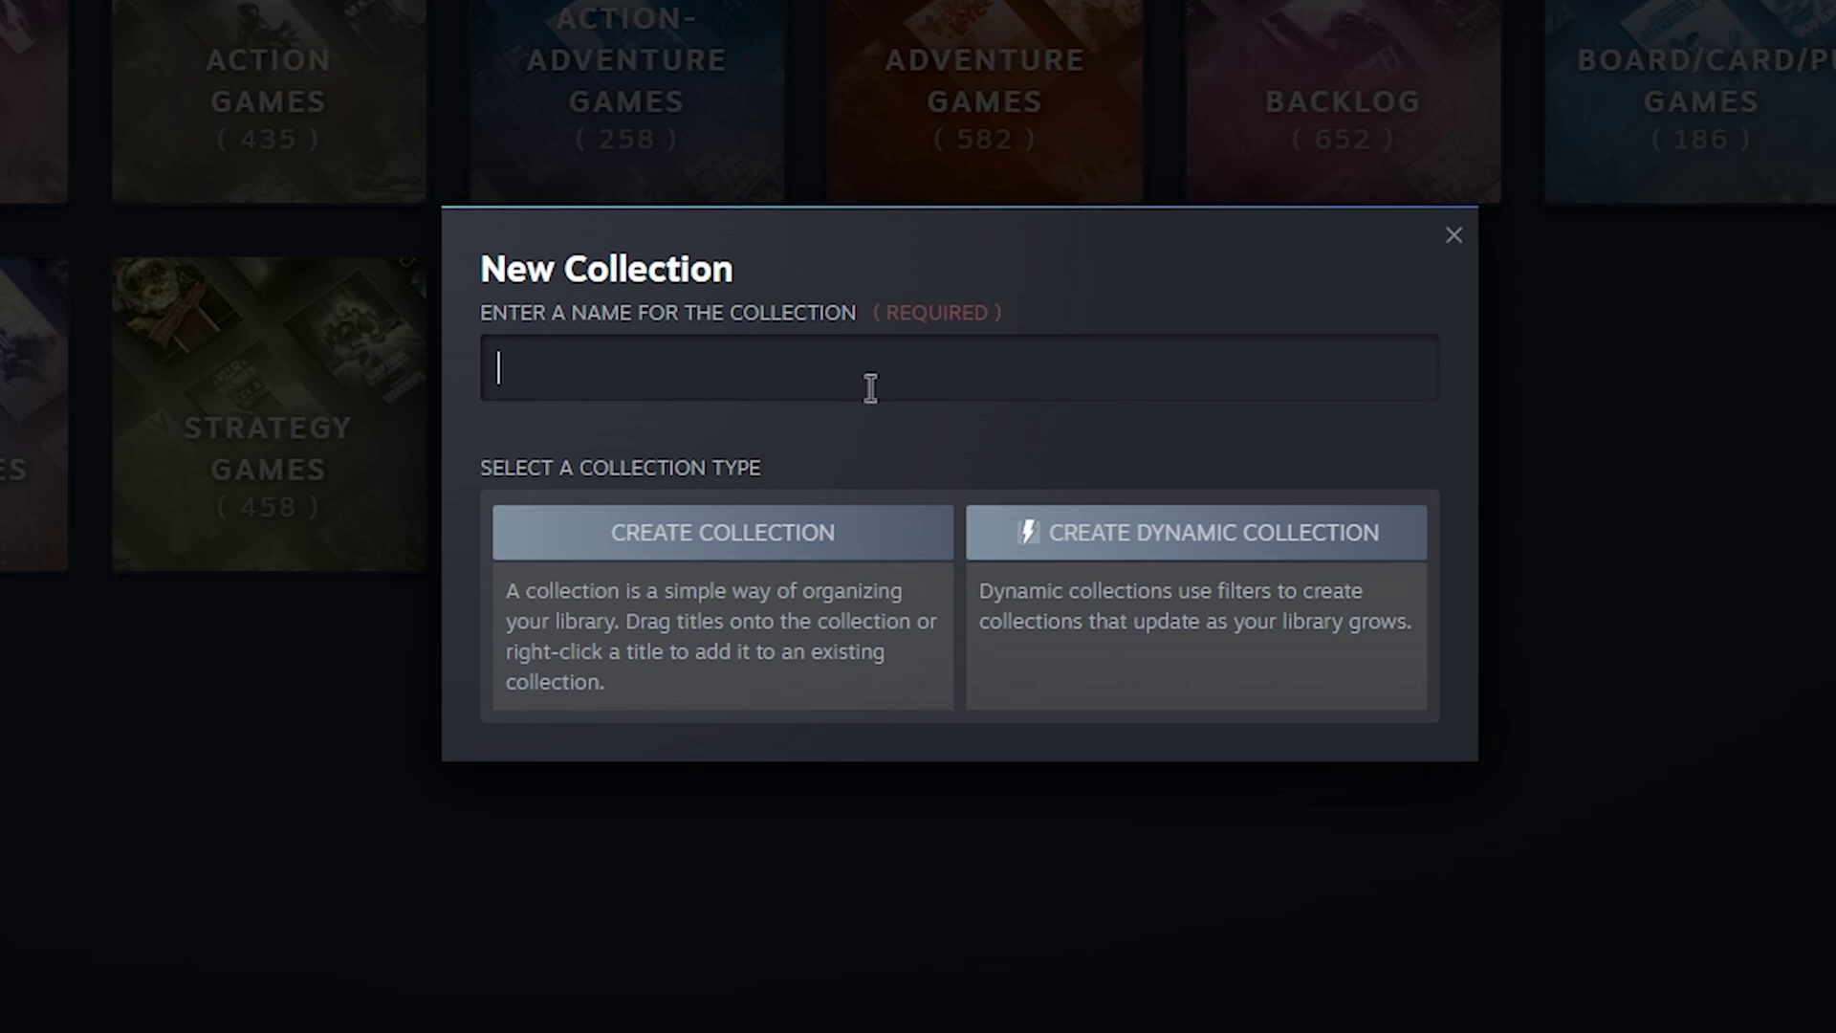
text(Unfinished)
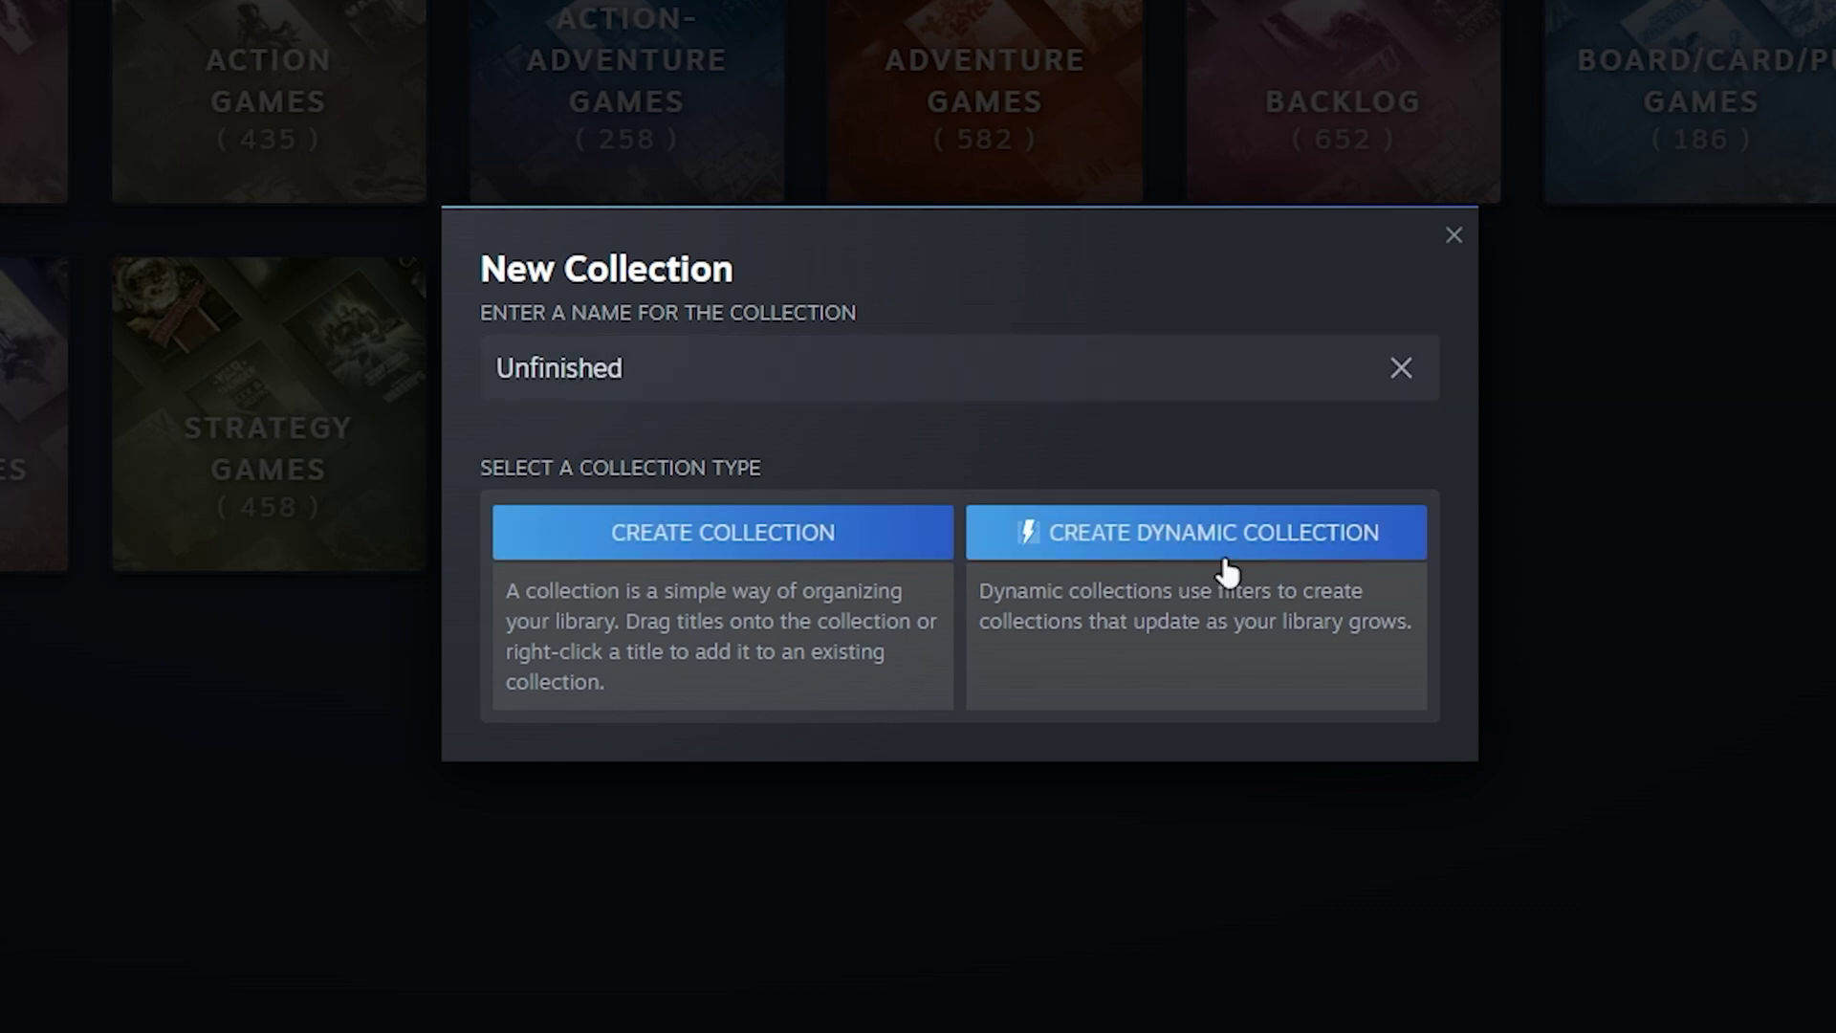
click(1391, 540)
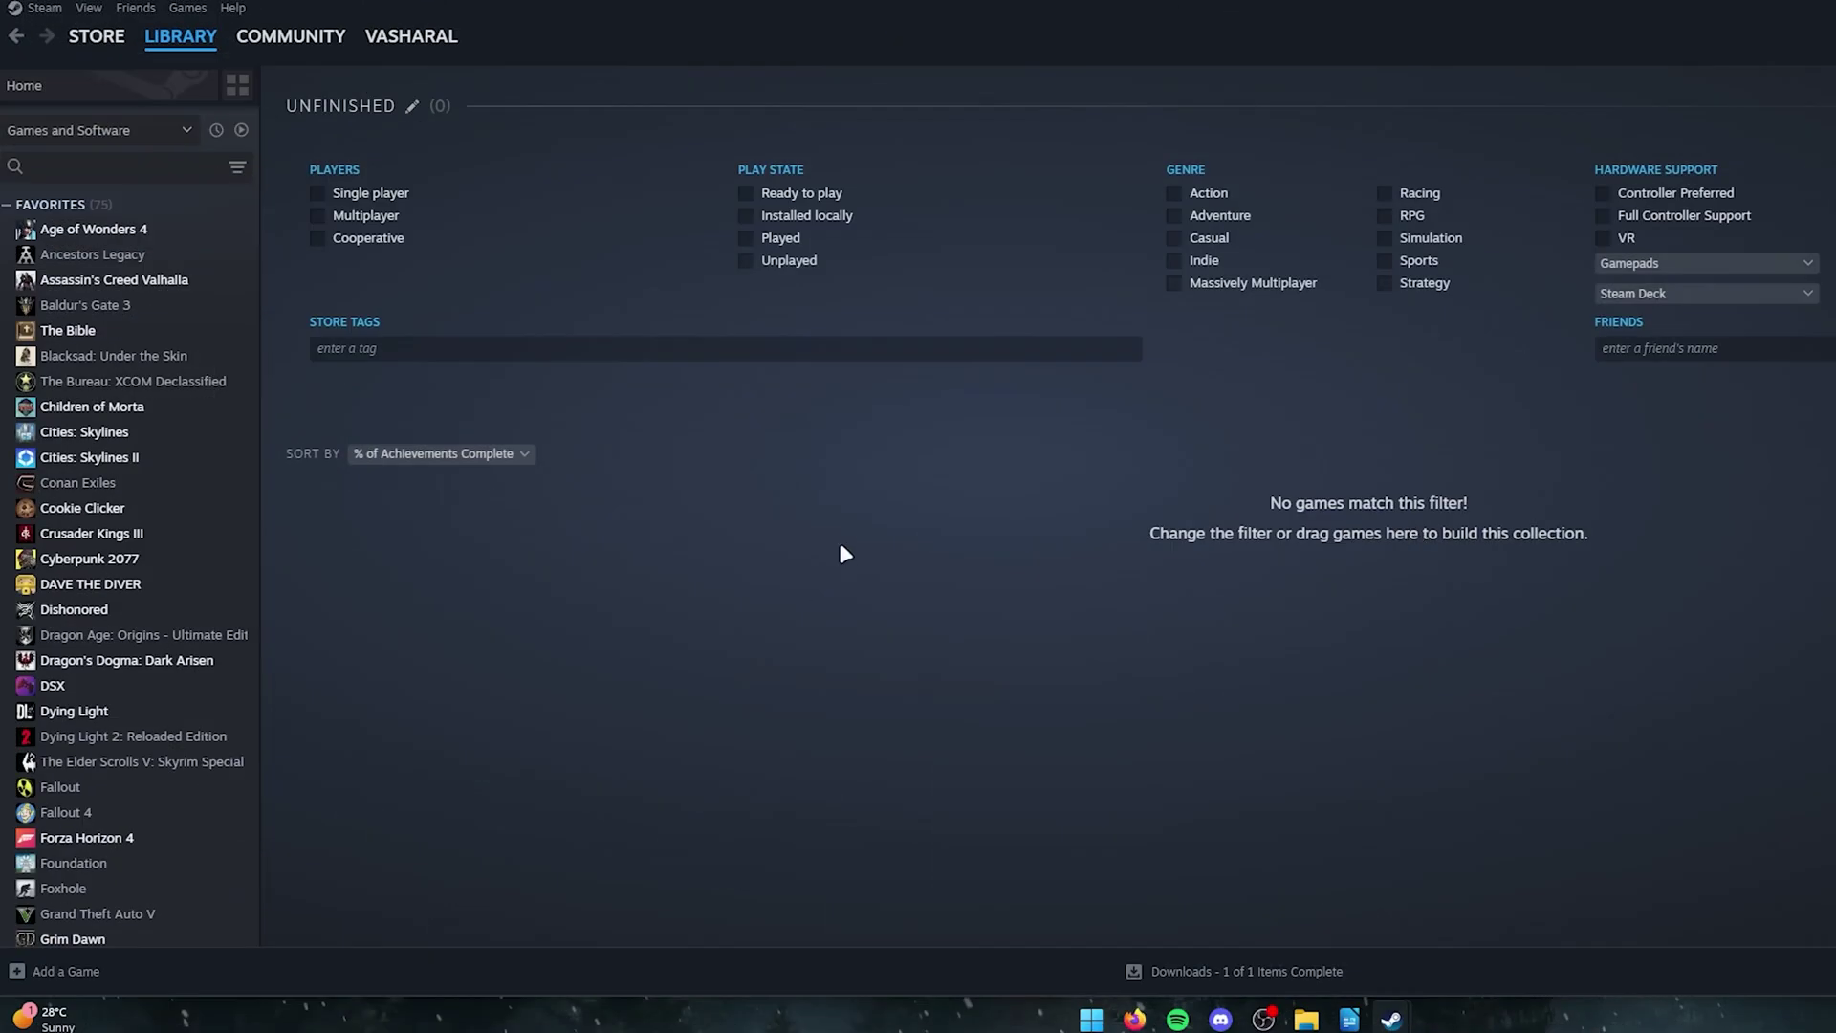
click(746, 215)
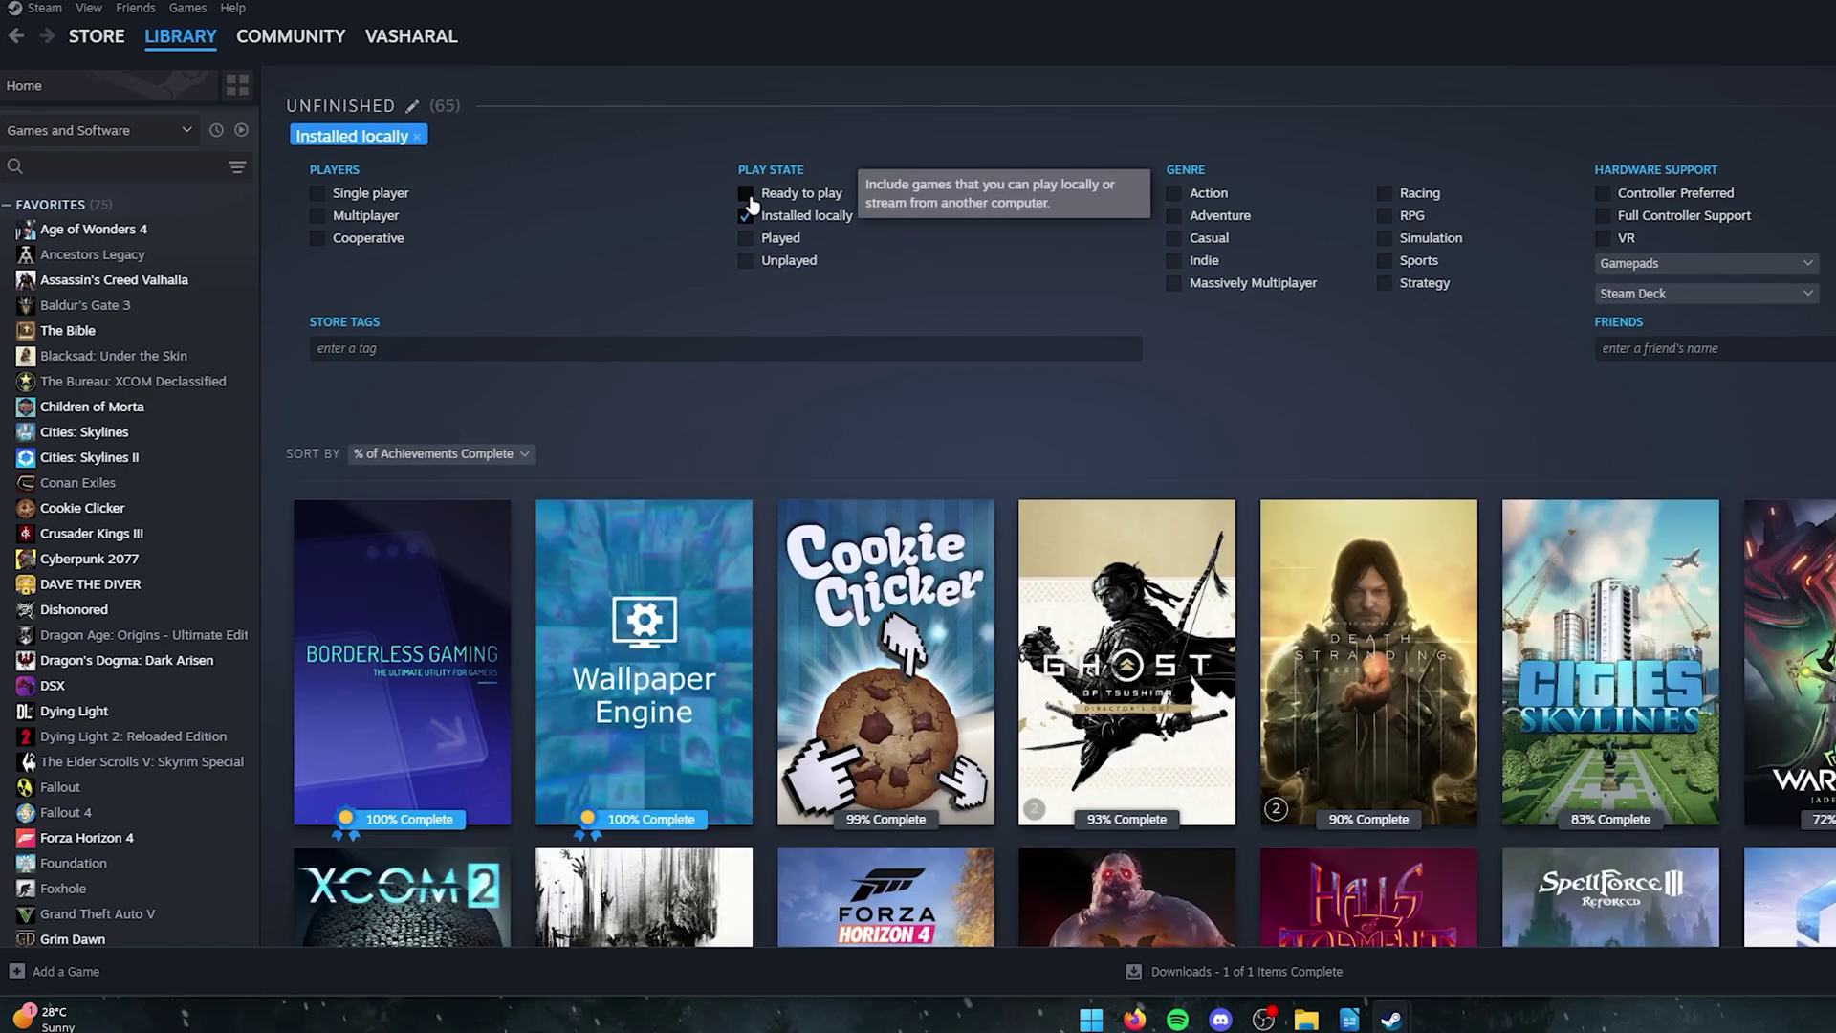
Add the Ready to play filter to Unfinished and review its 65 titles
click(746, 193)
scroll(962, 402, down, 2)
scroll(1052, 402, up, 2)
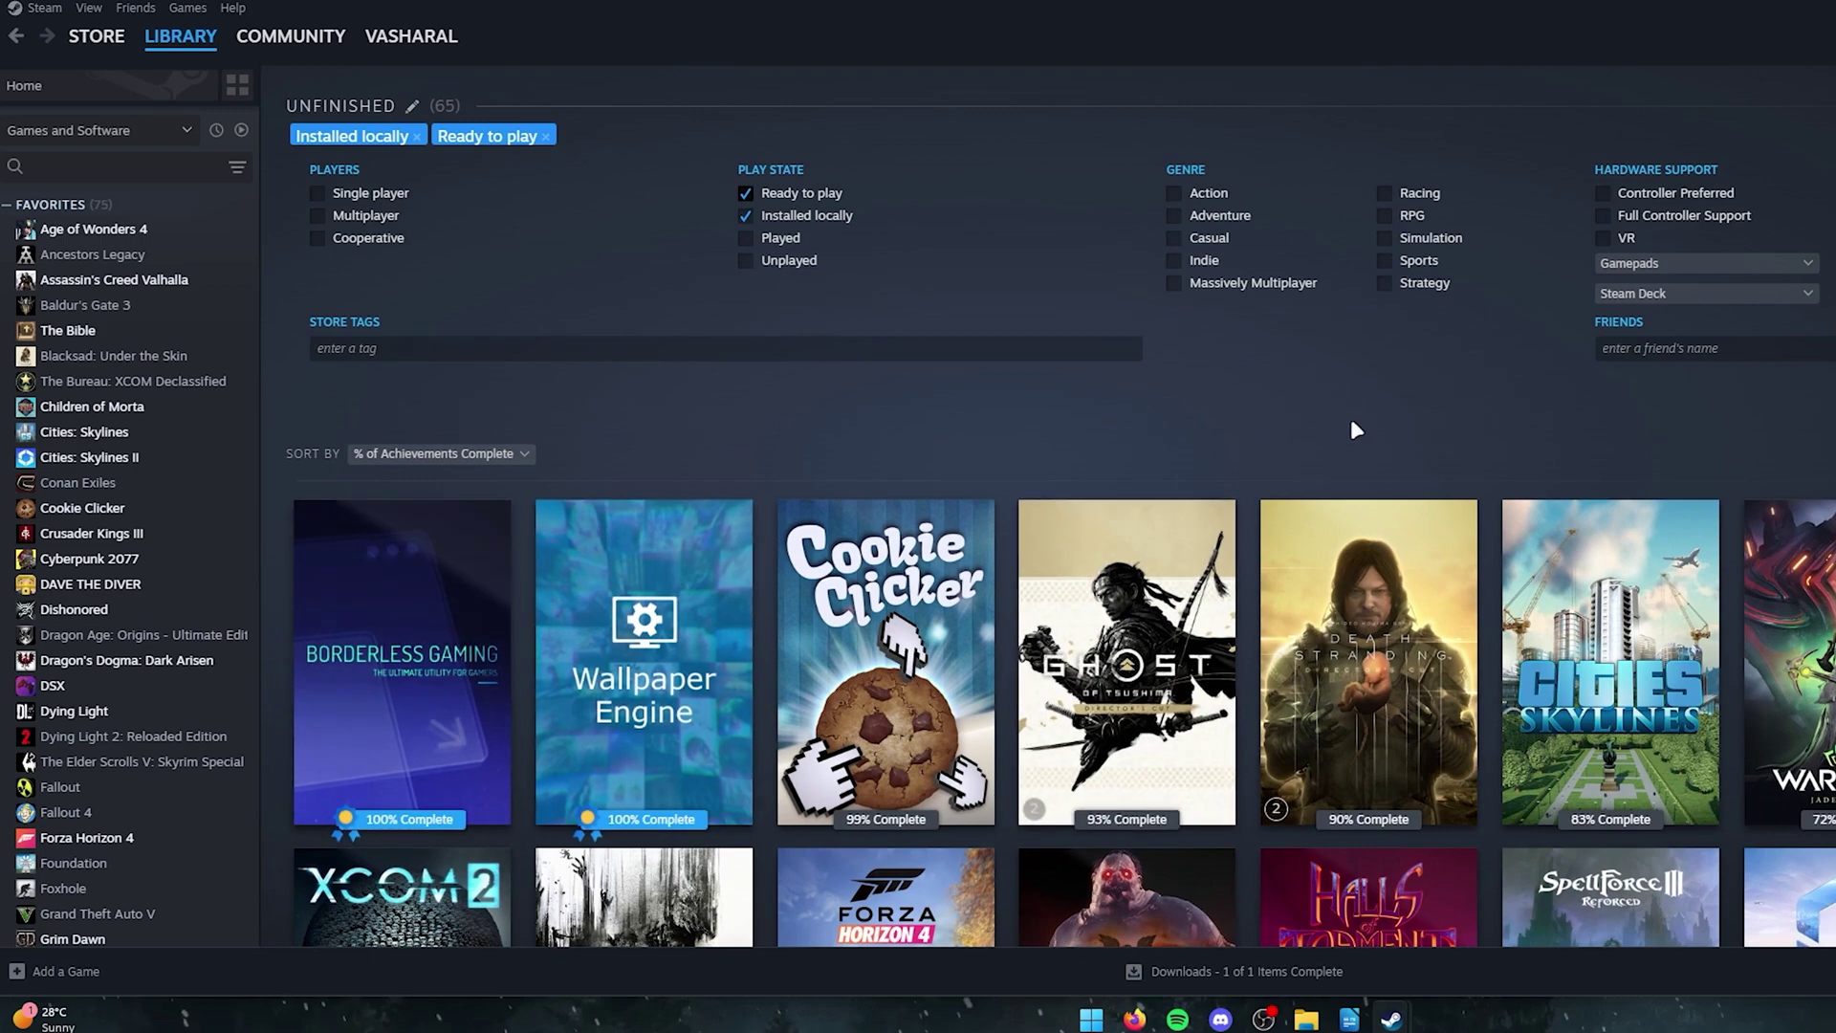
scroll(480, 566, down, 2)
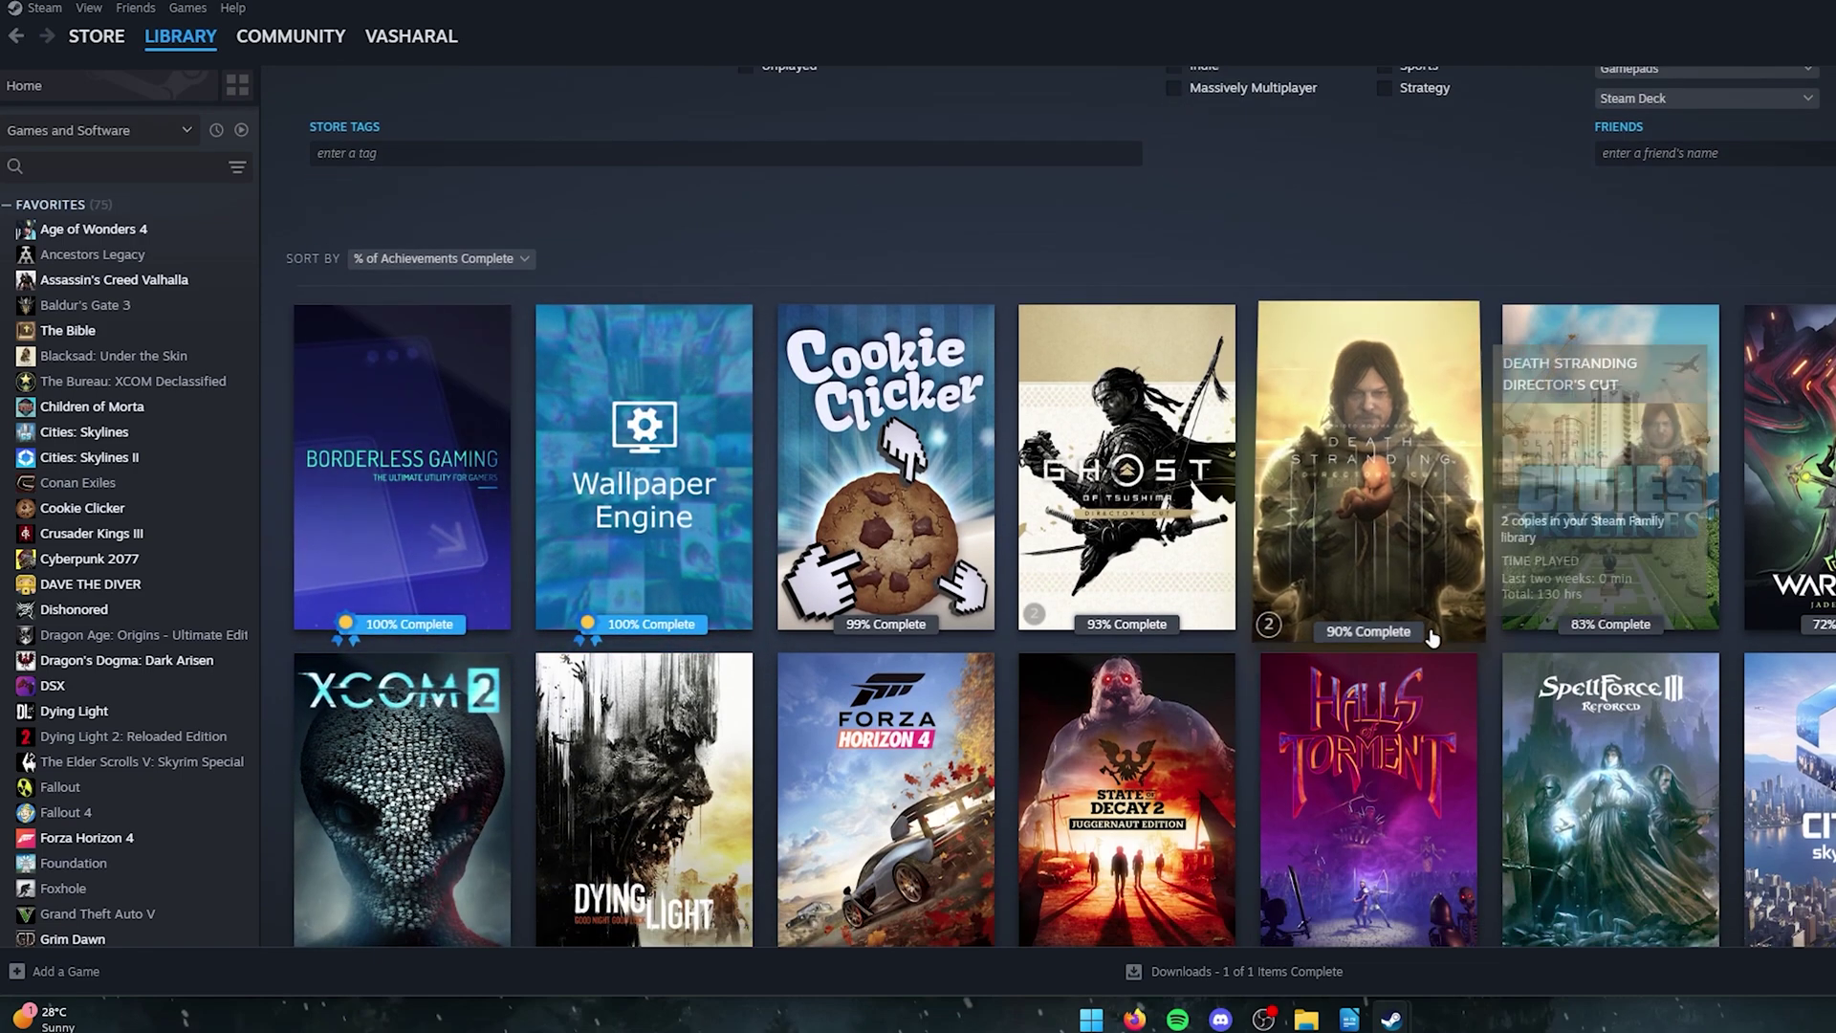
scroll(1530, 669, down, 6)
scroll(1652, 756, down, 13)
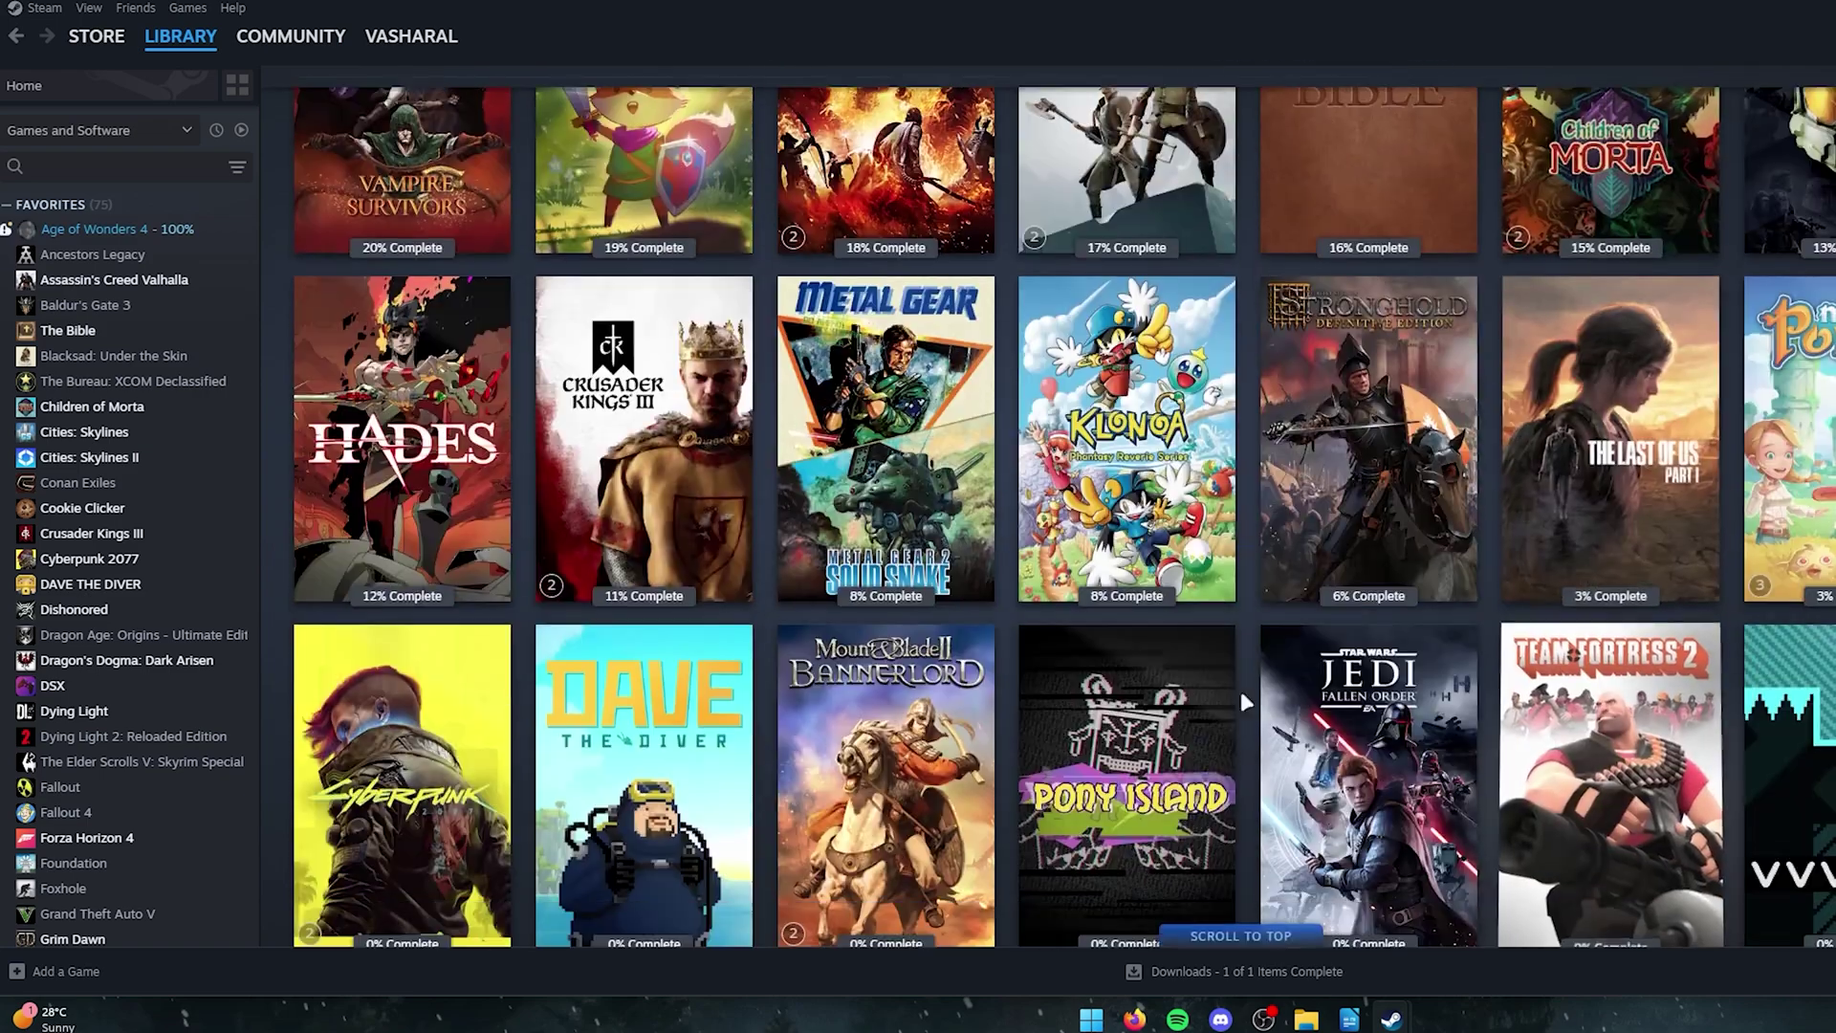
scroll(1190, 624, up, 5)
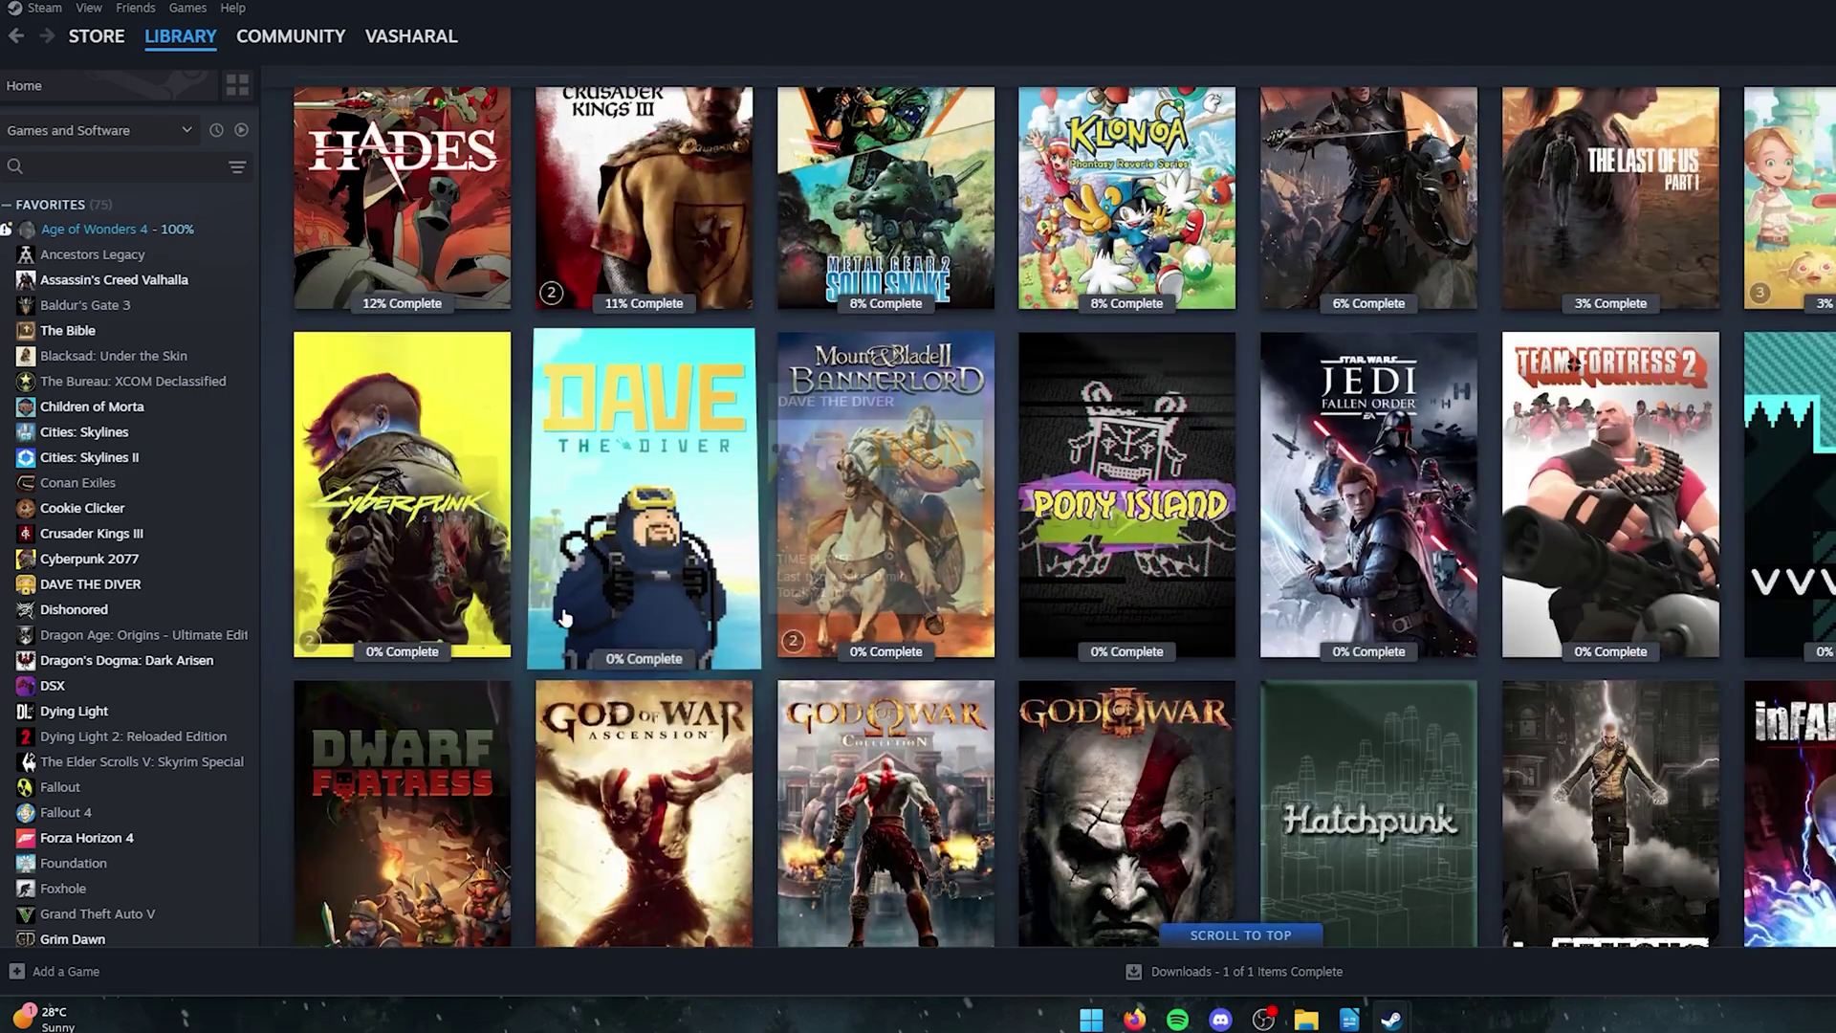
scroll(1190, 624, up, 11)
scroll(1143, 694, down, 1)
scroll(1144, 695, up, 4)
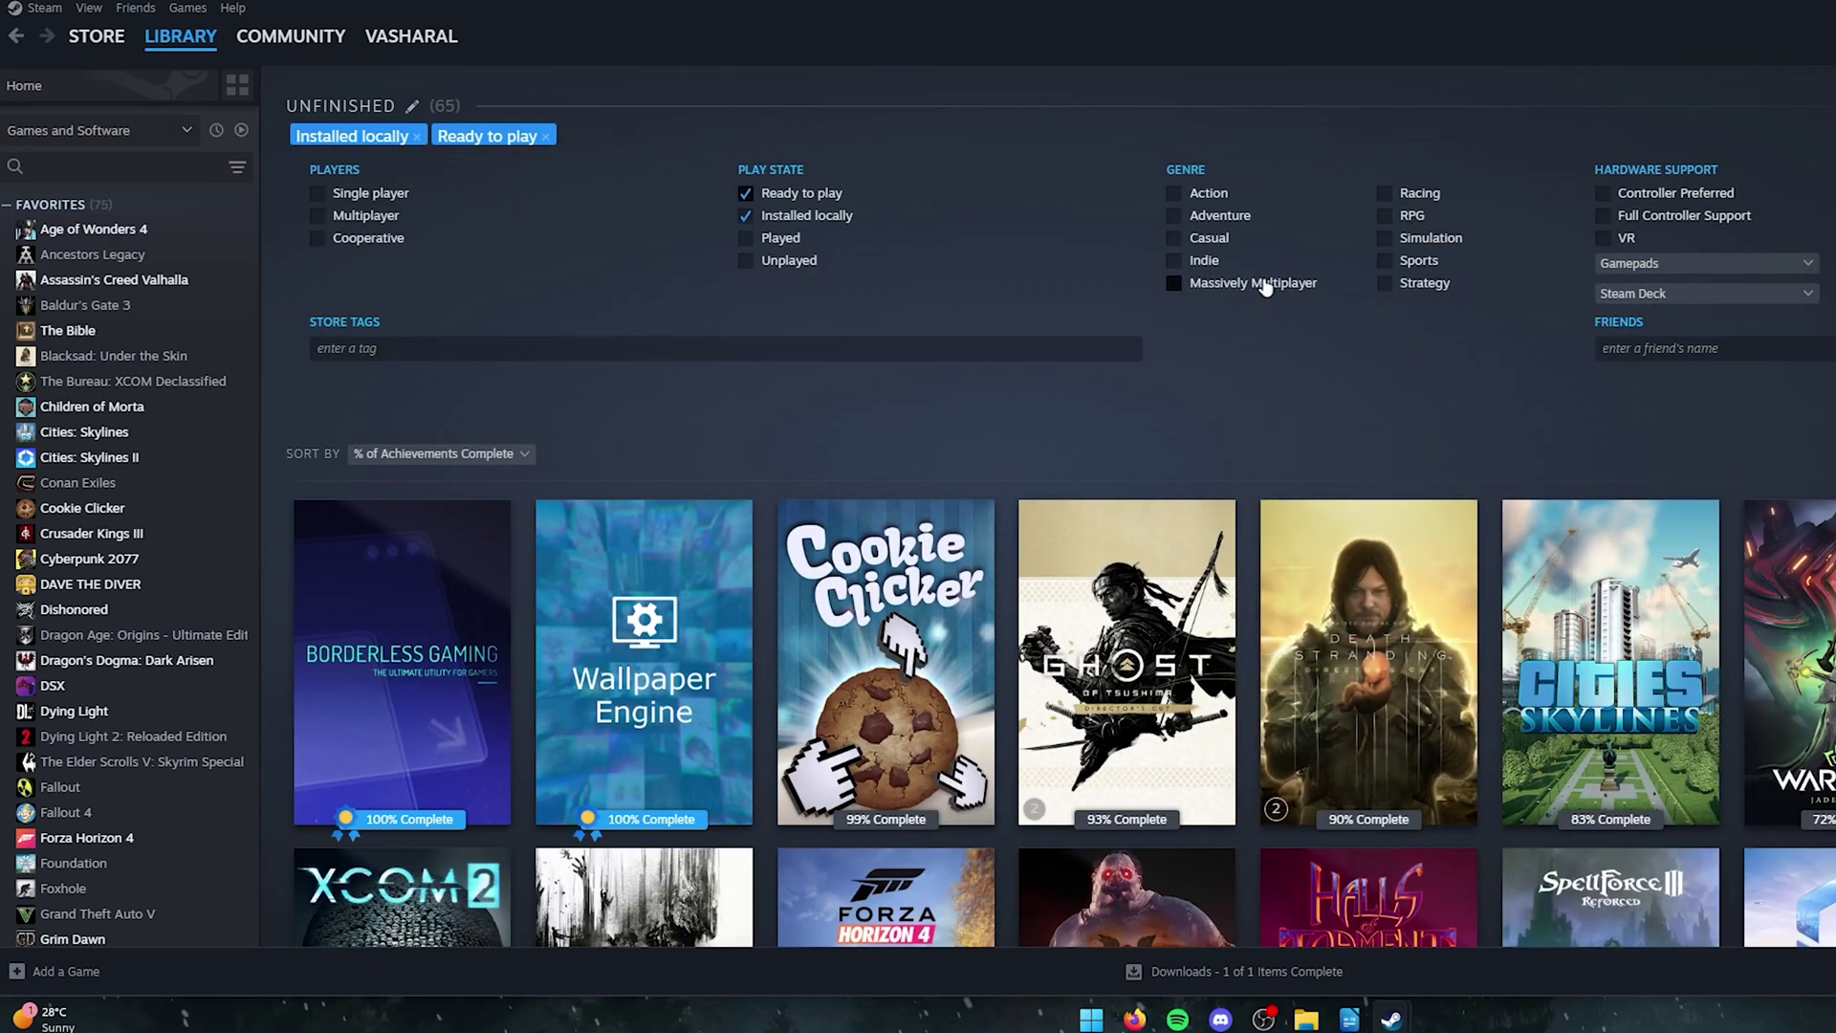
Add the RPG genre filter to Unfinished and browse the remaining 24 games
click(1387, 215)
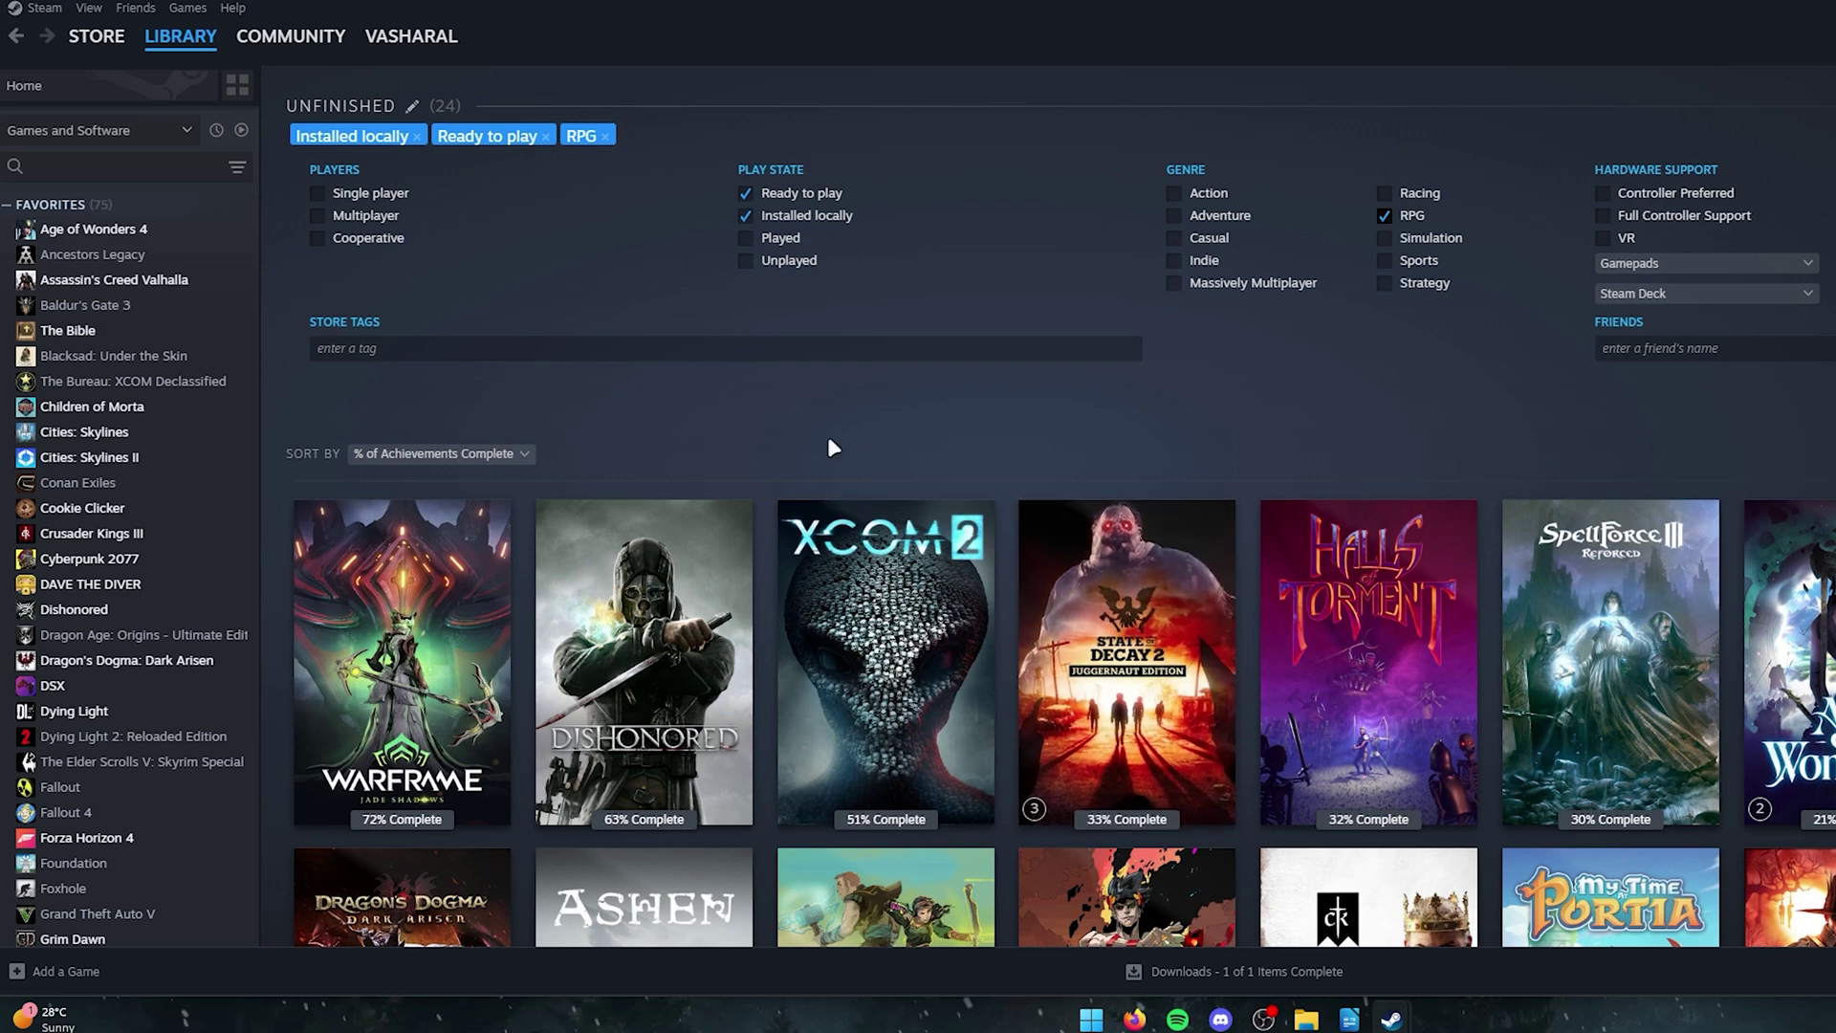
scroll(722, 452, down, 5)
scroll(722, 452, up, 5)
scroll(722, 453, down, 5)
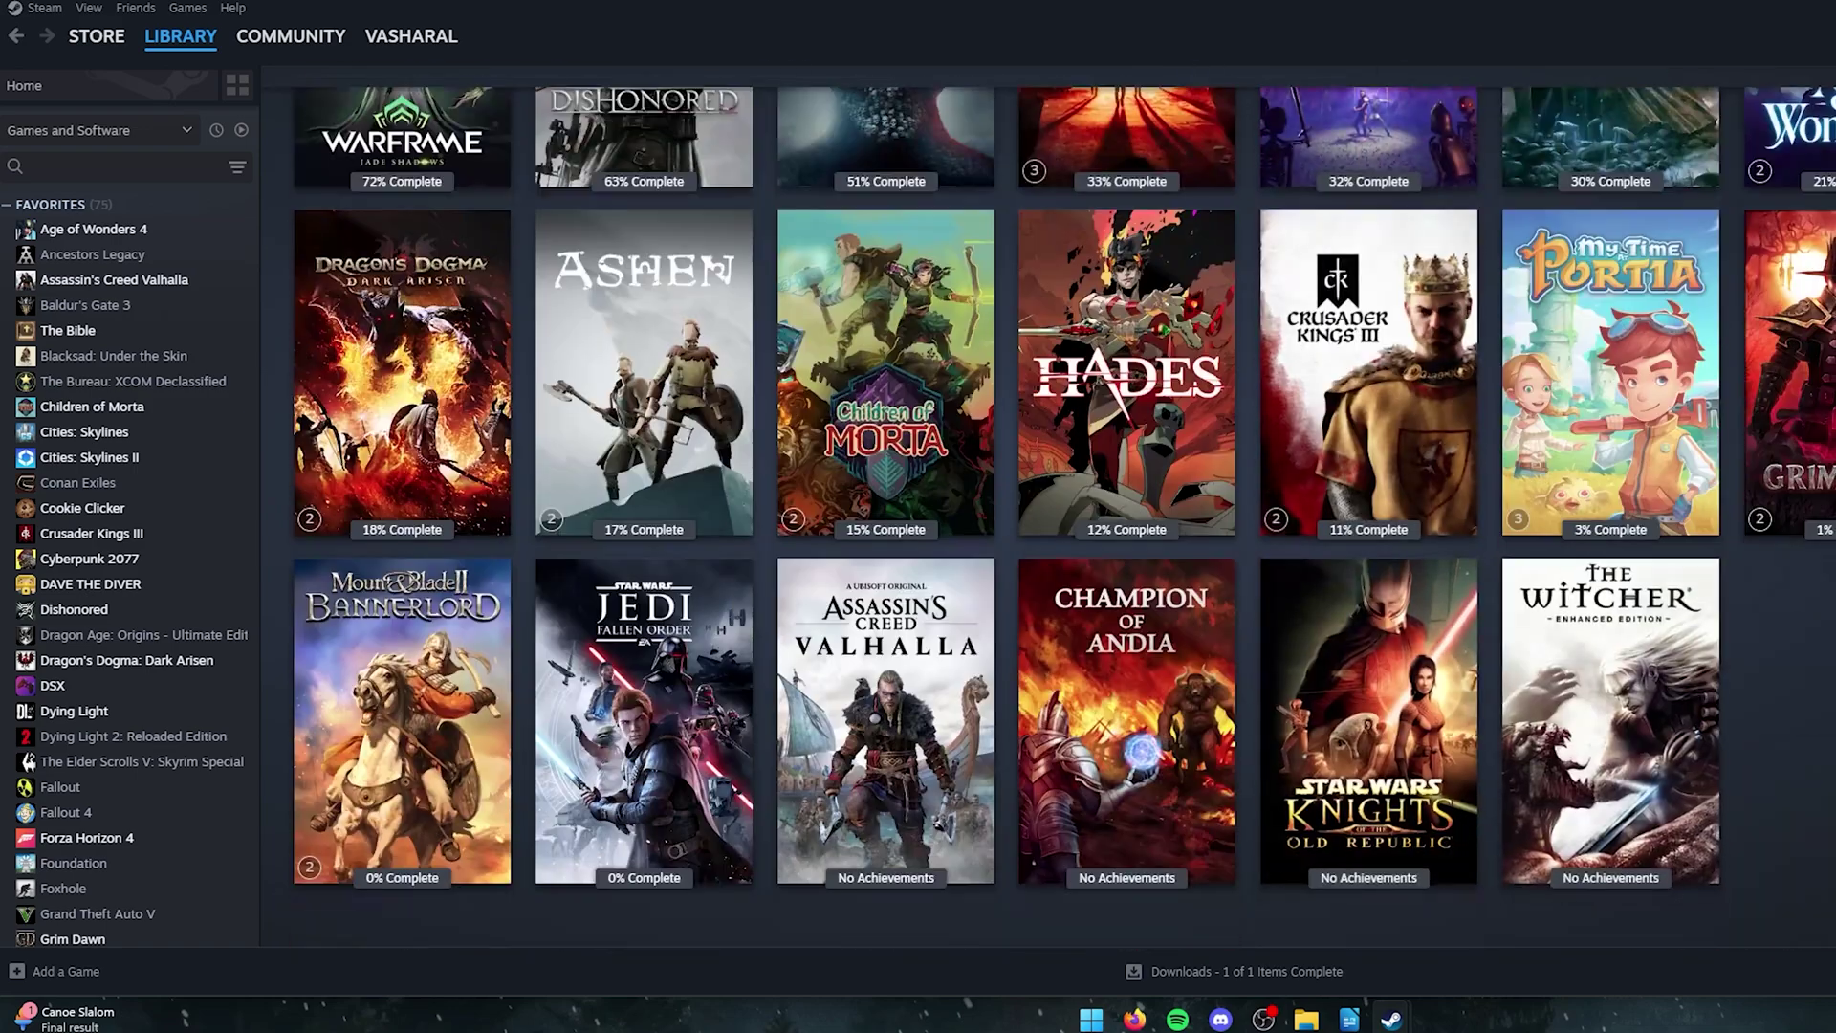
scroll(721, 452, up, 5)
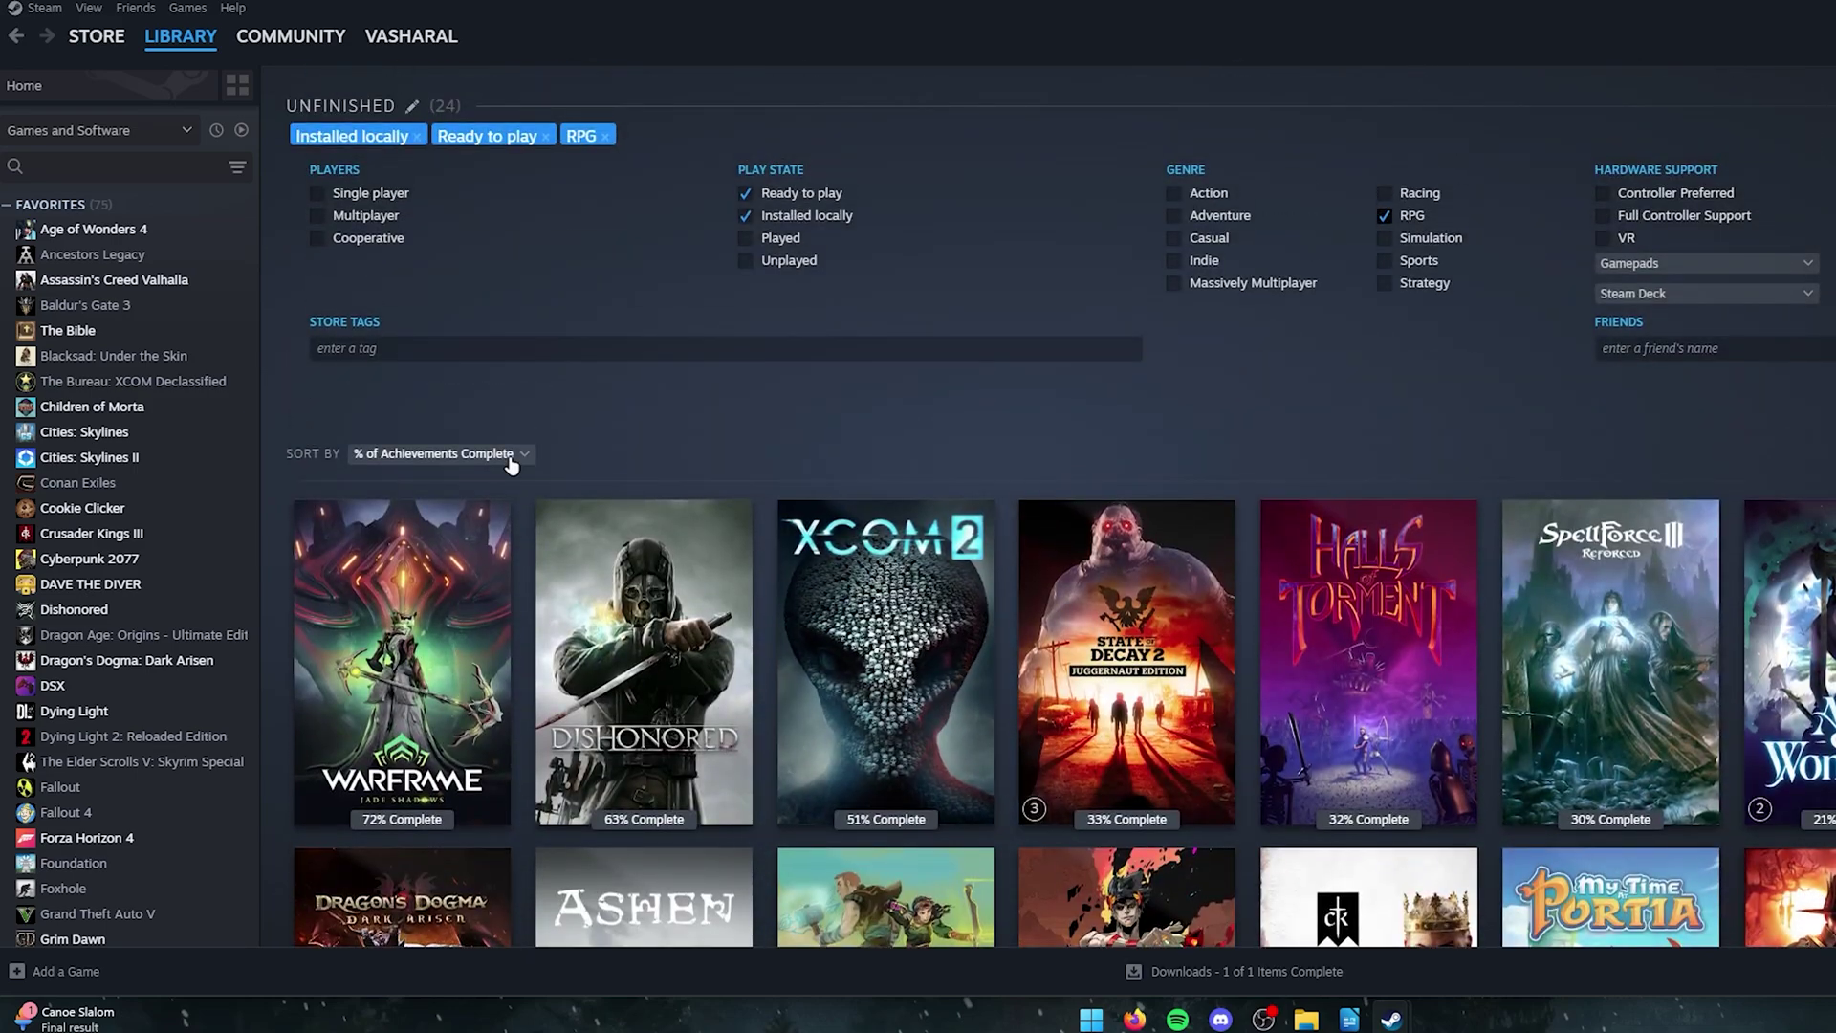
scroll(651, 574, down, 5)
scroll(1127, 621, up, 5)
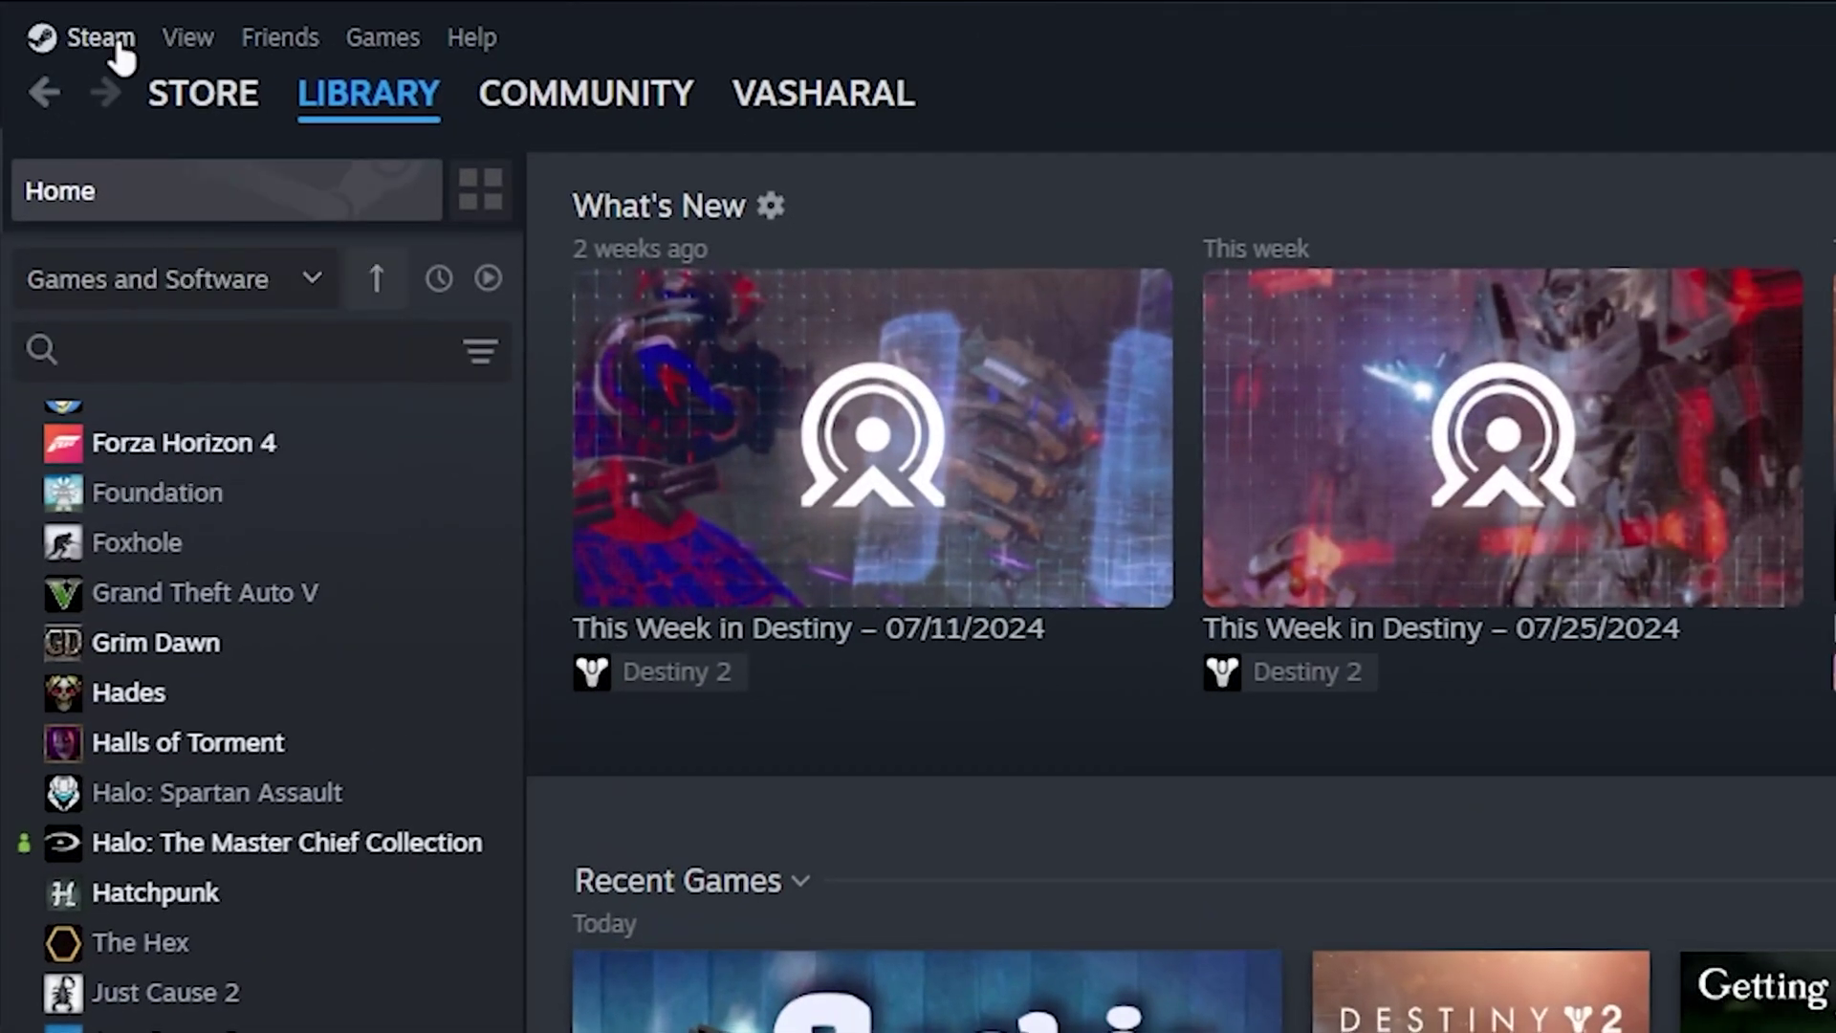
Open Steam Settings to the Game Recording page showing Record on demand mode
click(52, 10)
click(115, 423)
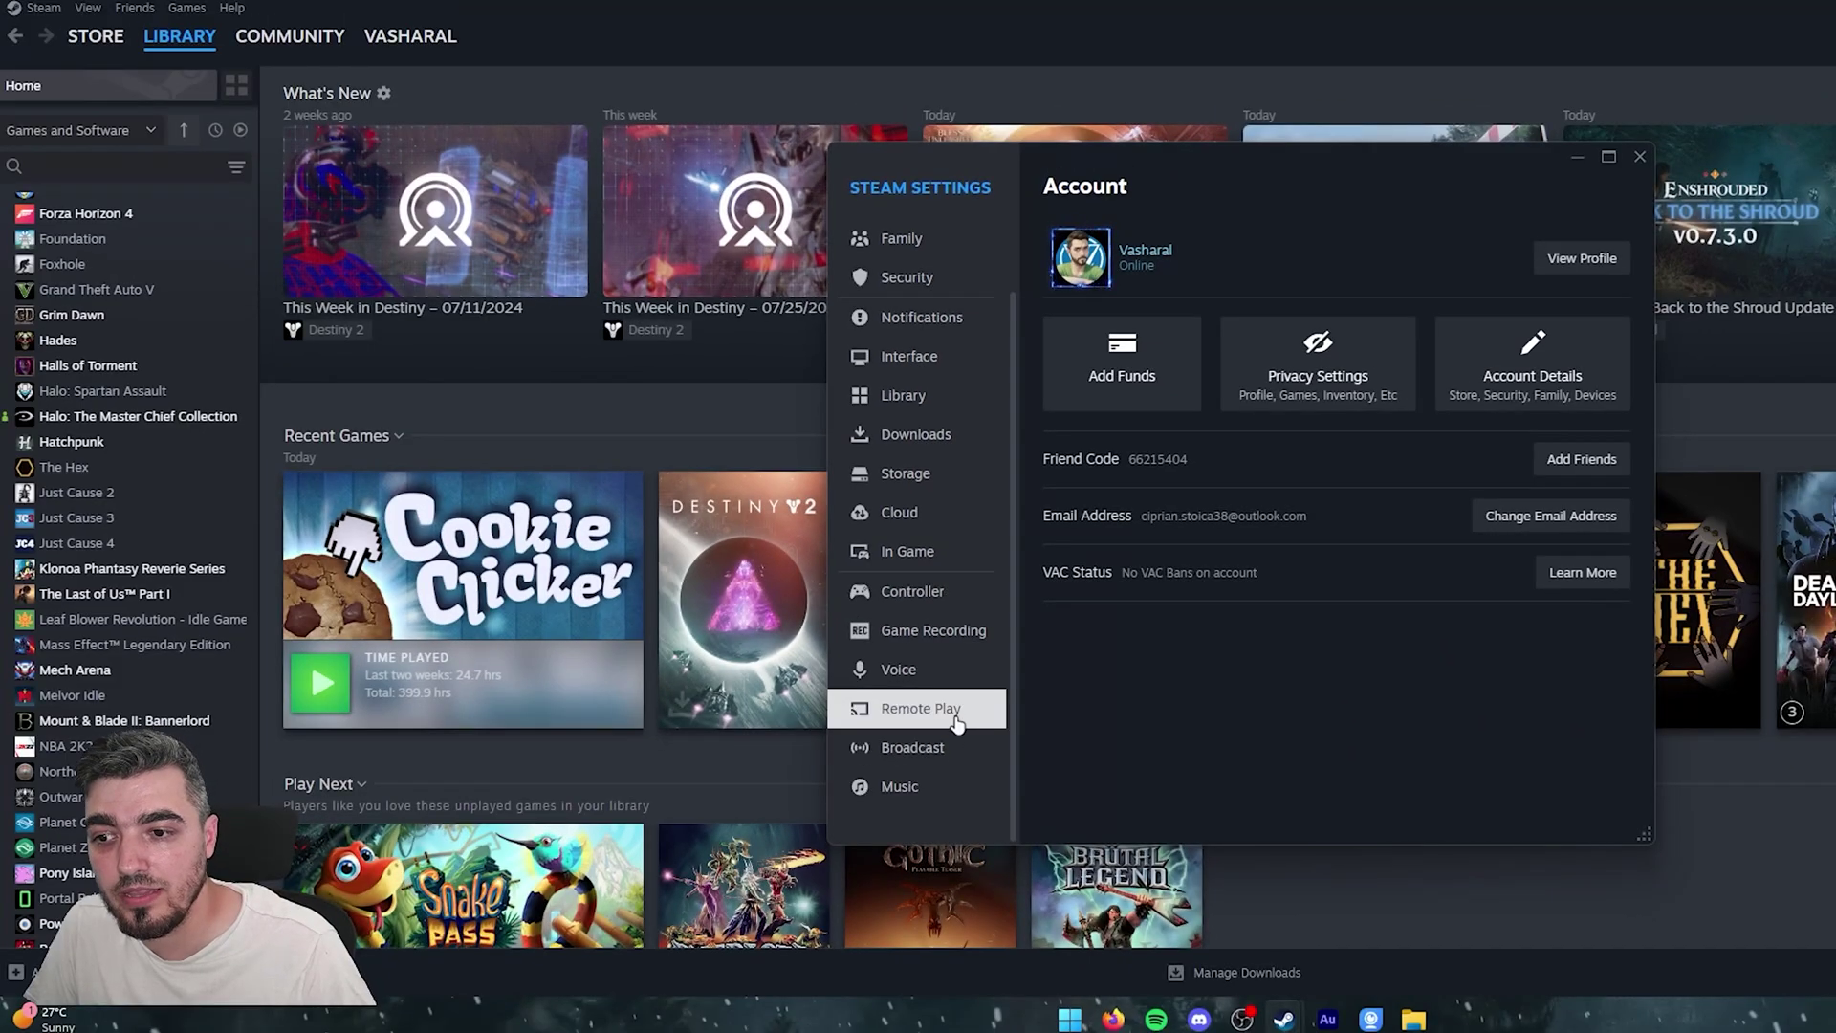
click(950, 633)
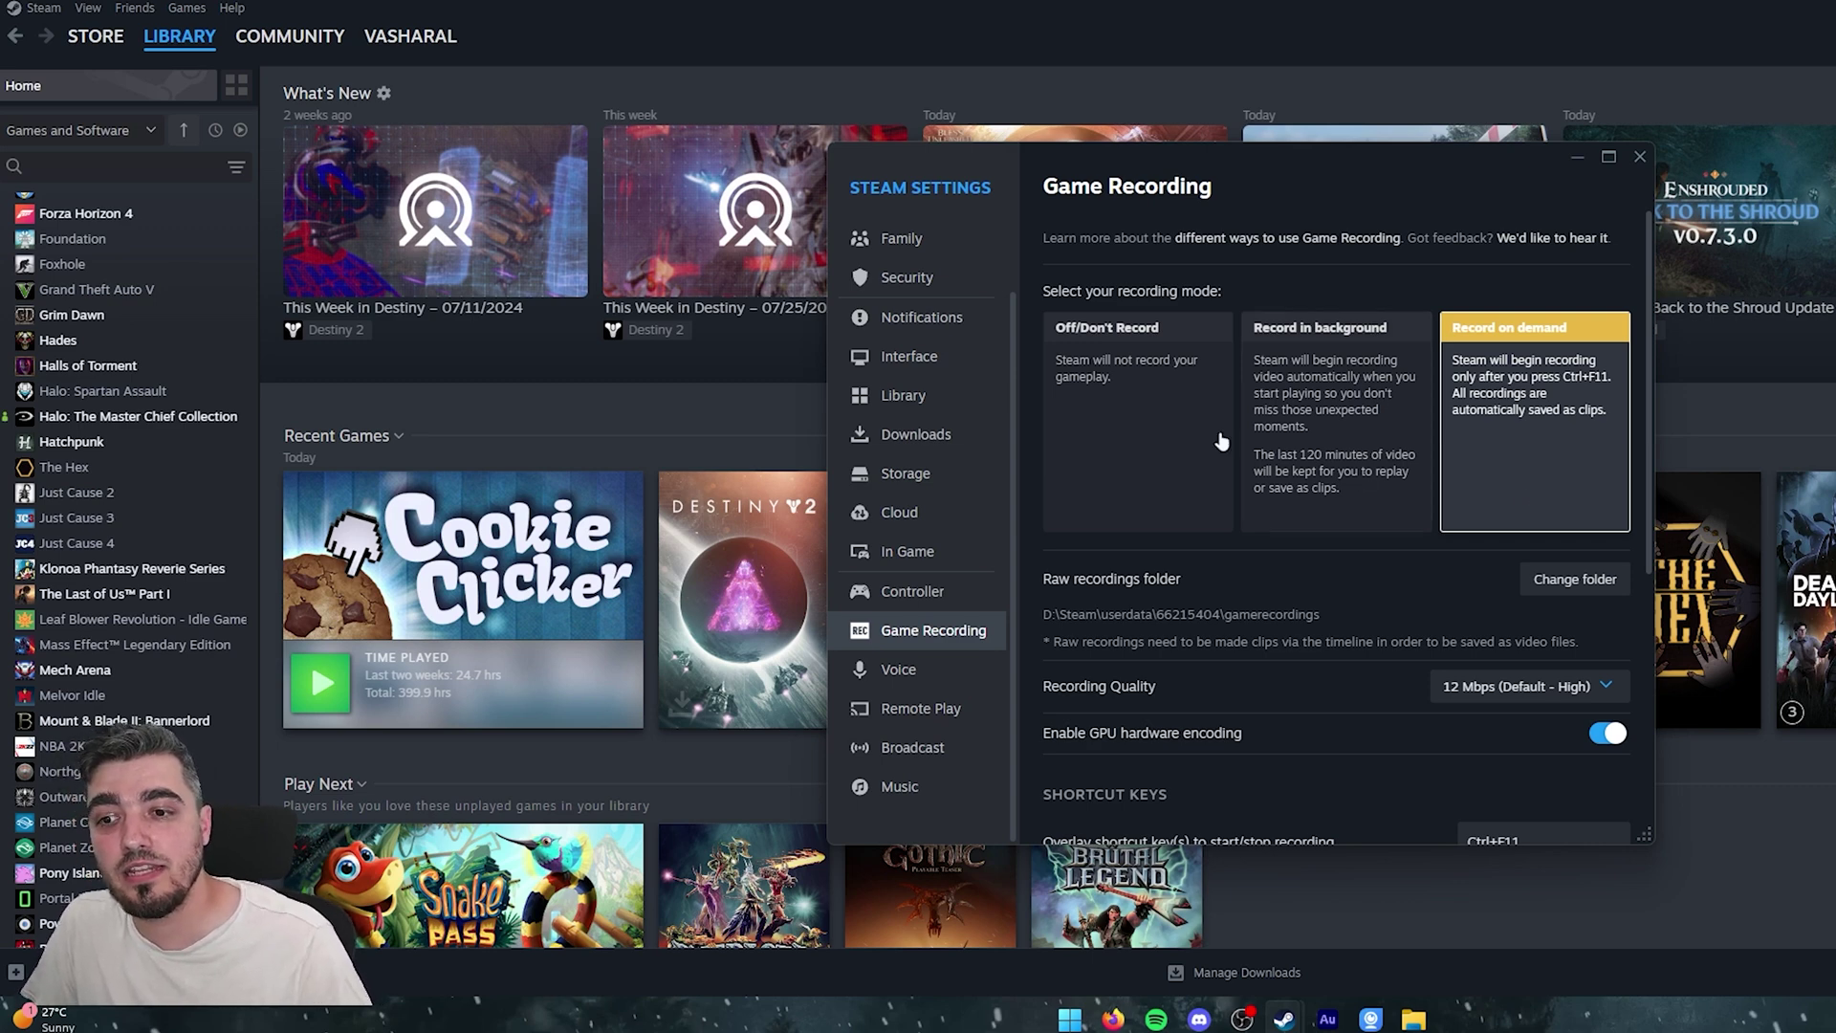
scroll(1403, 496, down, 5)
scroll(1409, 566, up, 5)
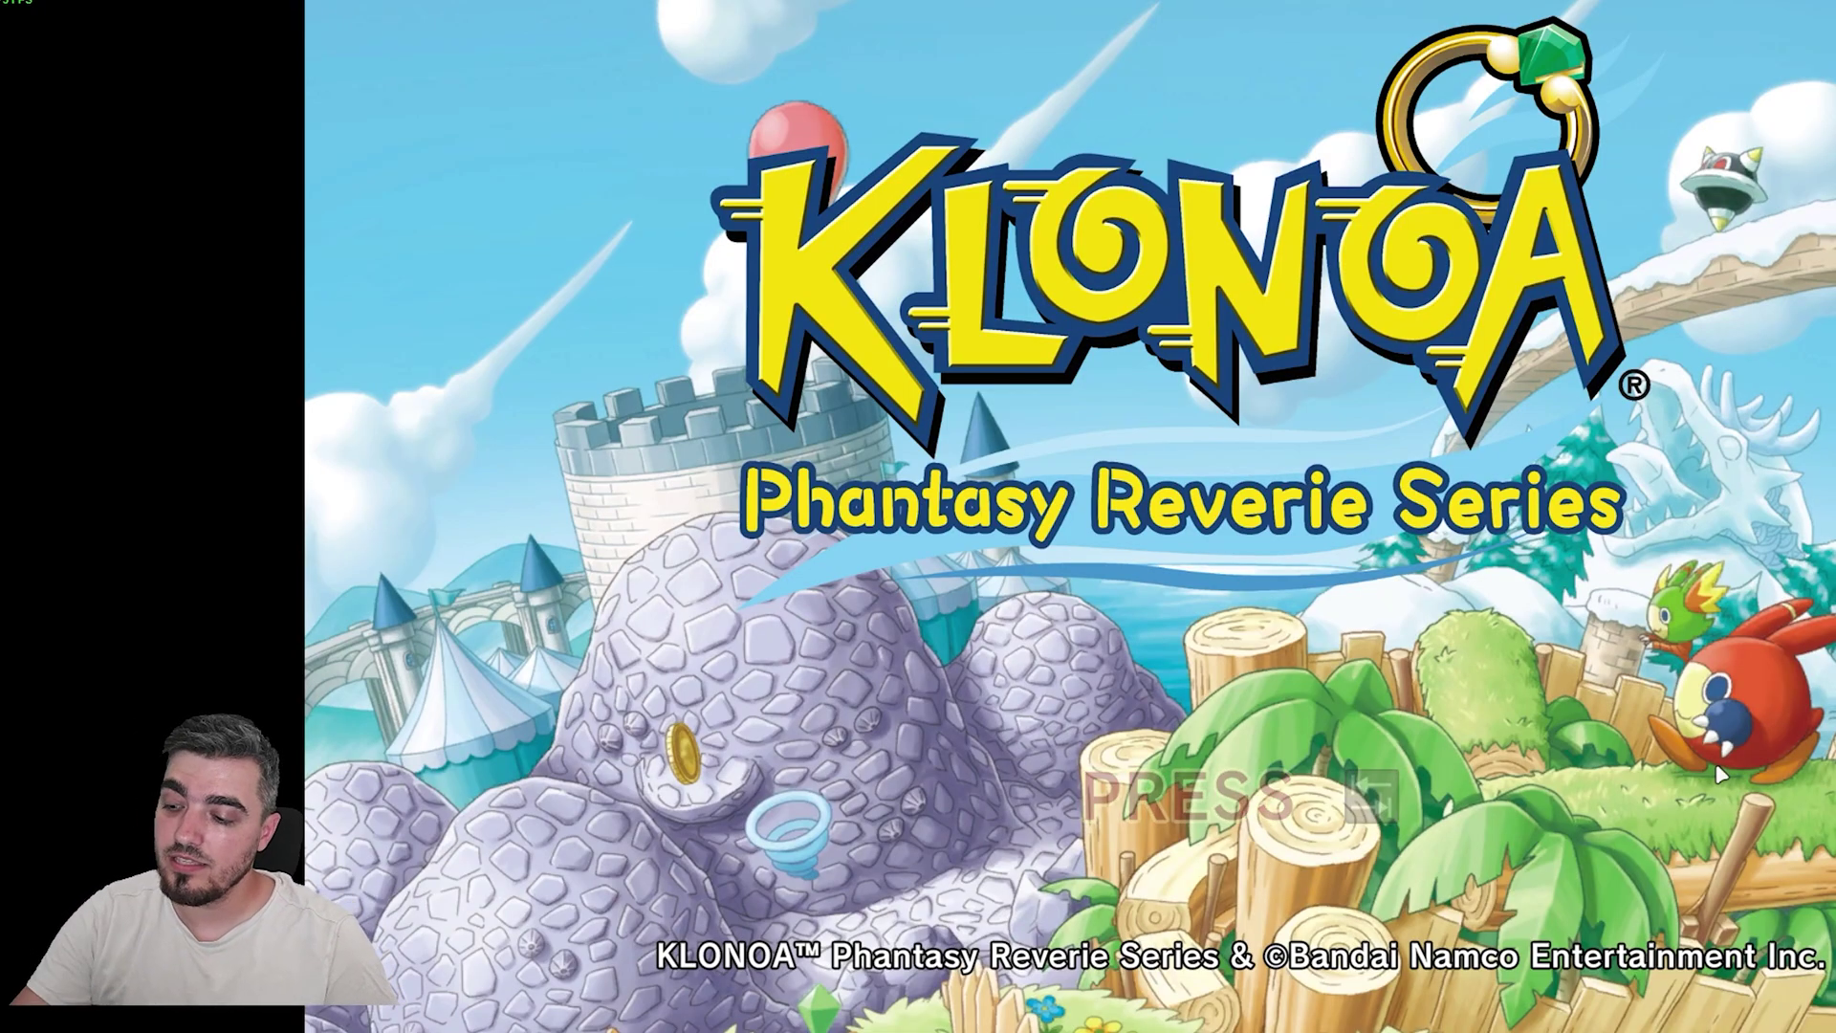
In the overlay, move the Game Overview panel aside and start recording Klonoa (Ctrl+F11)
key(shift+Tab)
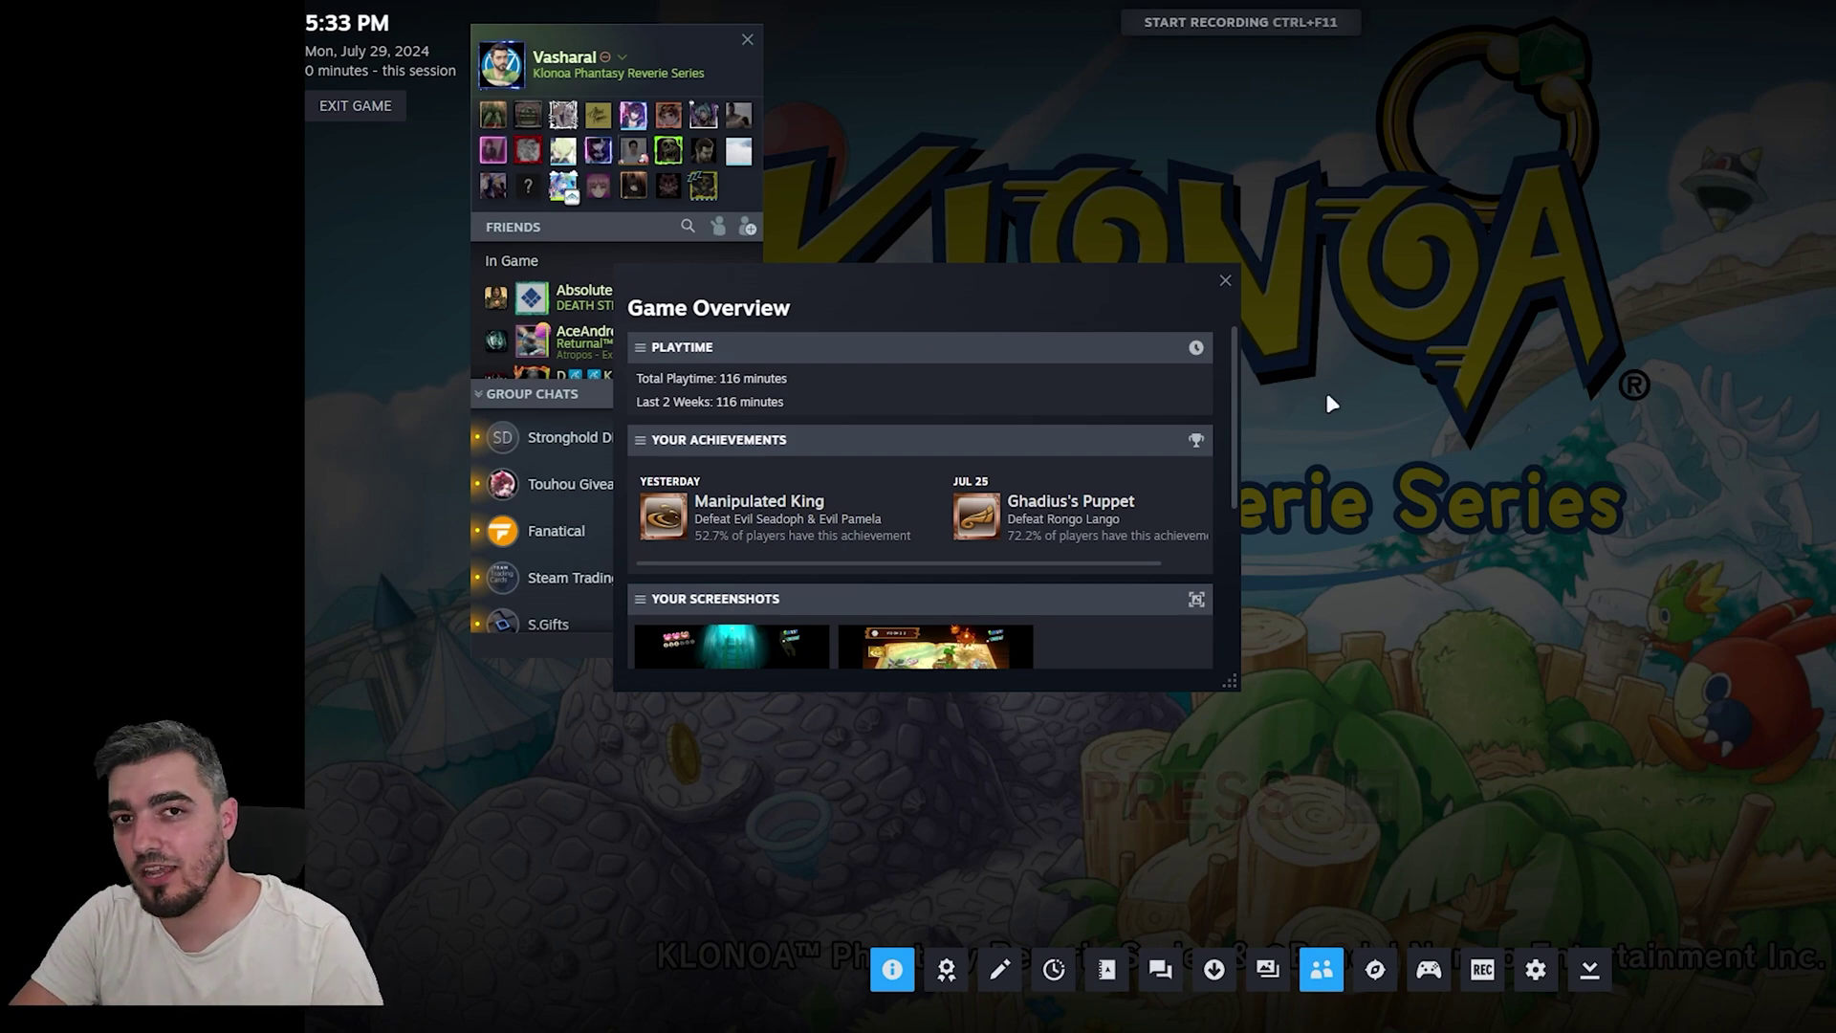
drag(923, 297, 1377, 233)
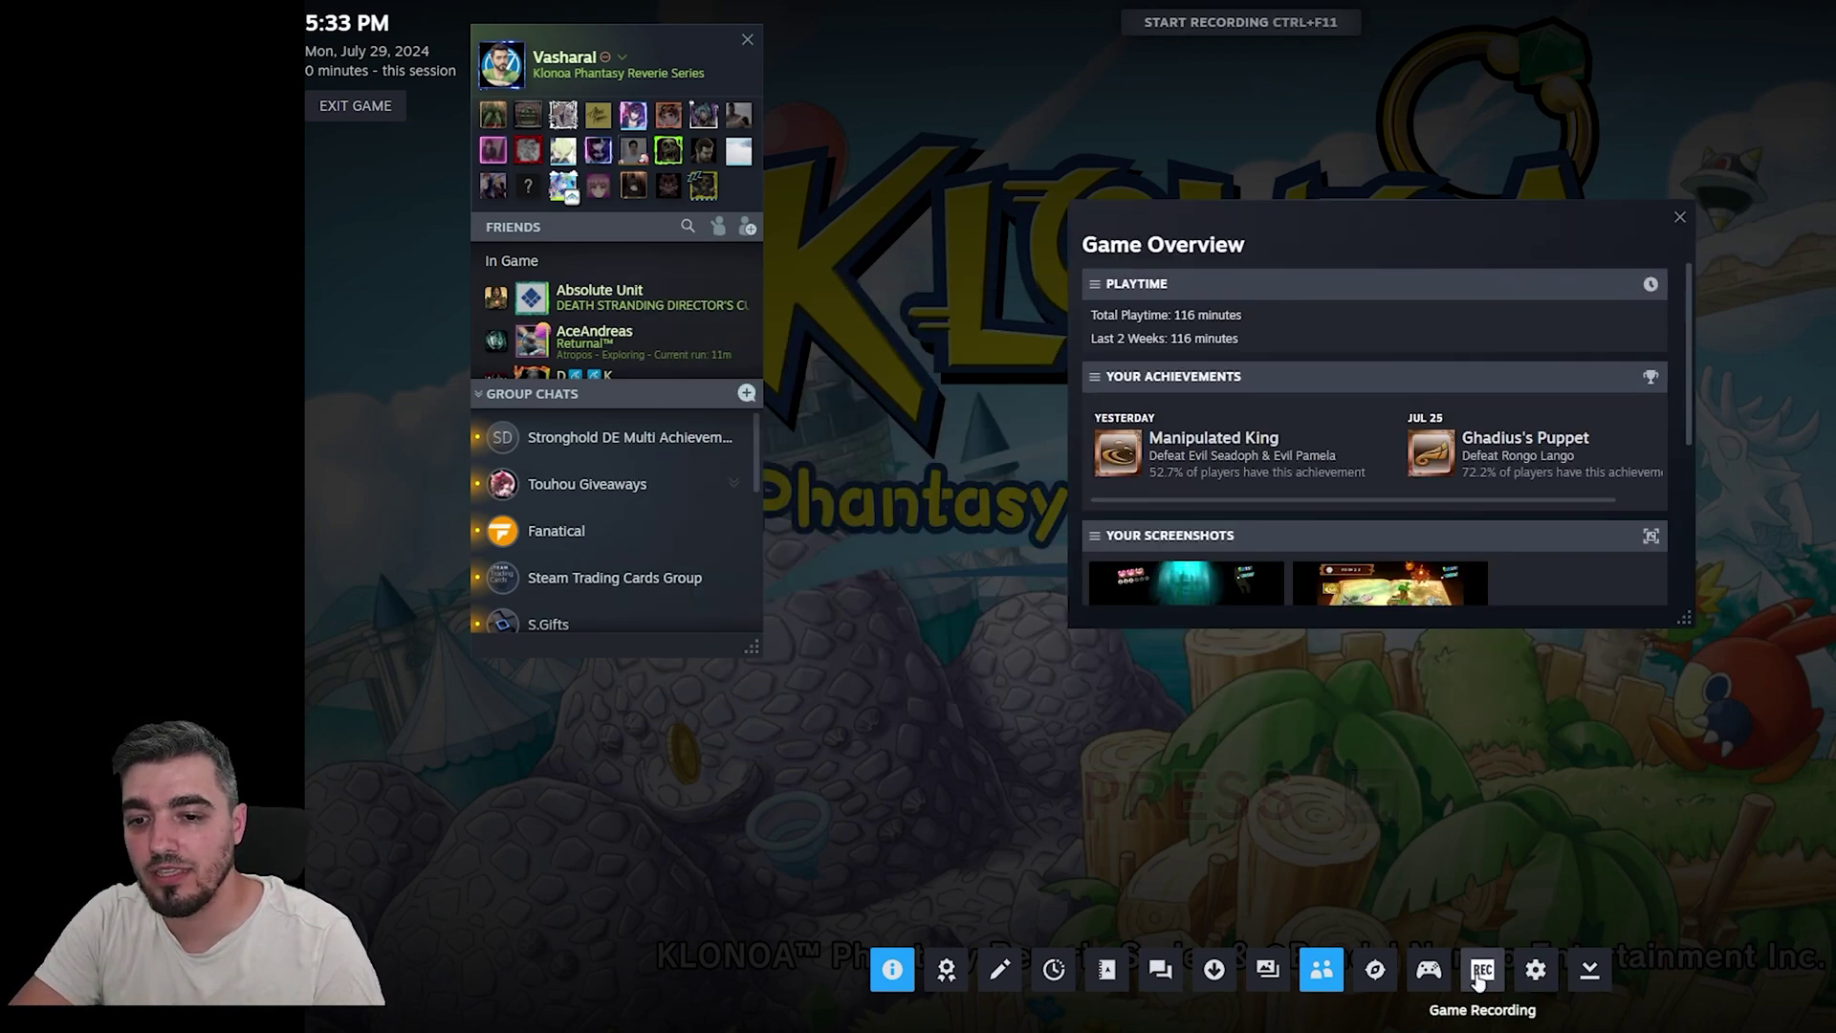
click(1248, 35)
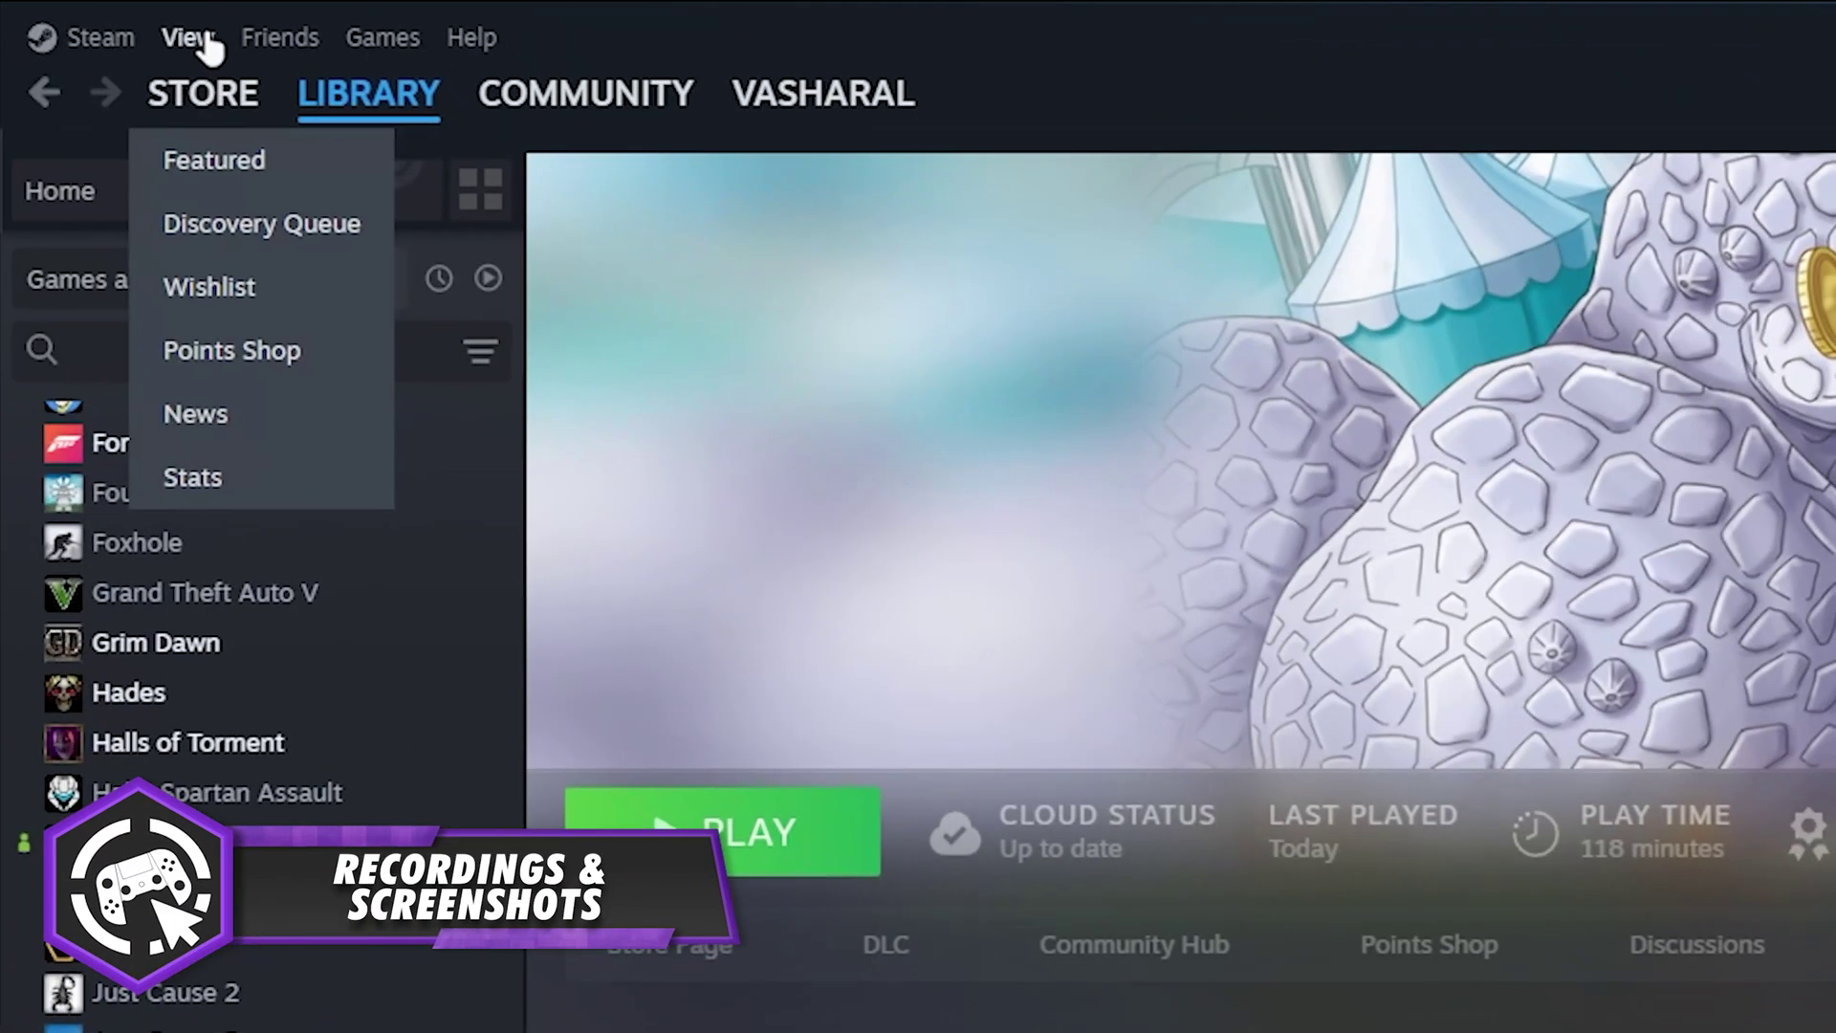
Open View > Recordings & Screenshots and filter the media to Clips, then Screenshots
click(96, 8)
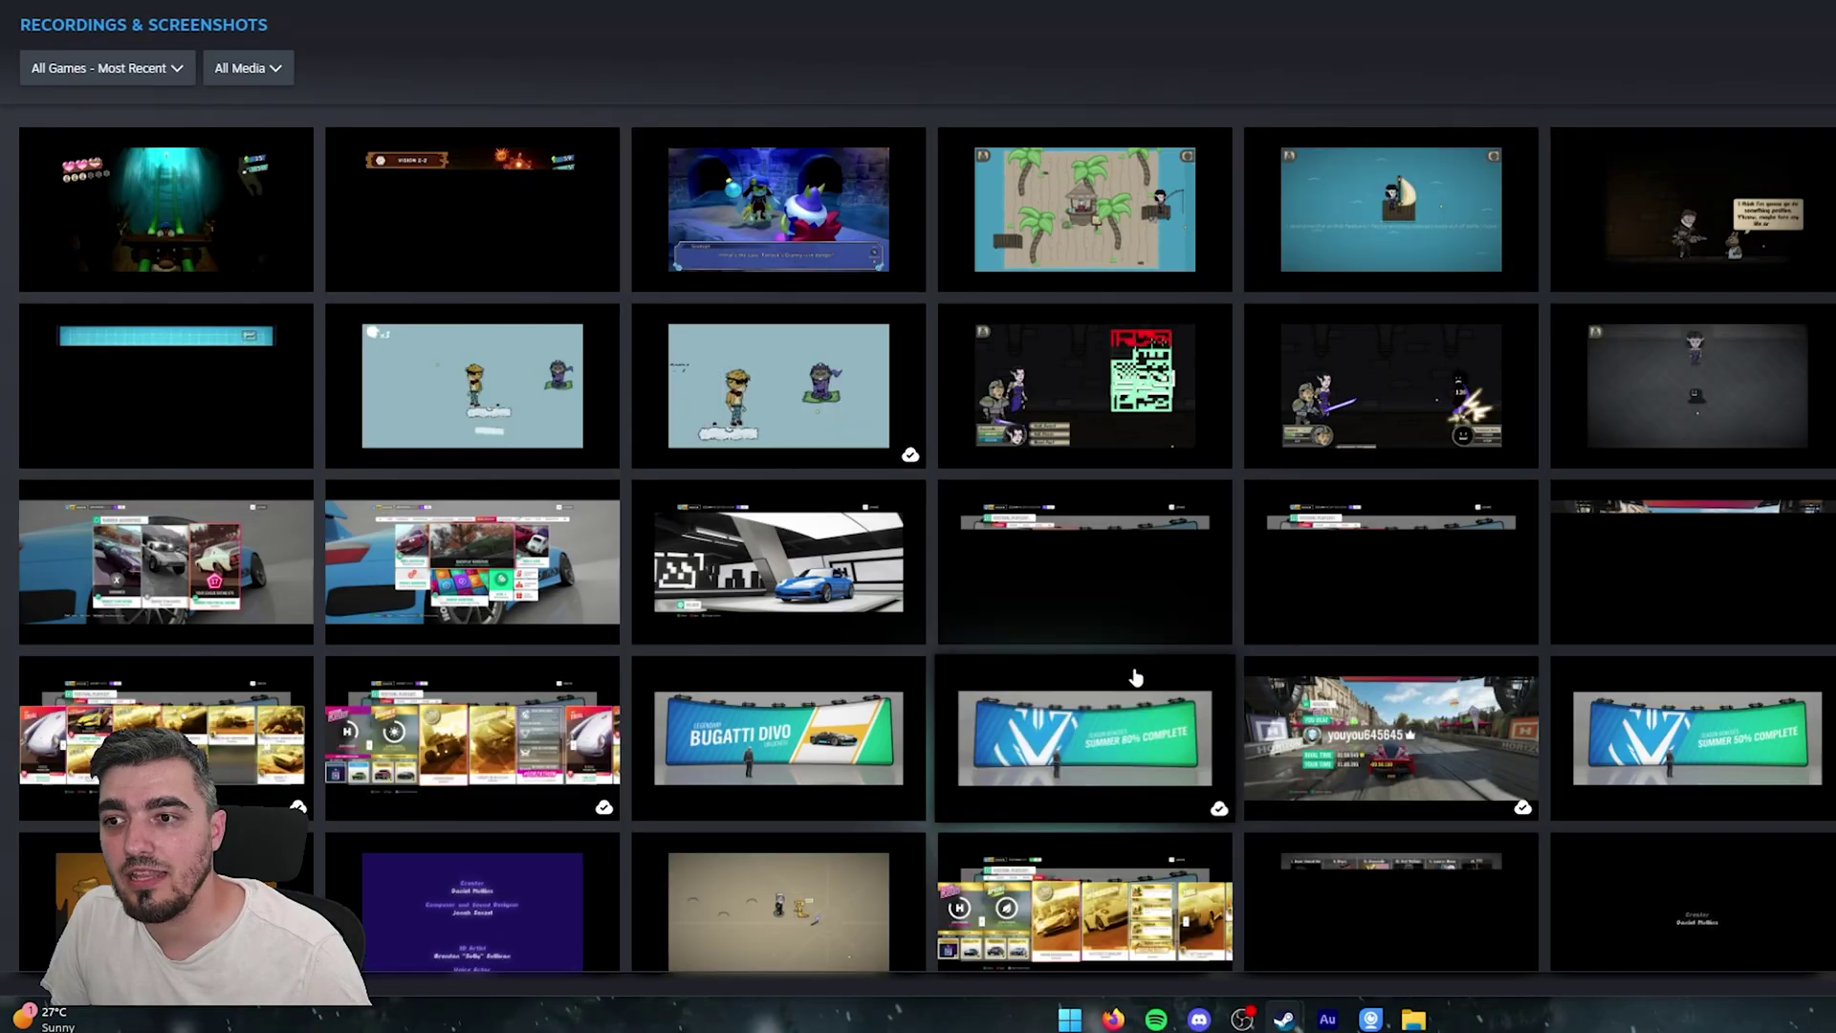
scroll(1336, 303, down, 2)
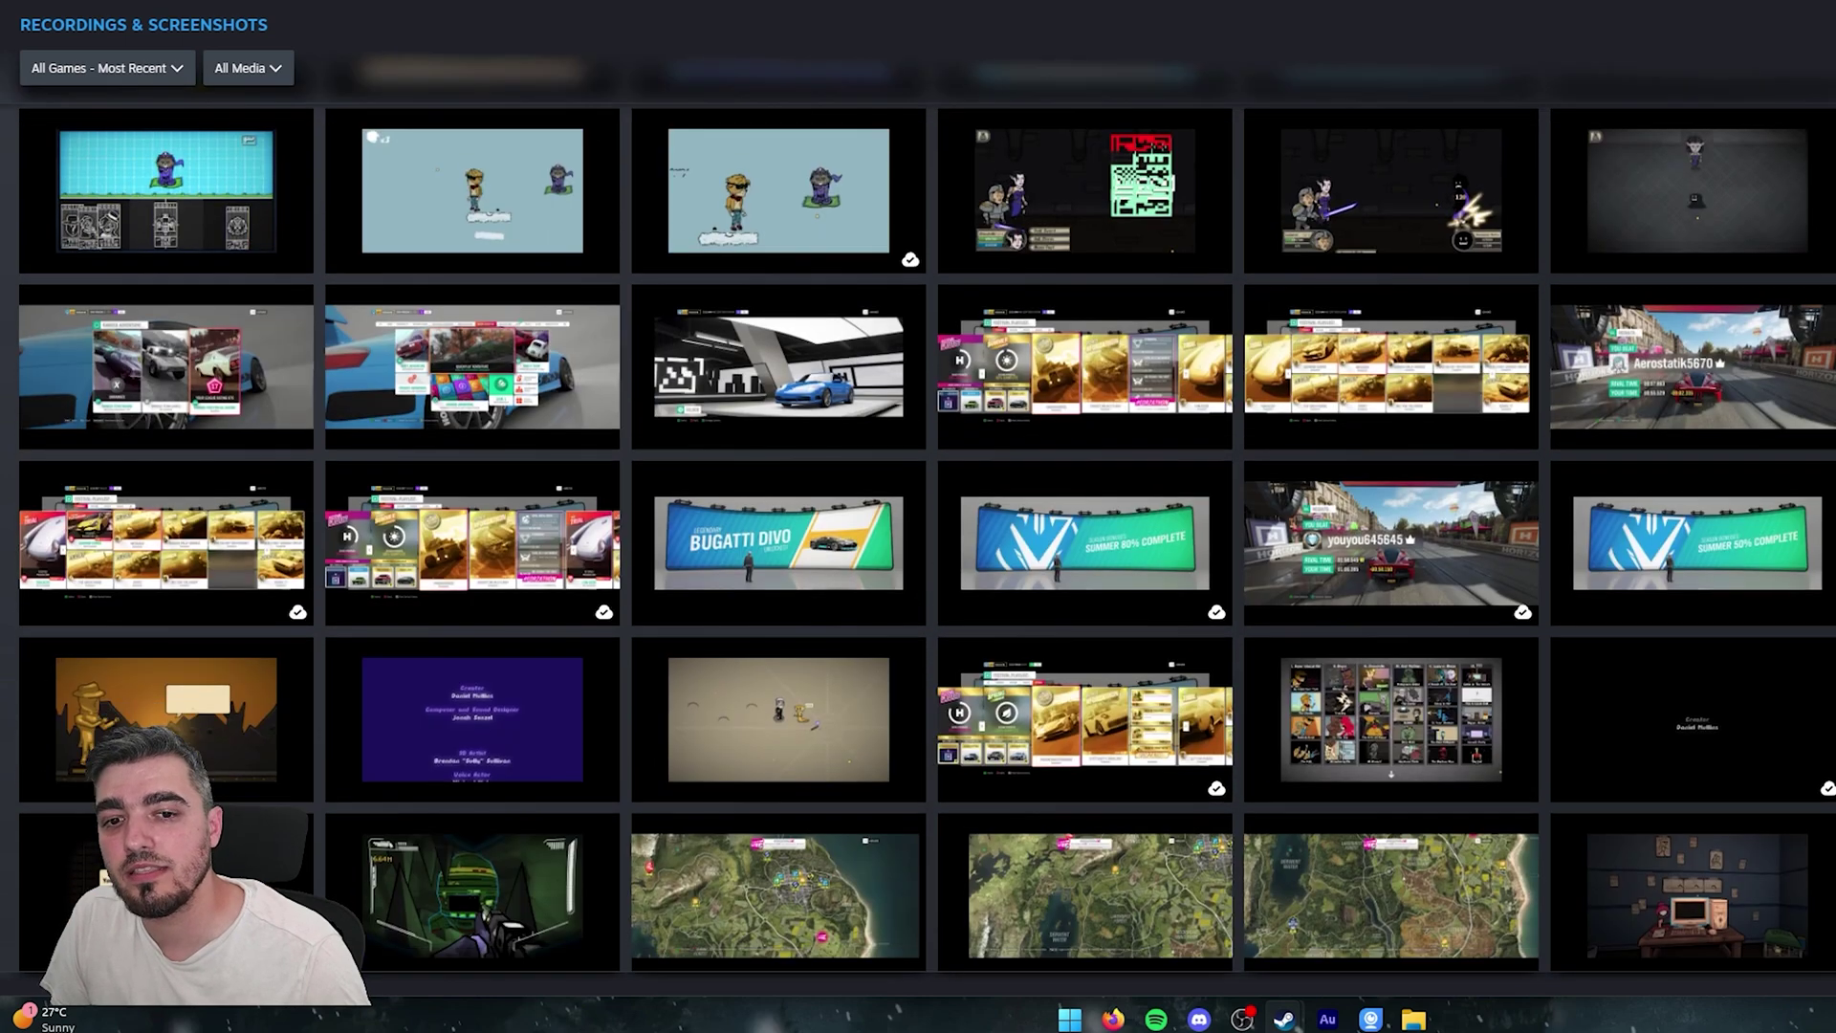
scroll(421, 316, up, 2)
click(246, 69)
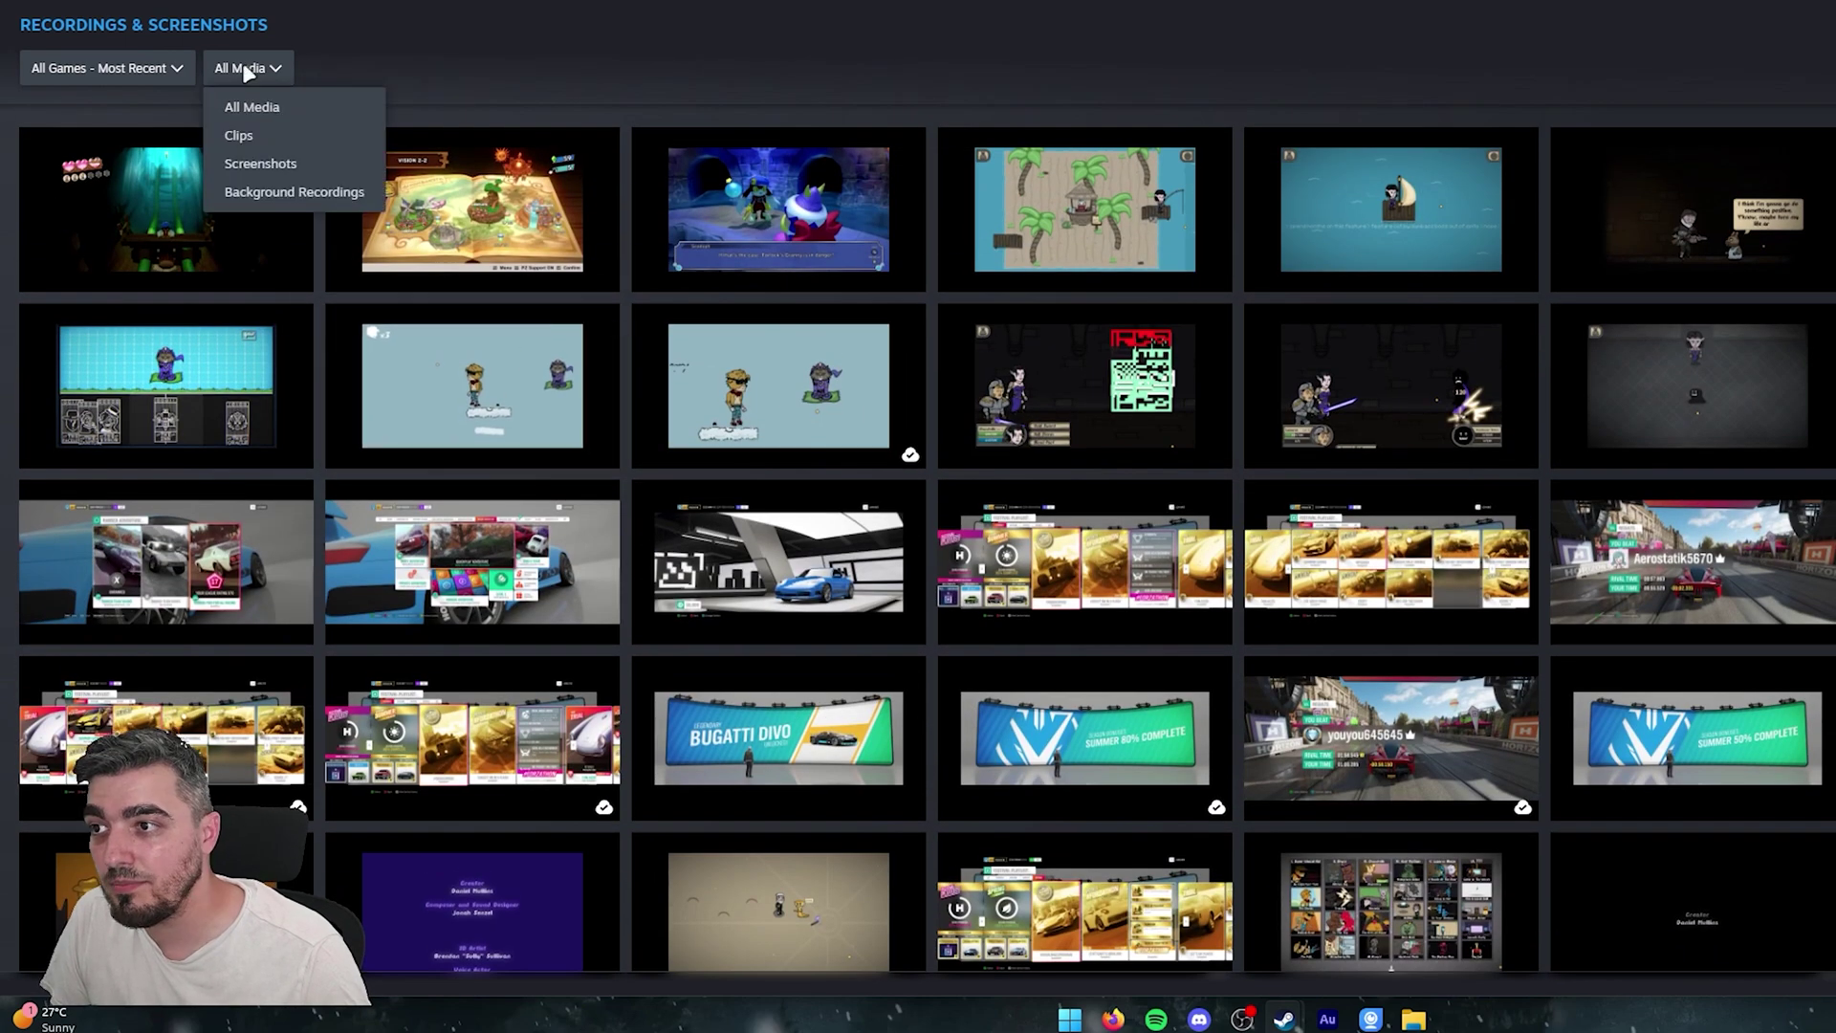
click(231, 134)
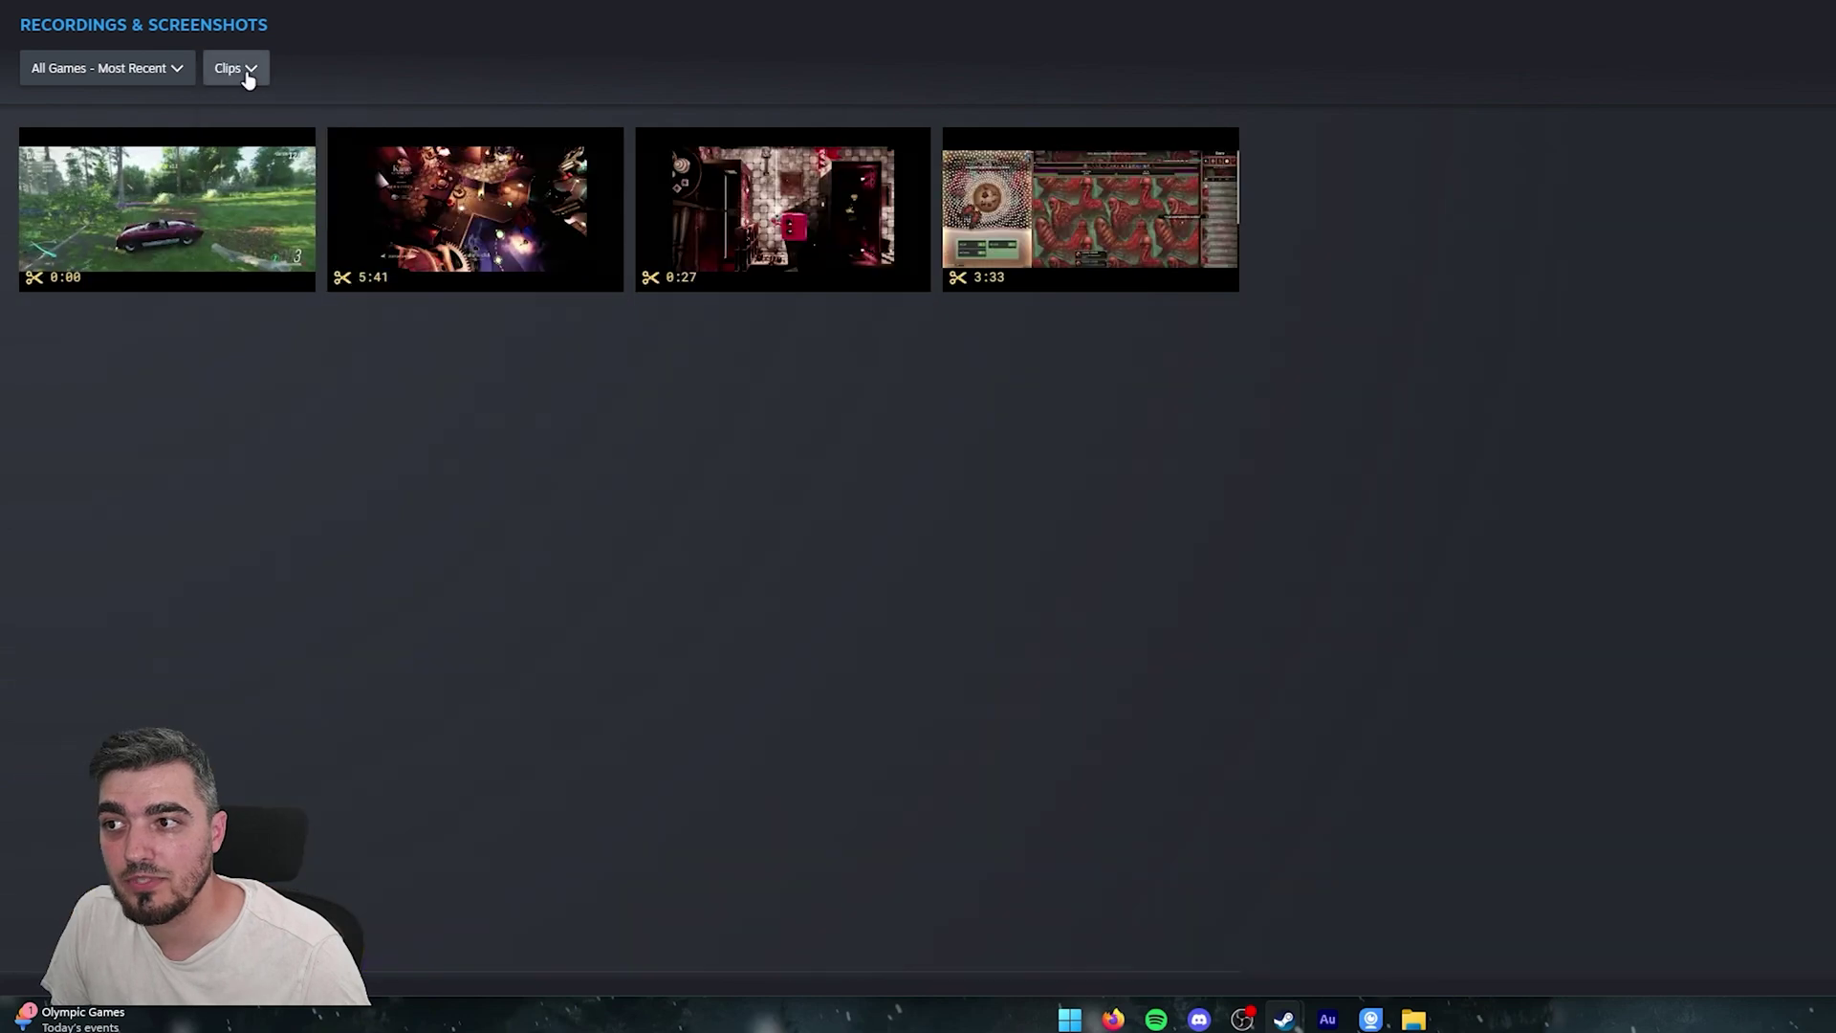
click(246, 68)
click(283, 164)
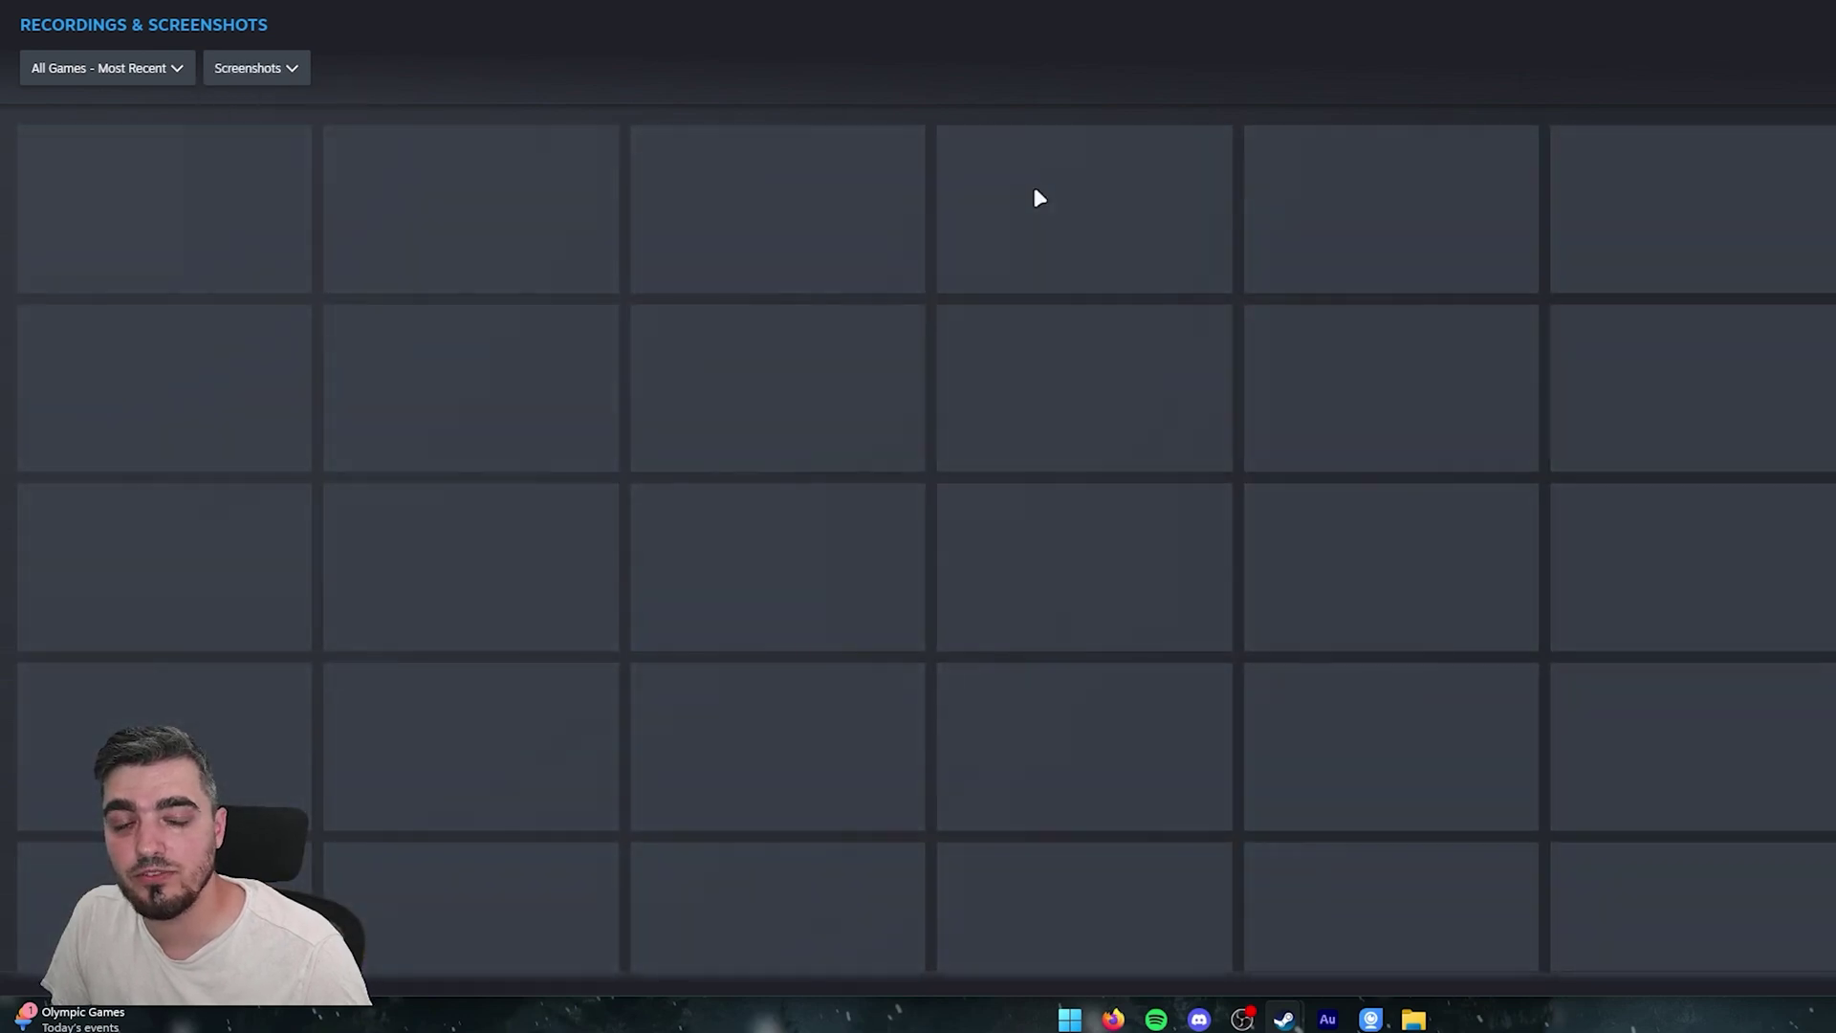
Switch the All Media filter back to Clips and play the first clip
scroll(1657, 484, down, 4)
scroll(1688, 557, up, 4)
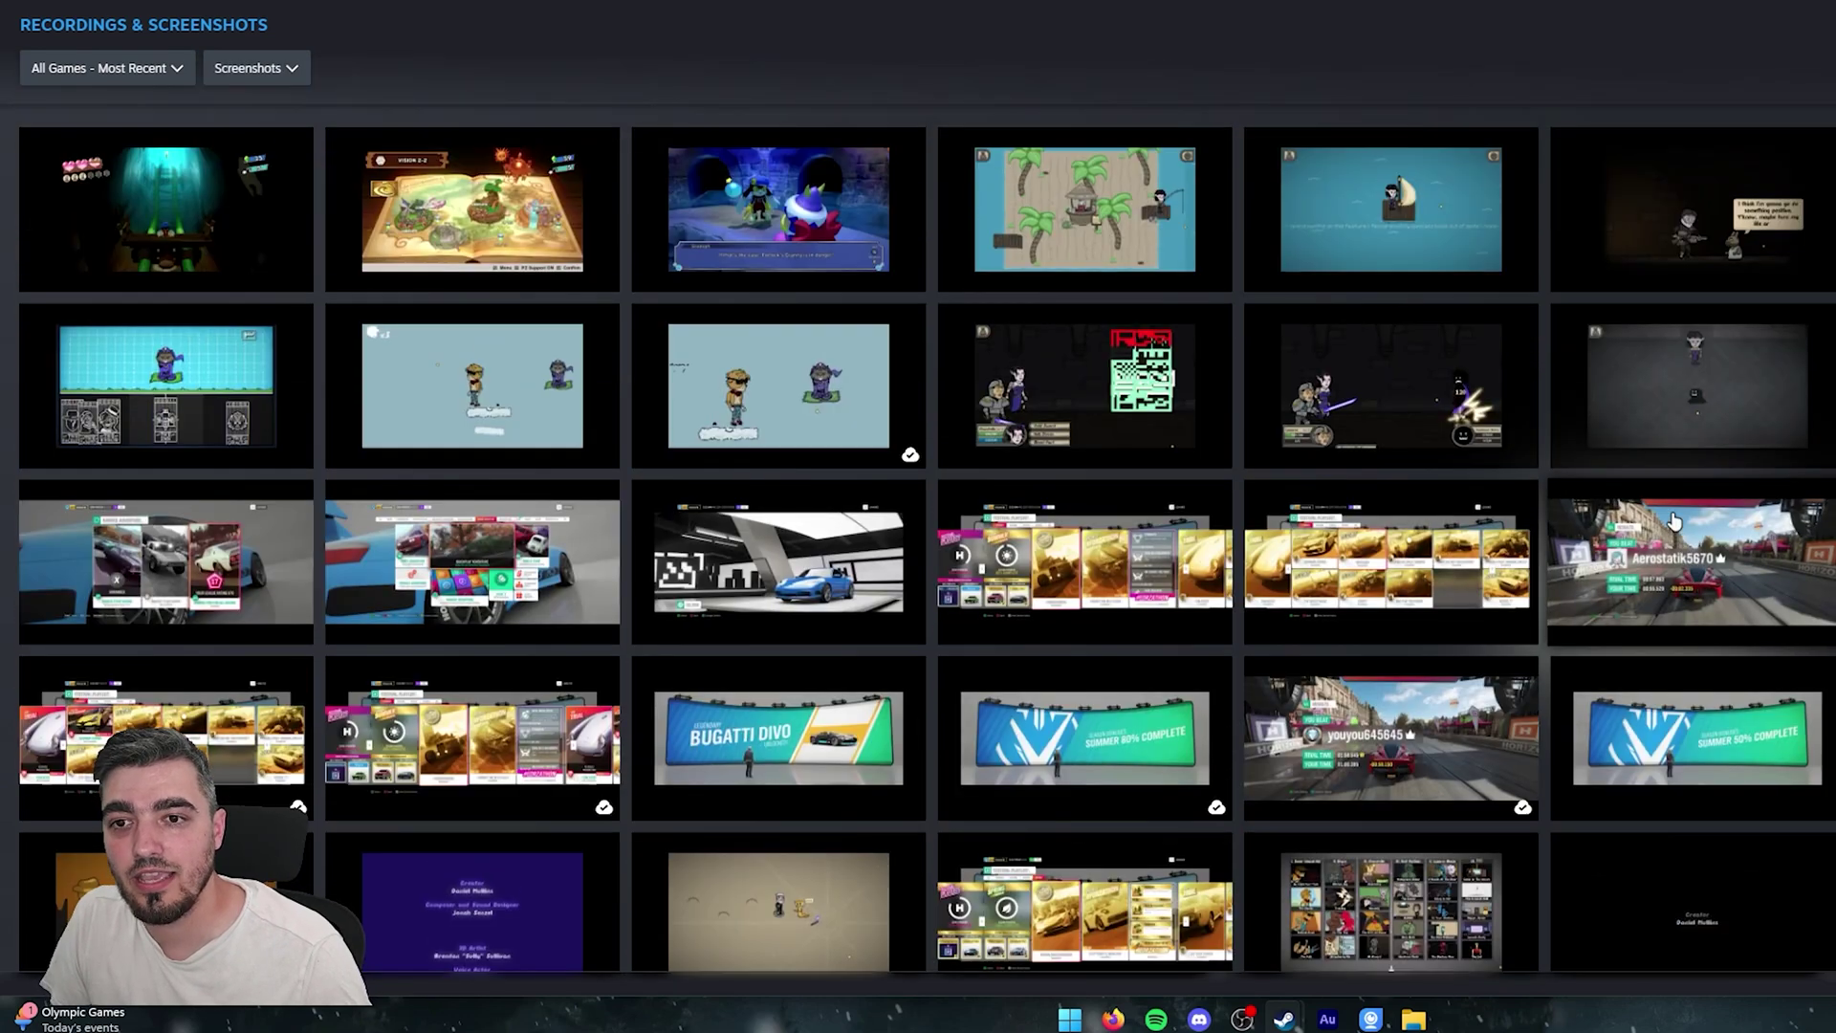
click(256, 72)
click(238, 135)
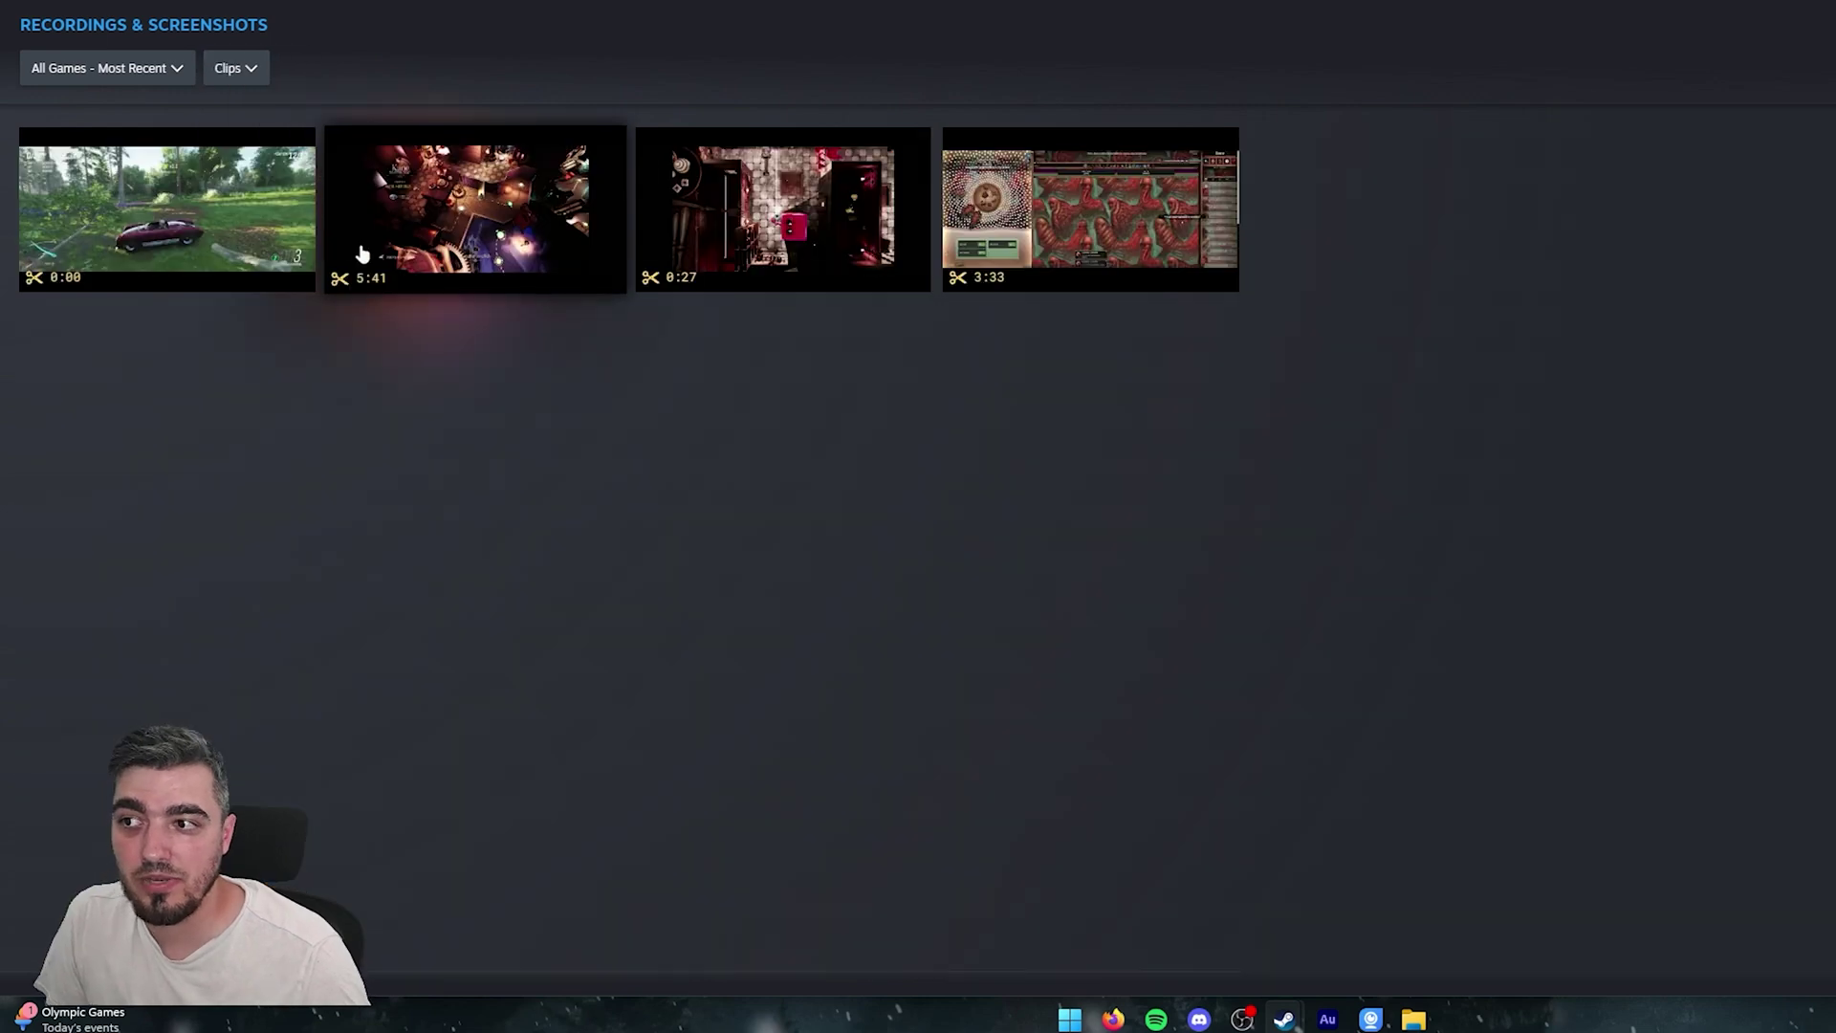
click(162, 205)
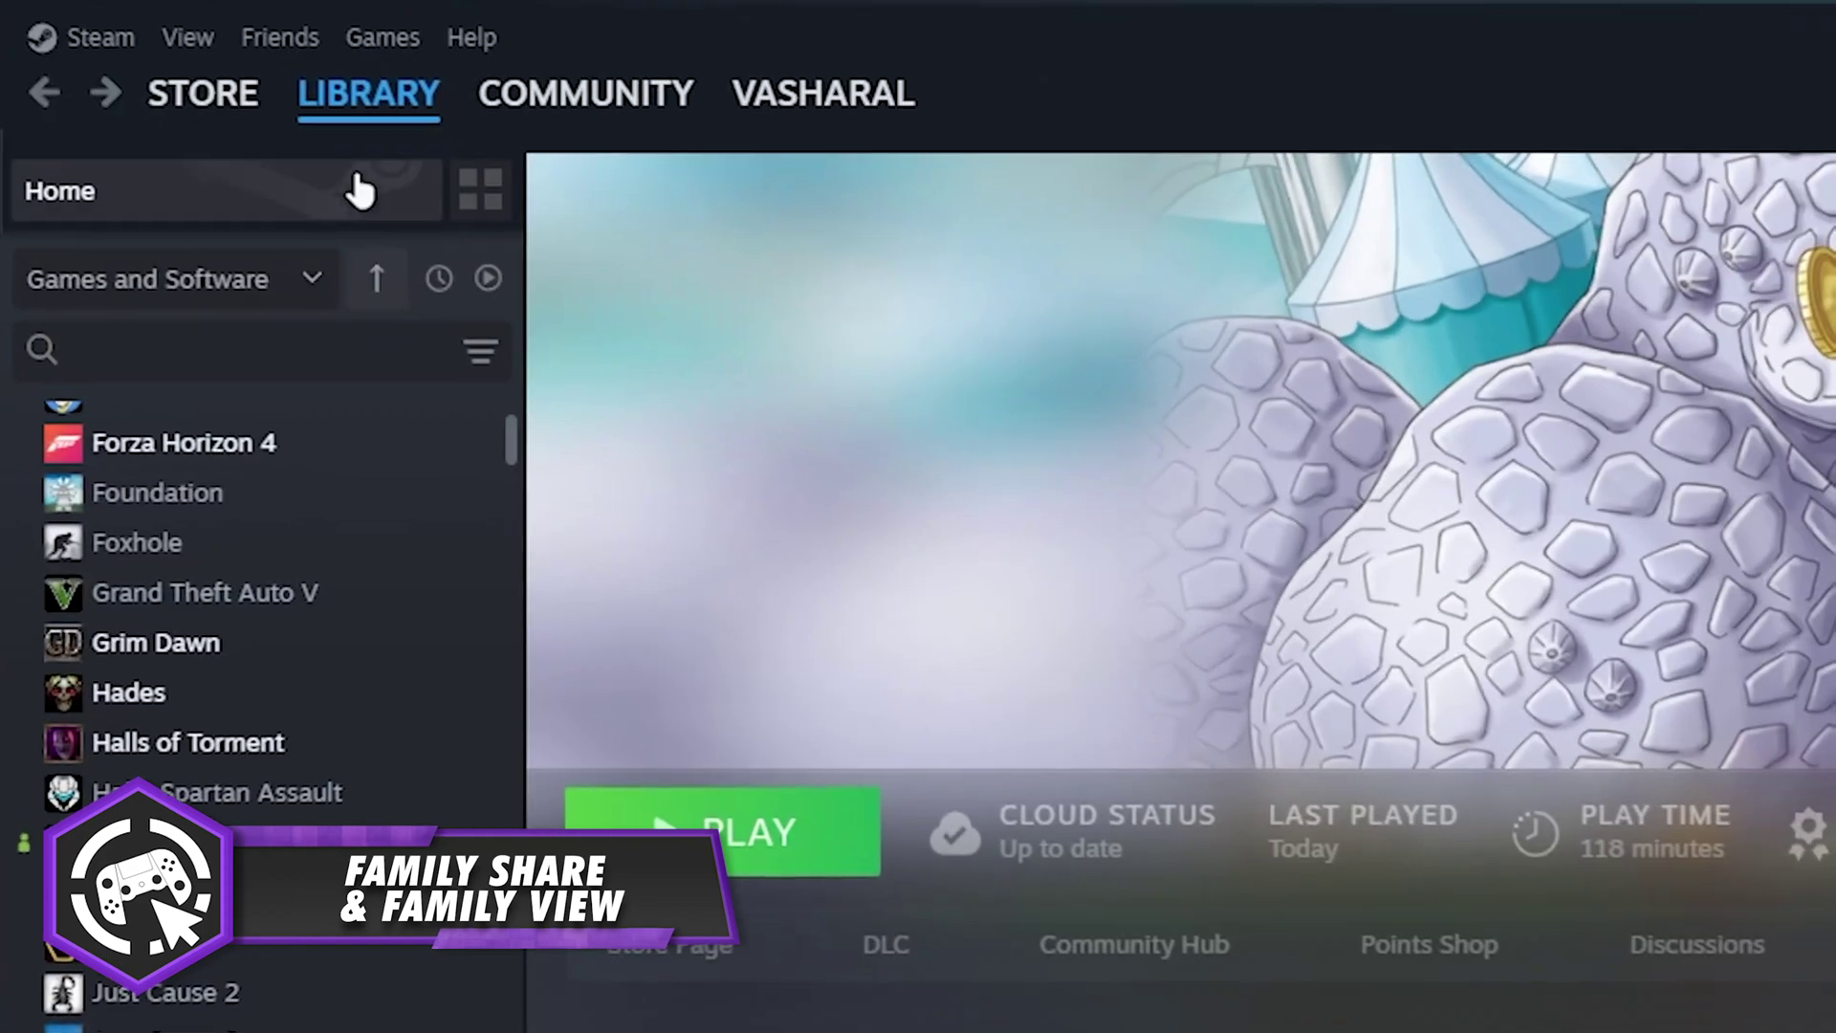
Open Steam Settings at the Family section to review the TalePlay members
click(112, 40)
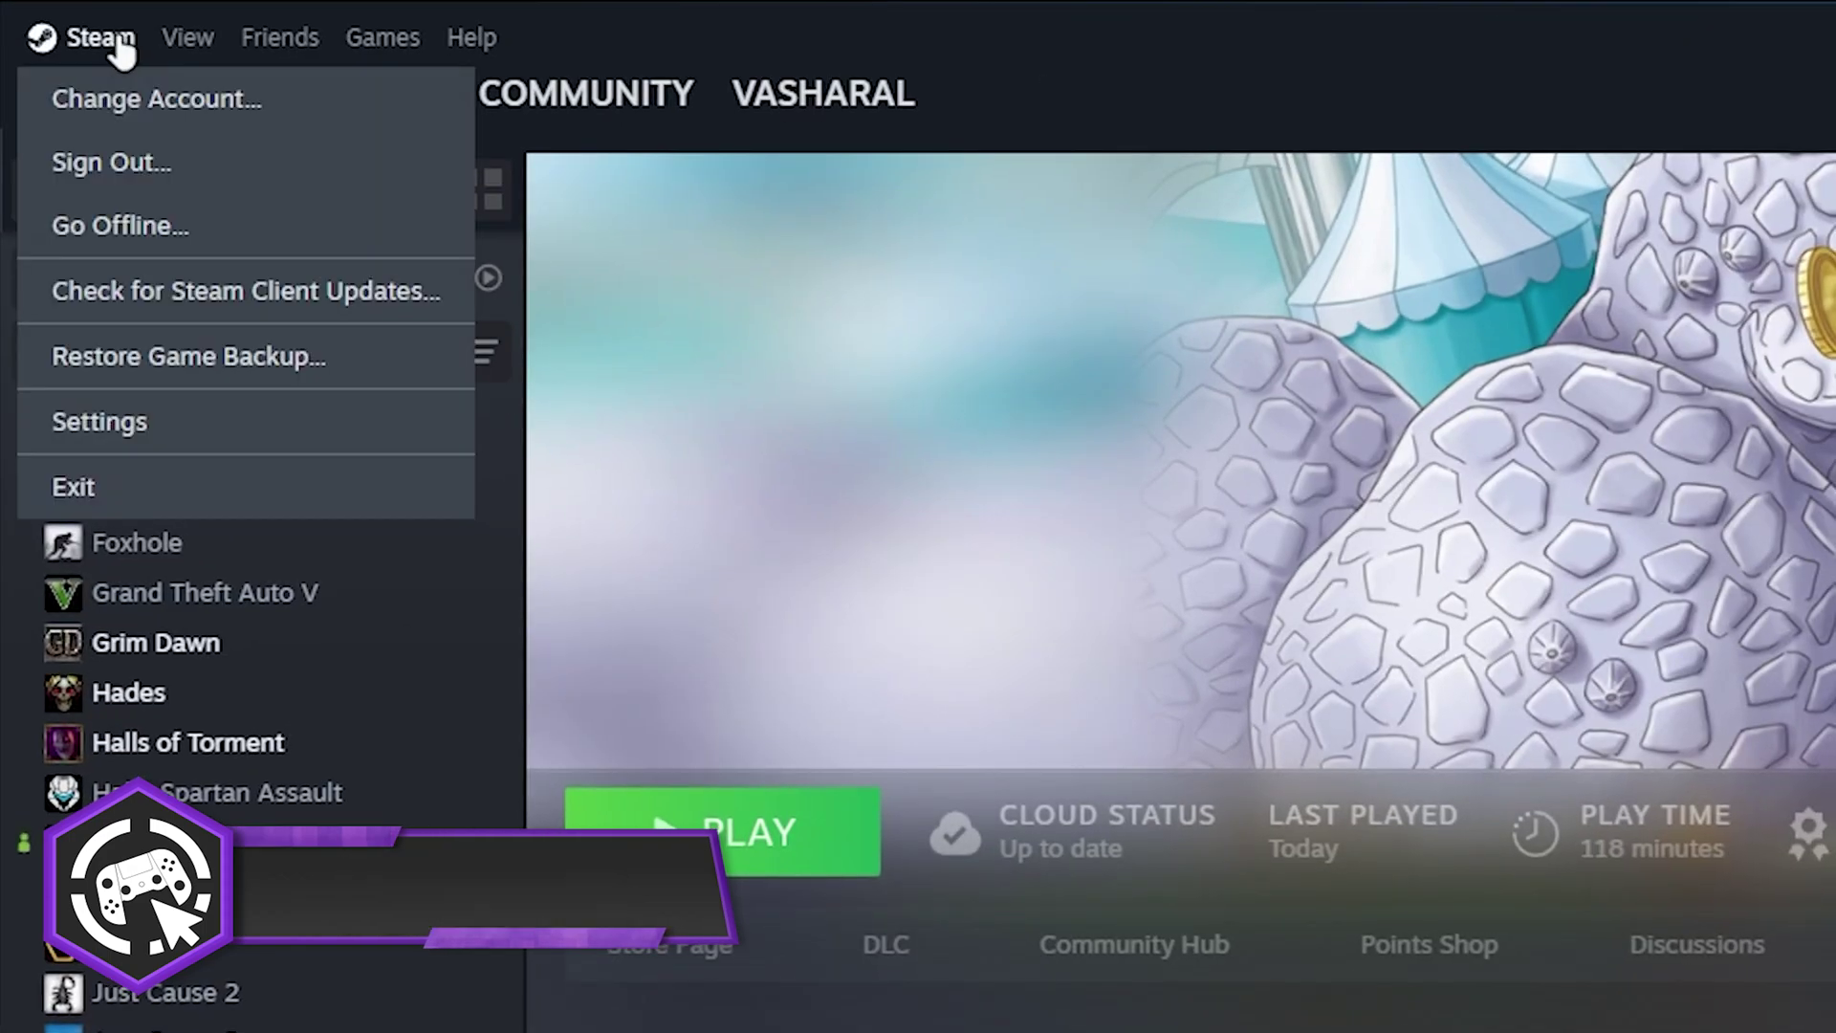
click(258, 424)
click(918, 315)
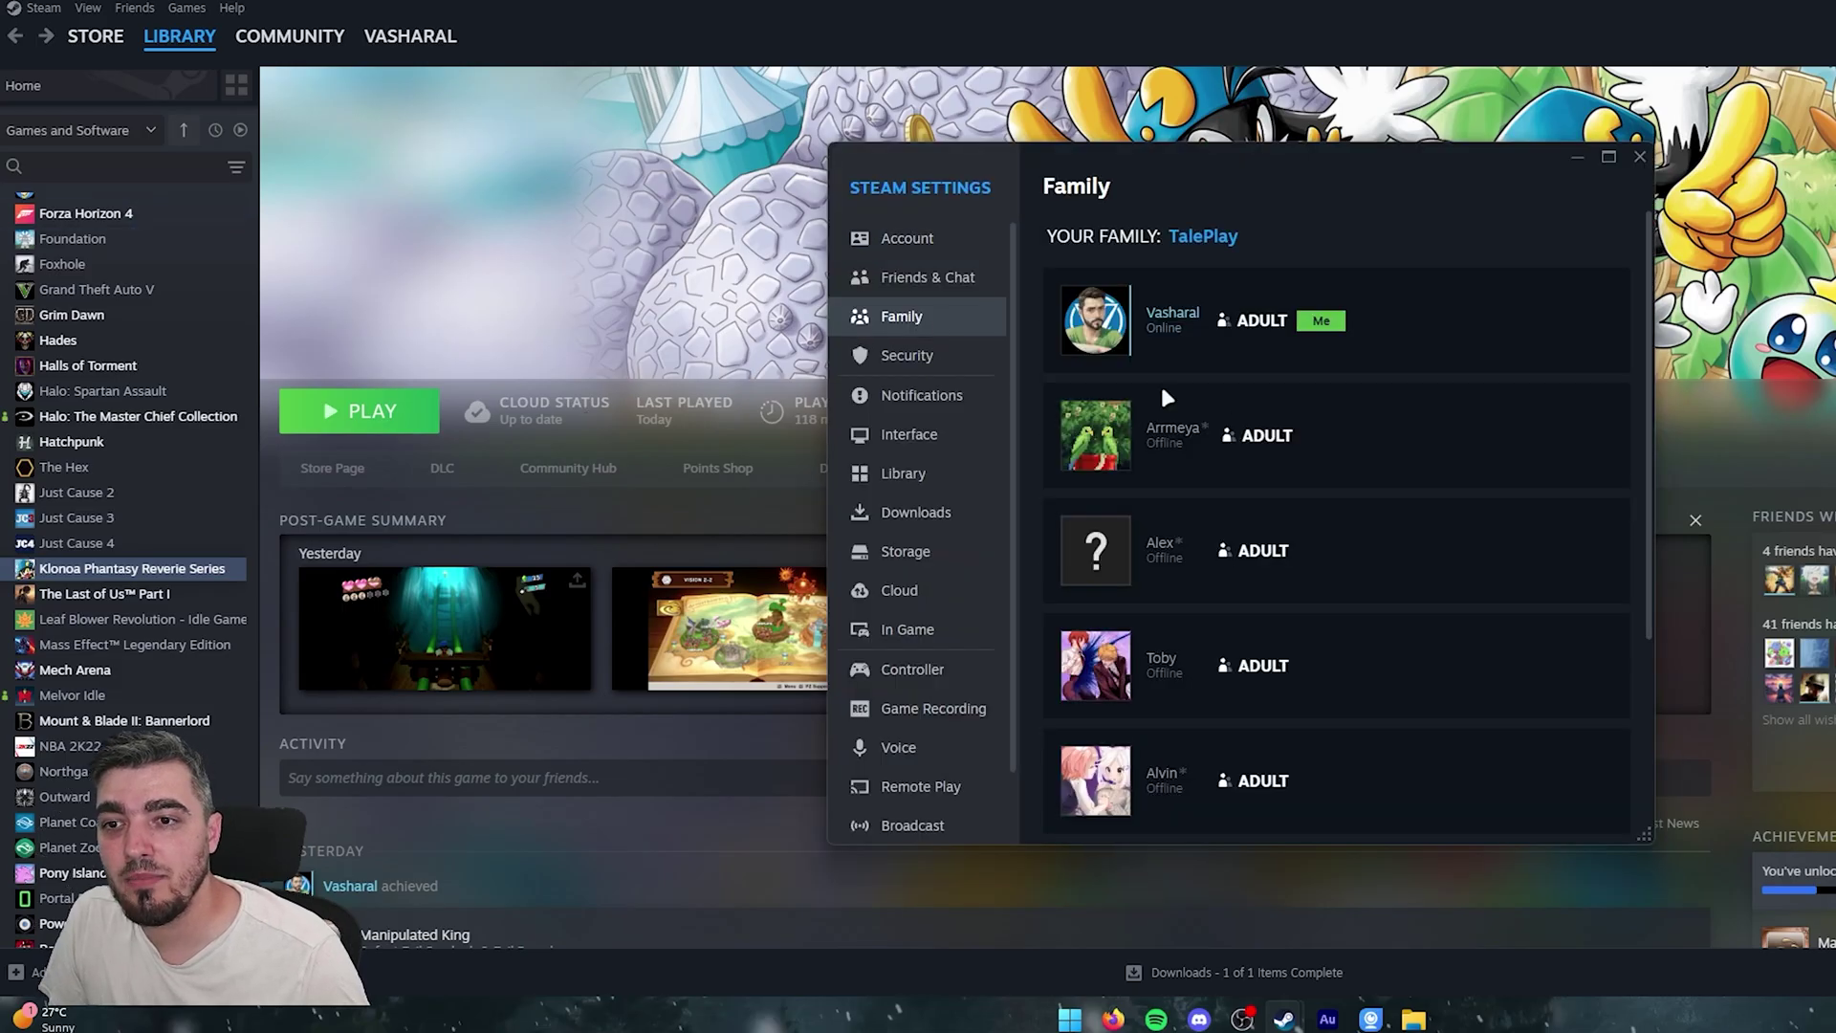
scroll(1393, 508, down, 1)
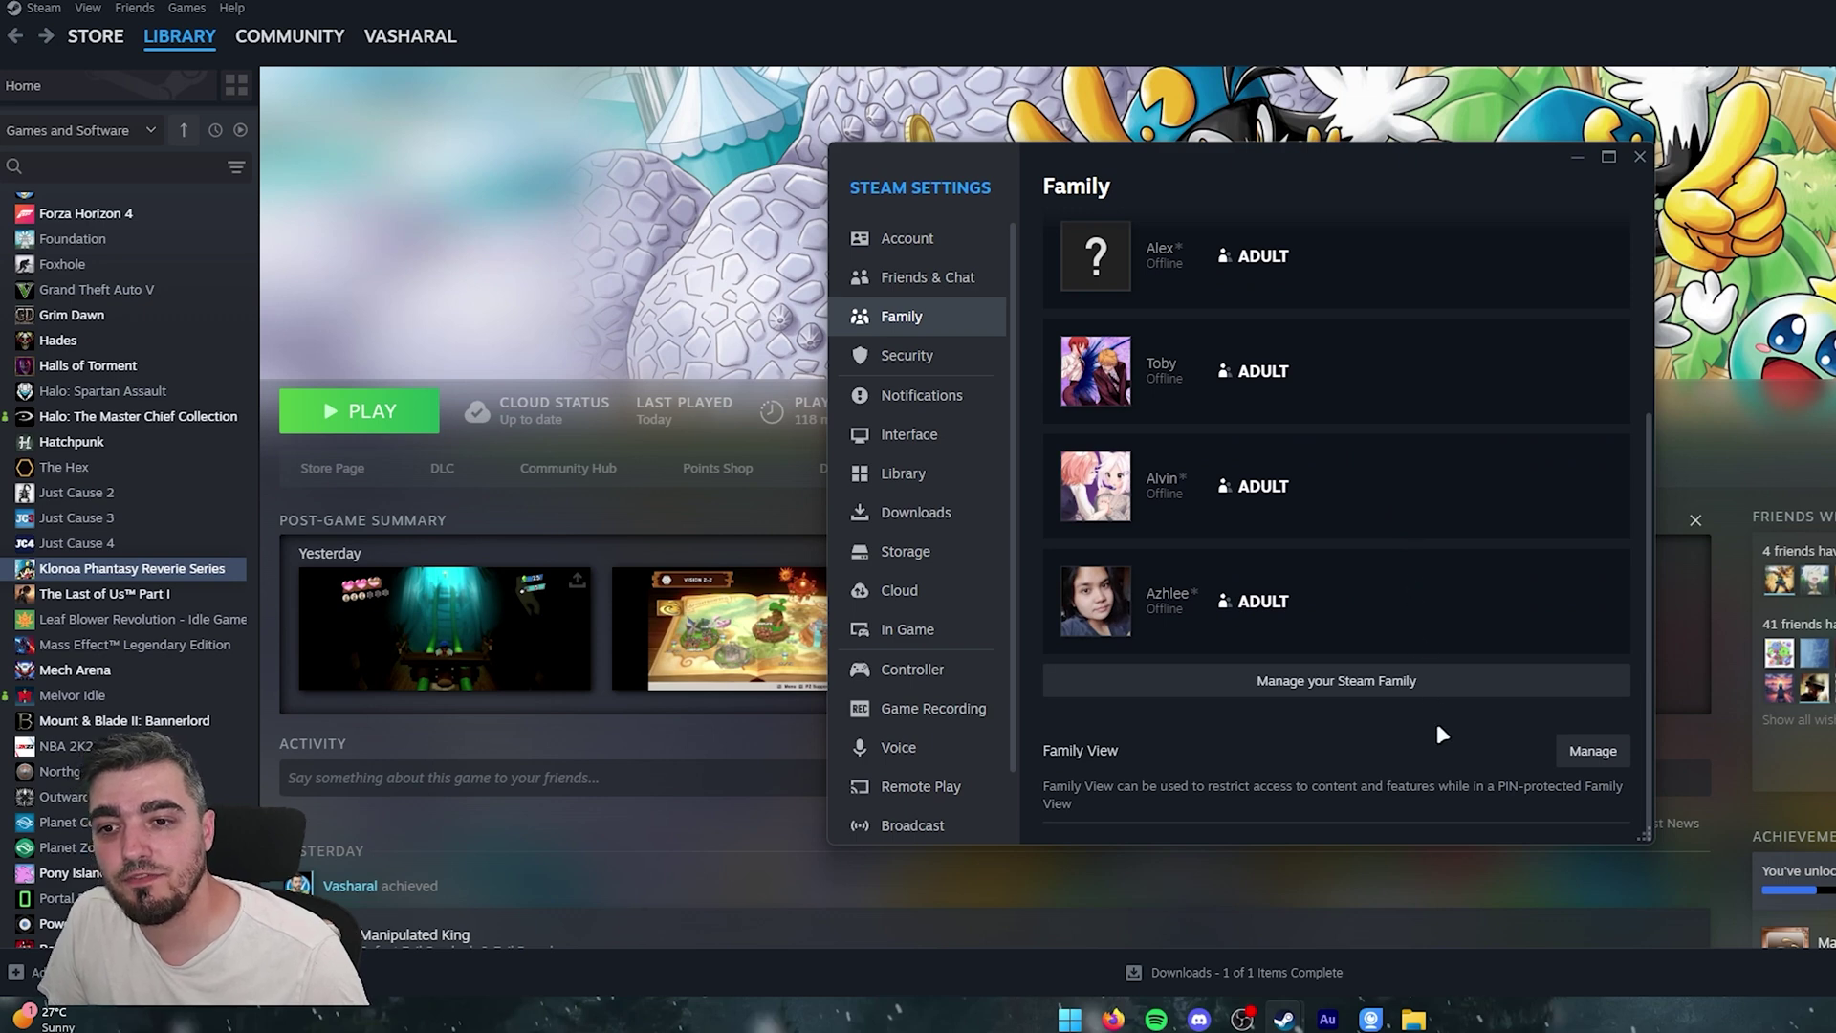
scroll(1425, 698, up, 3)
scroll(1353, 578, down, 3)
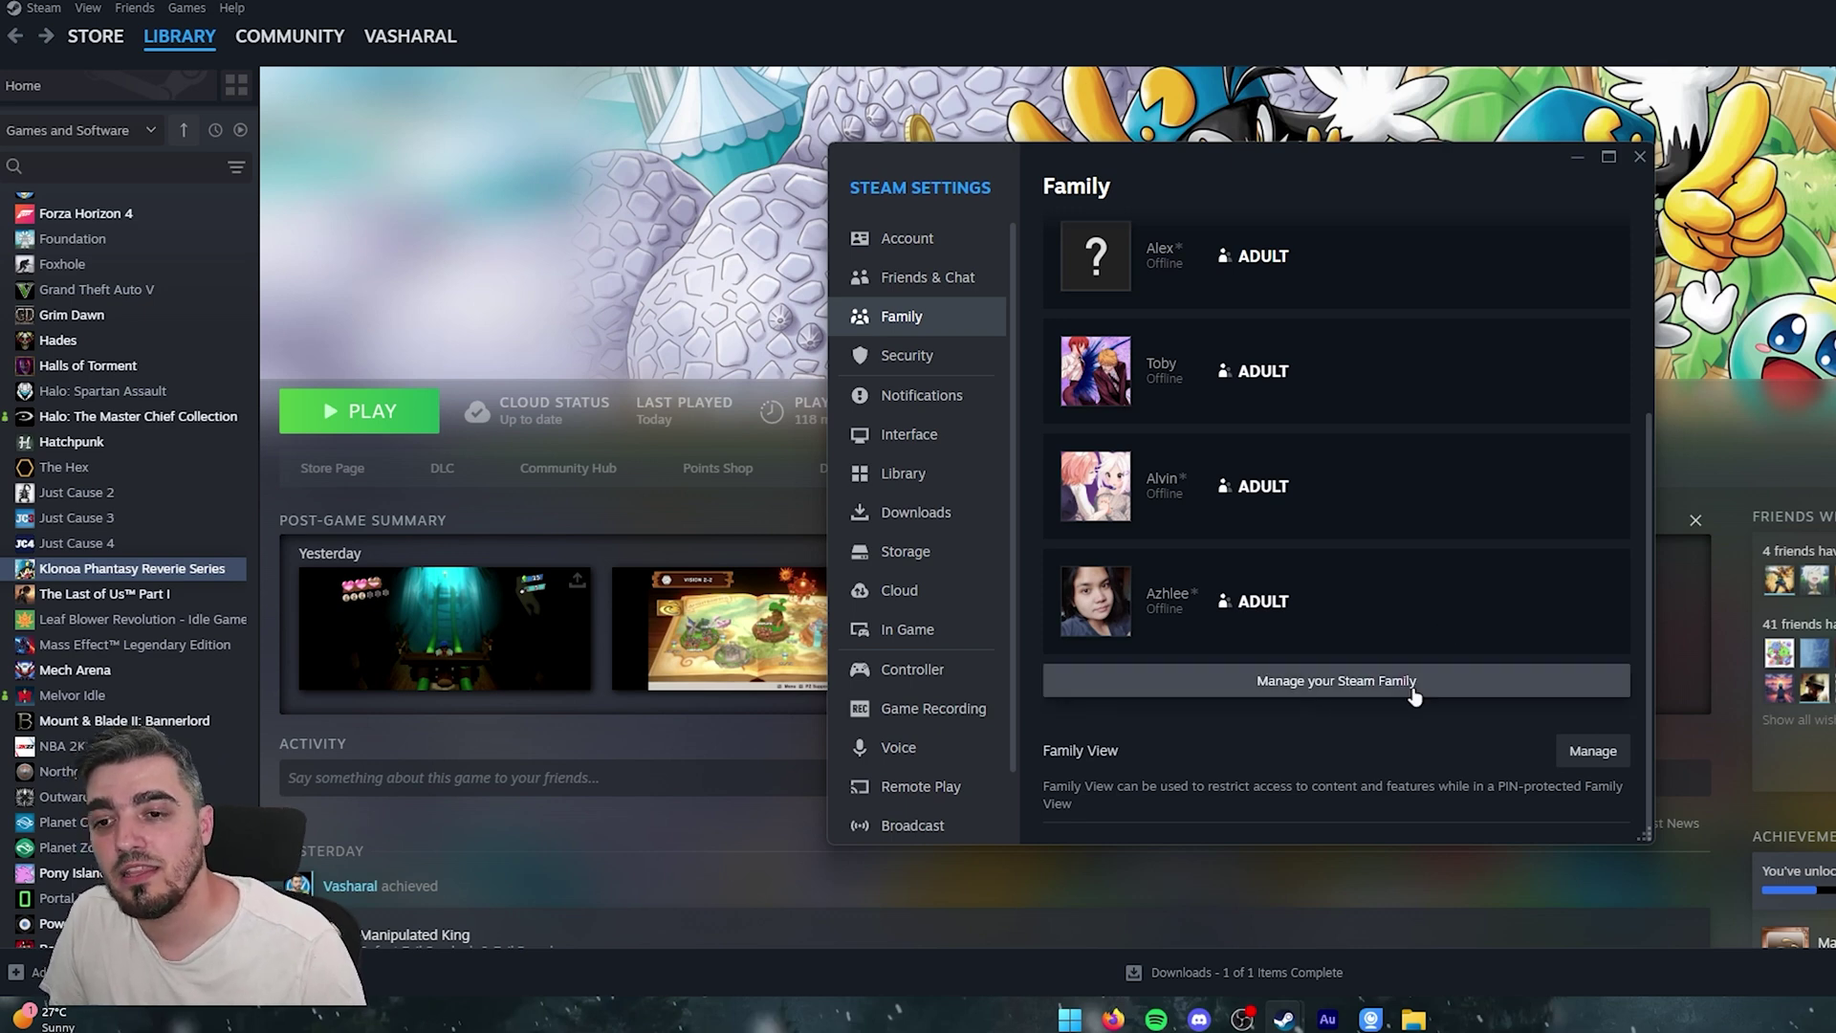
Scroll down and follow the Manage your Steam Family link
scroll(1358, 669, up, 3)
scroll(1345, 655, down, 5)
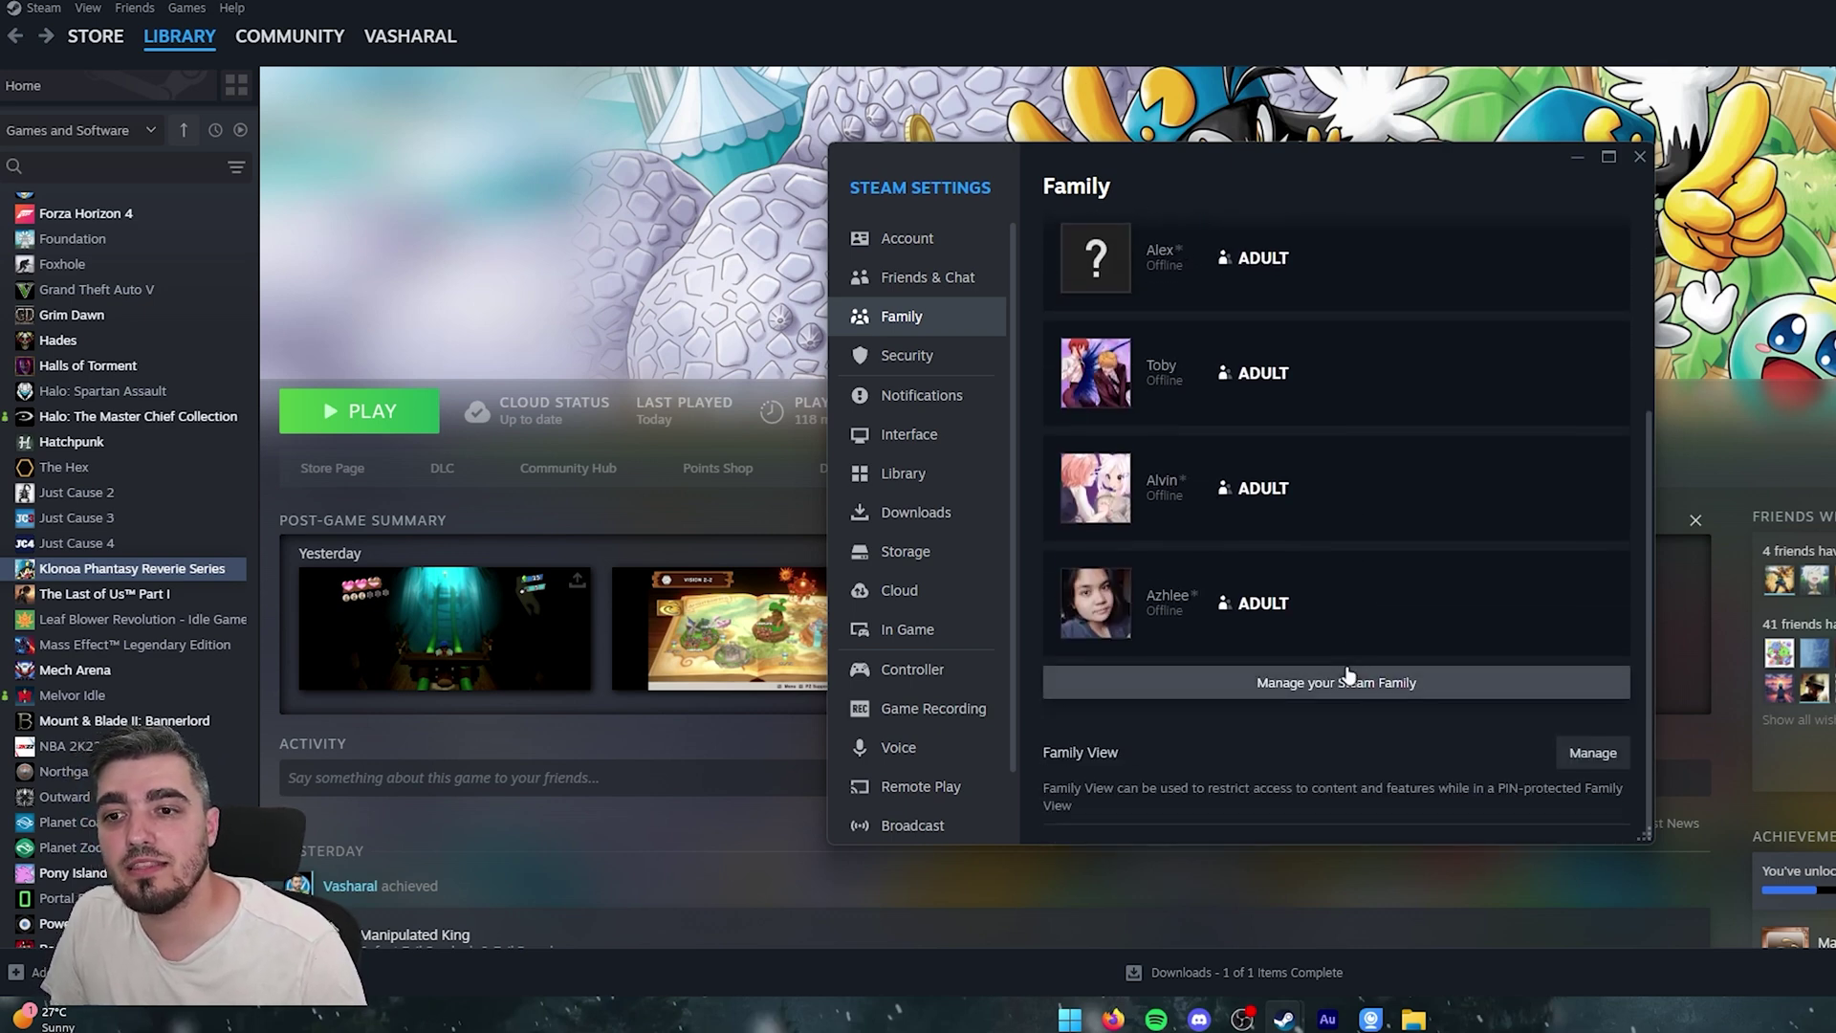
scroll(1352, 667, up, 5)
scroll(1349, 660, down, 3)
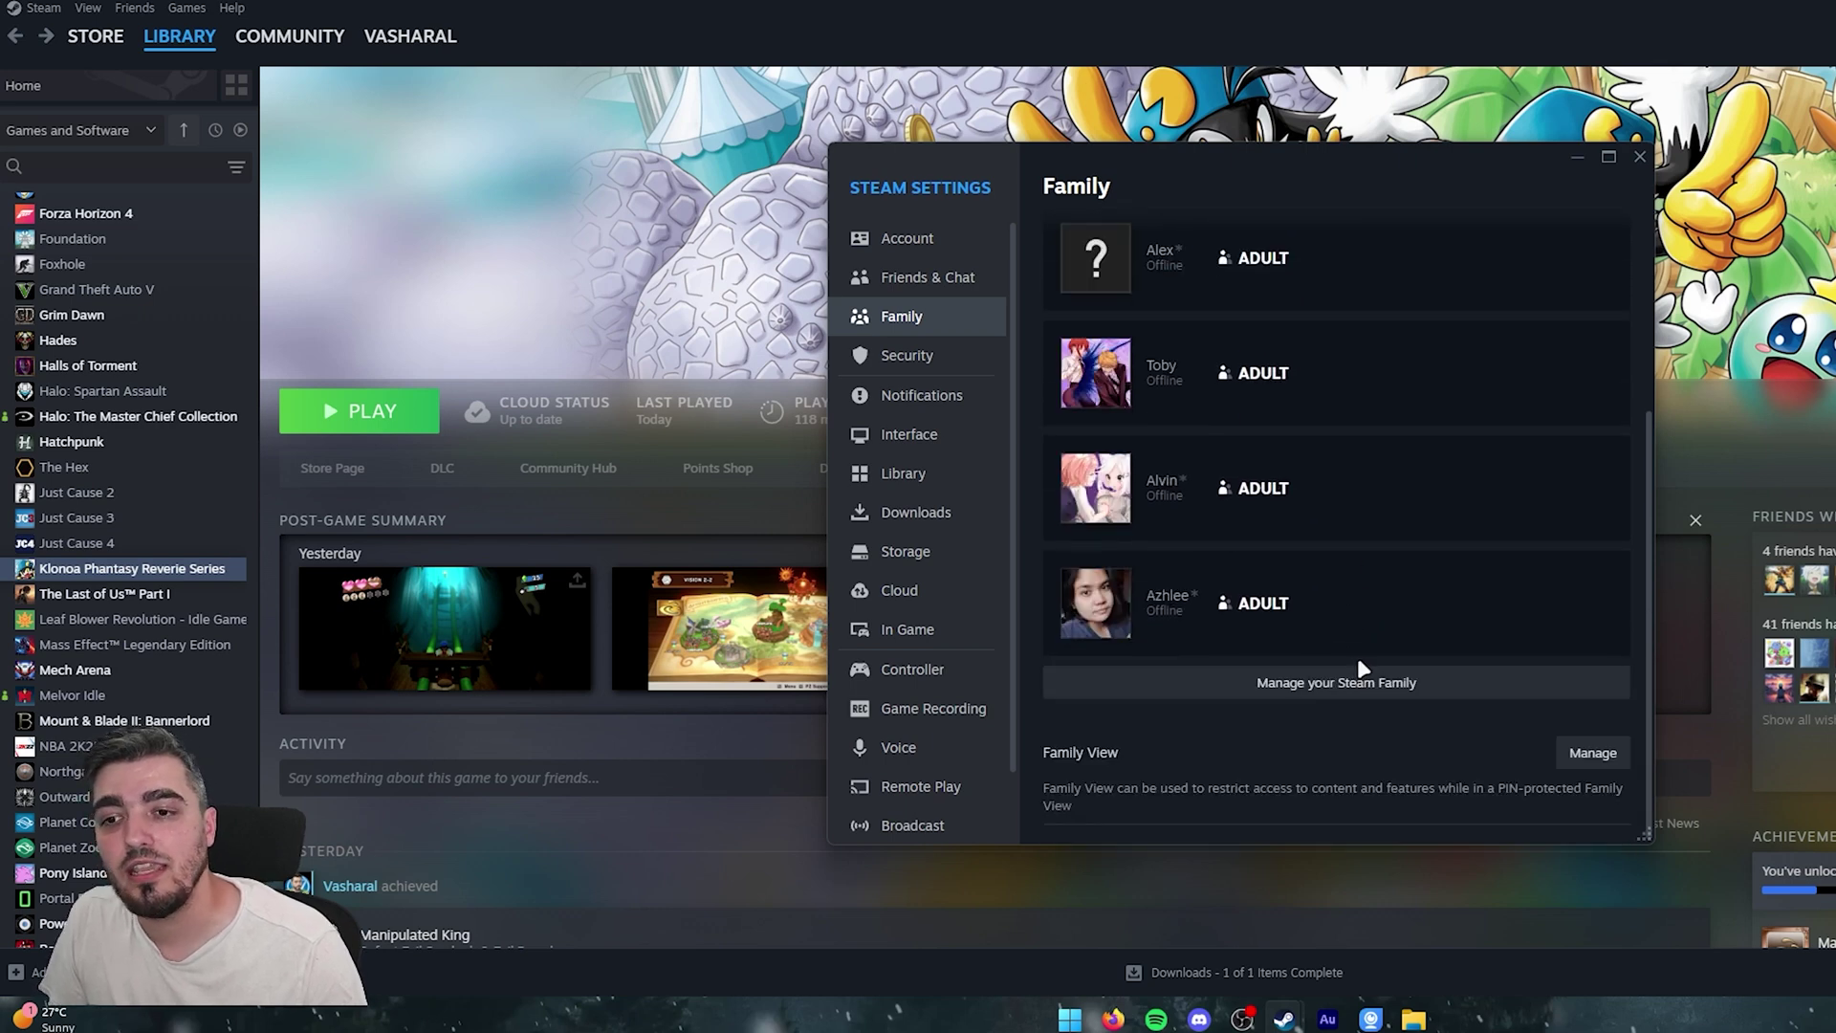
click(1395, 703)
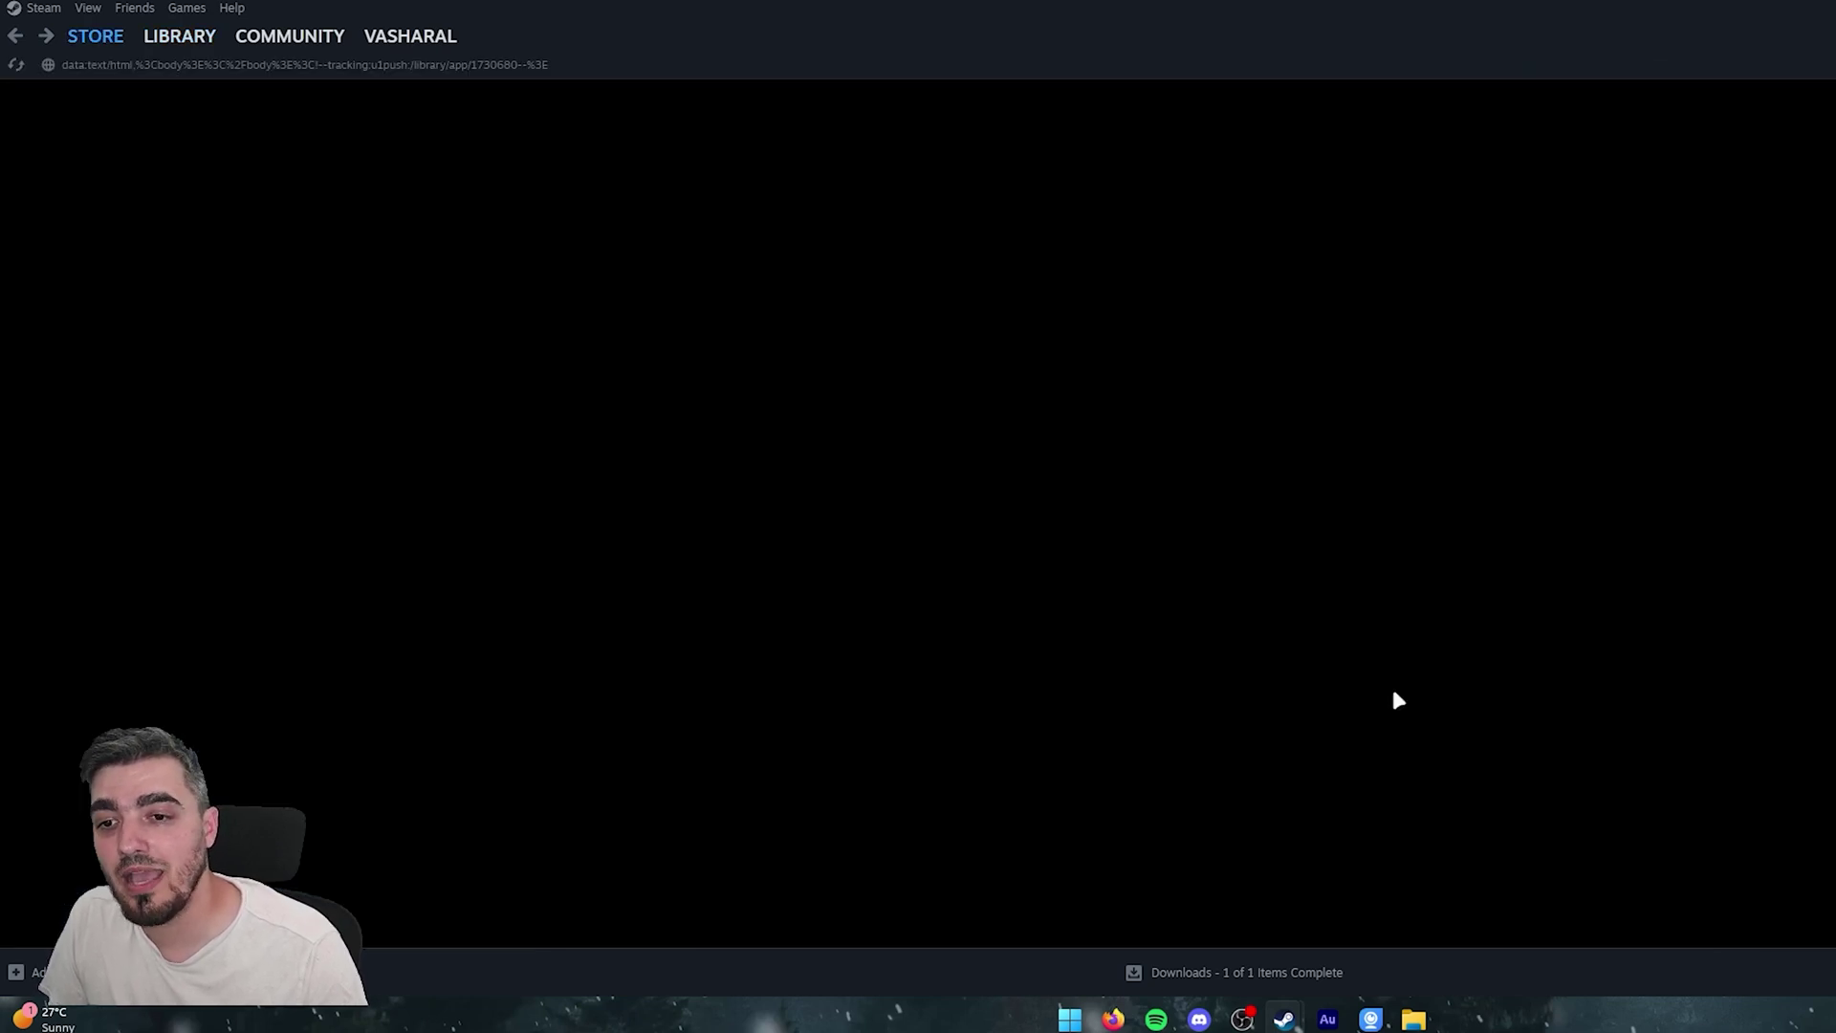
Look over the TalePlay family's six adult members on the Family Management page
scroll(1525, 574, down, 3)
scroll(1629, 608, up, 3)
scroll(1686, 414, down, 3)
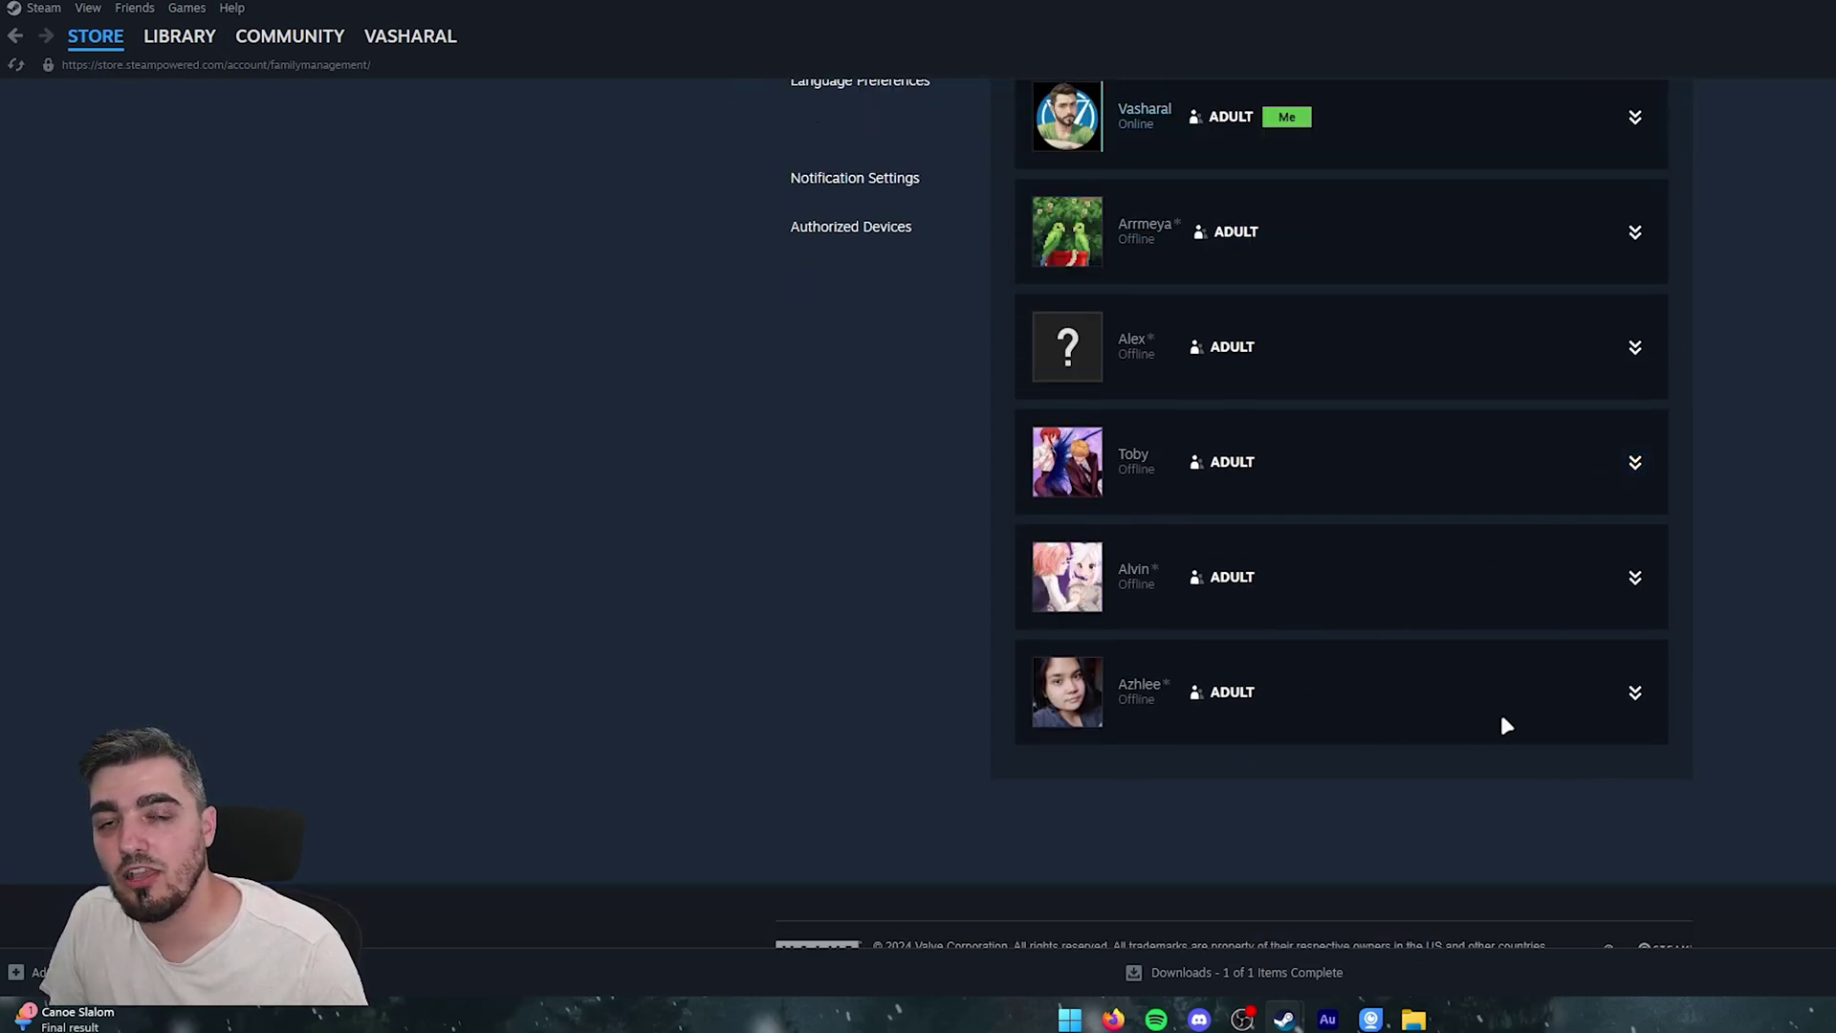
scroll(1466, 732, up, 3)
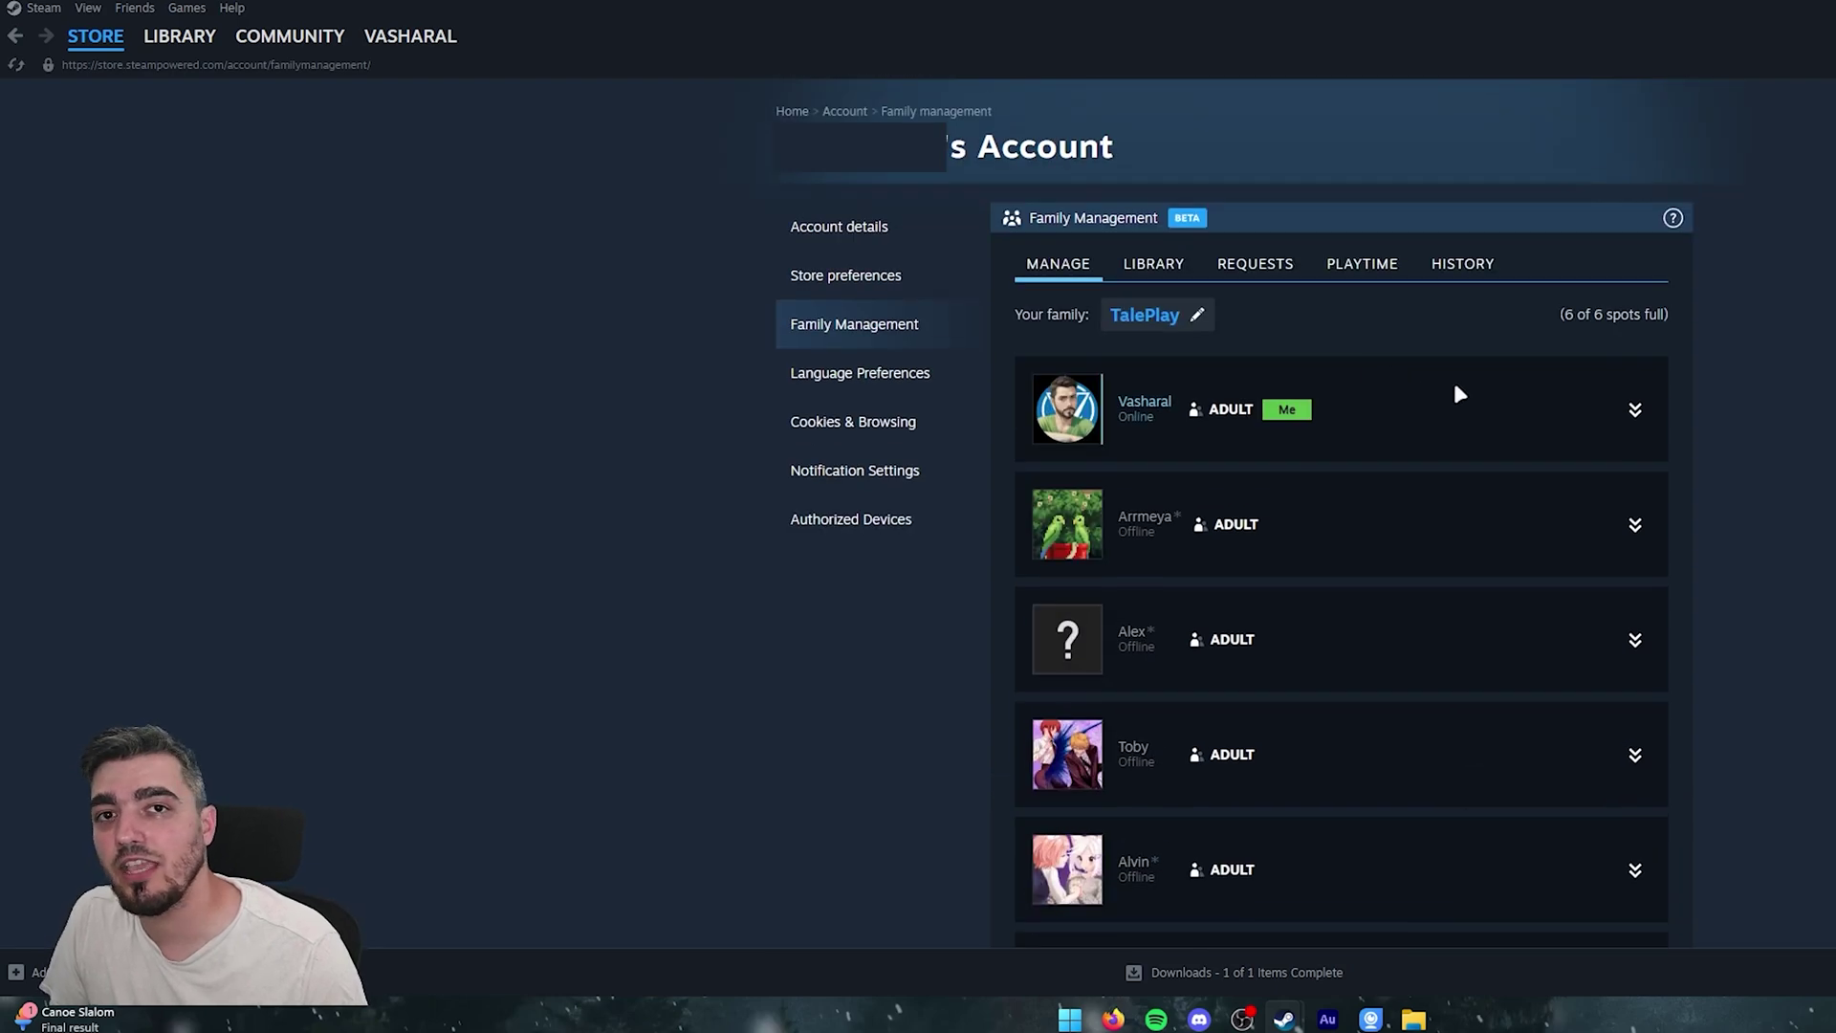
scroll(1458, 392, down, 4)
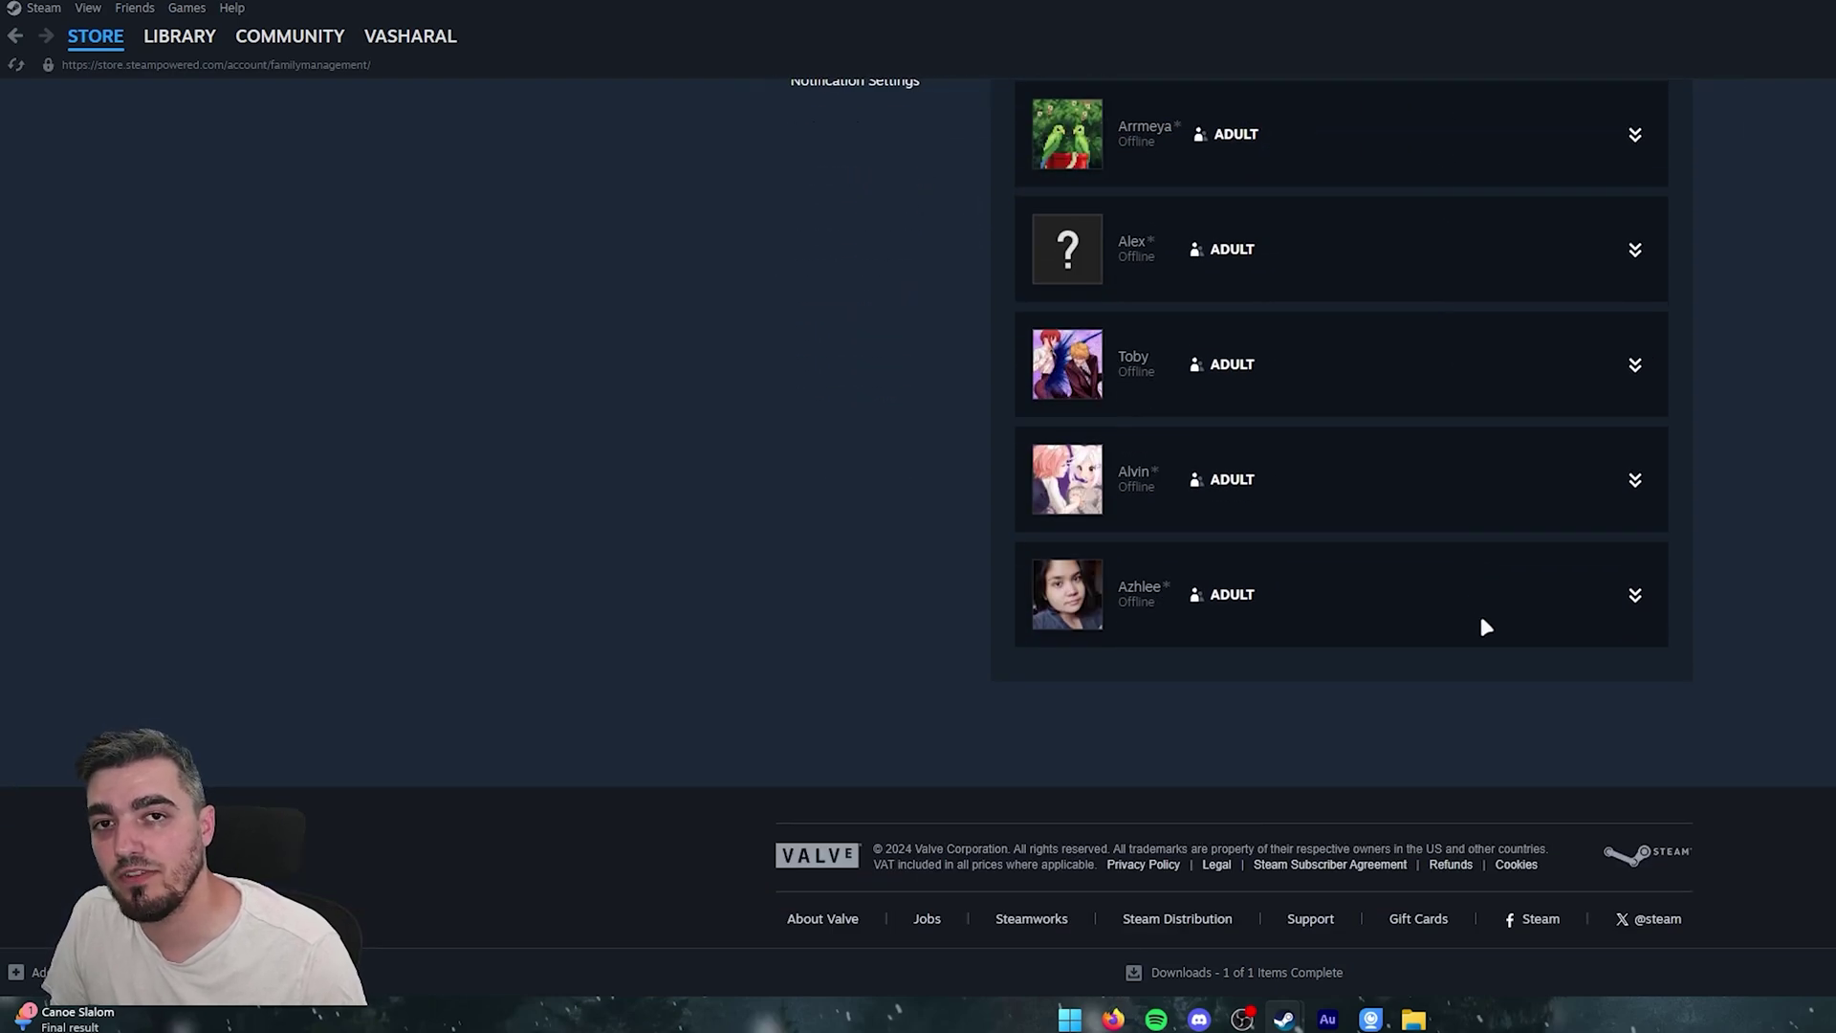
scroll(1484, 600, up, 3)
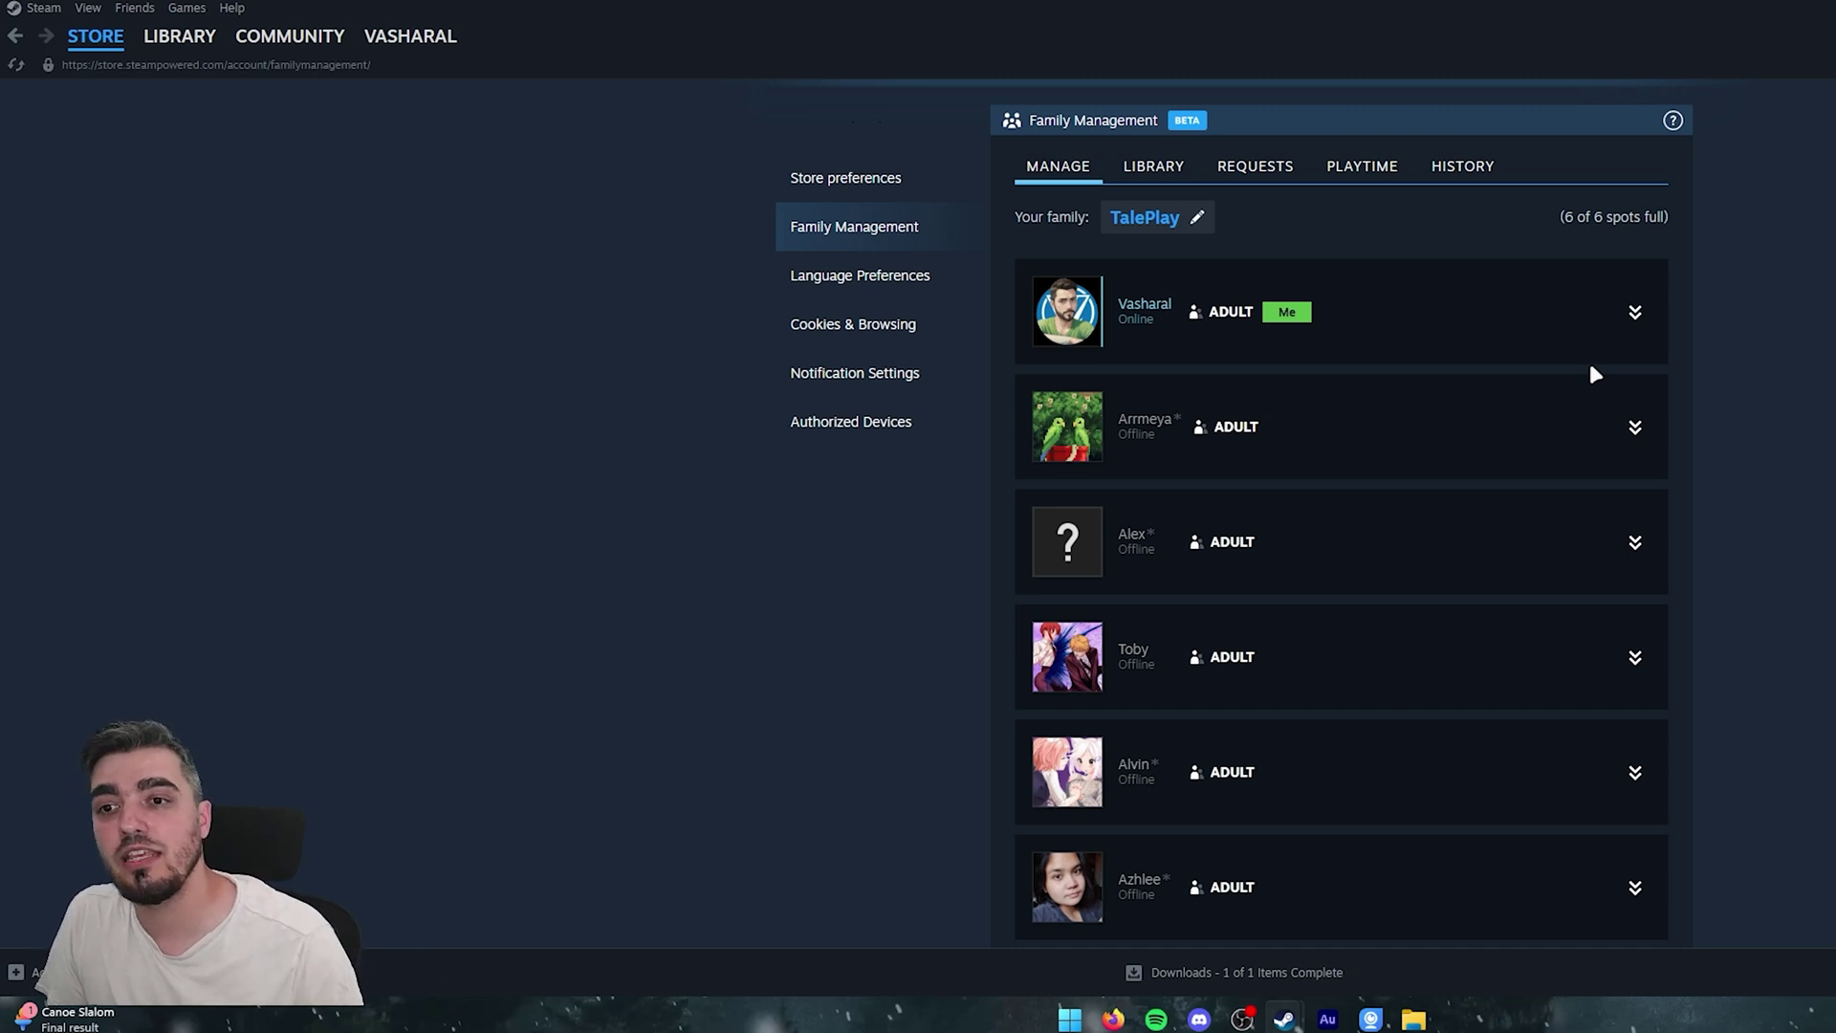
scroll(1648, 440, down, 1)
Expand and collapse the second member's options, then show the family's shared LIBRARY
click(1635, 330)
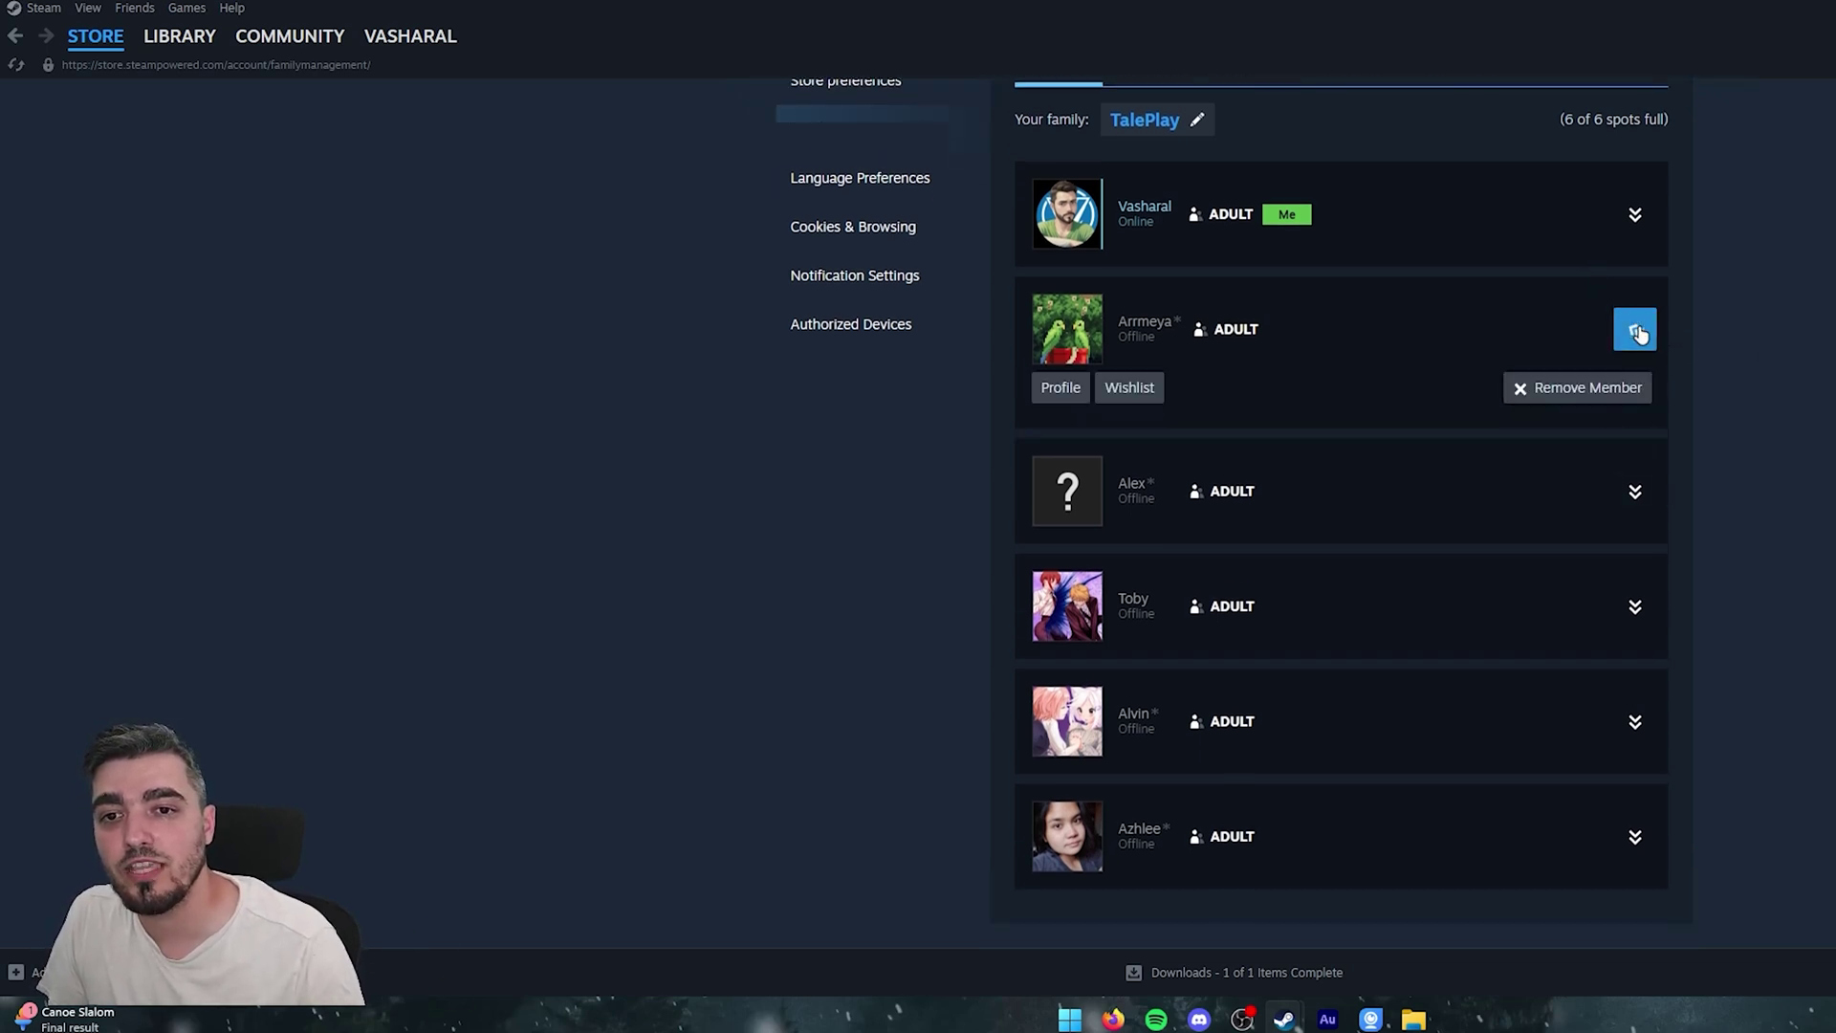
click(1635, 329)
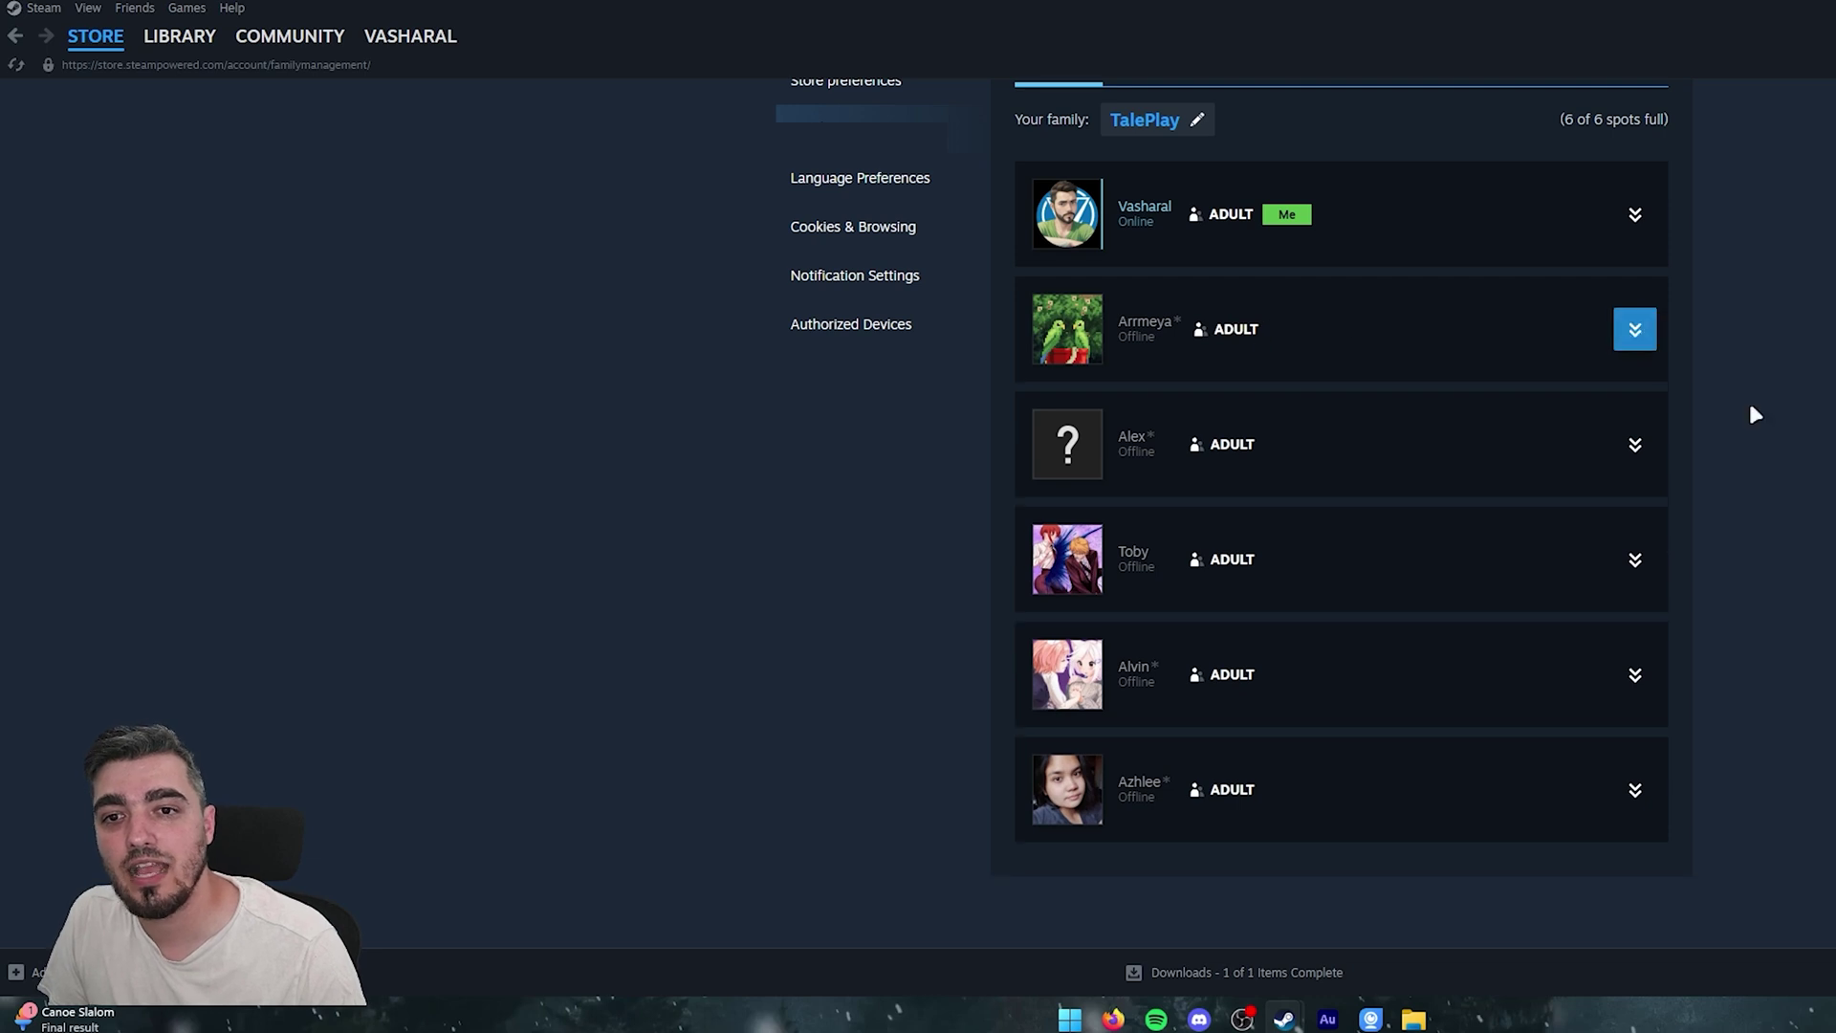
scroll(1787, 425, up, 2)
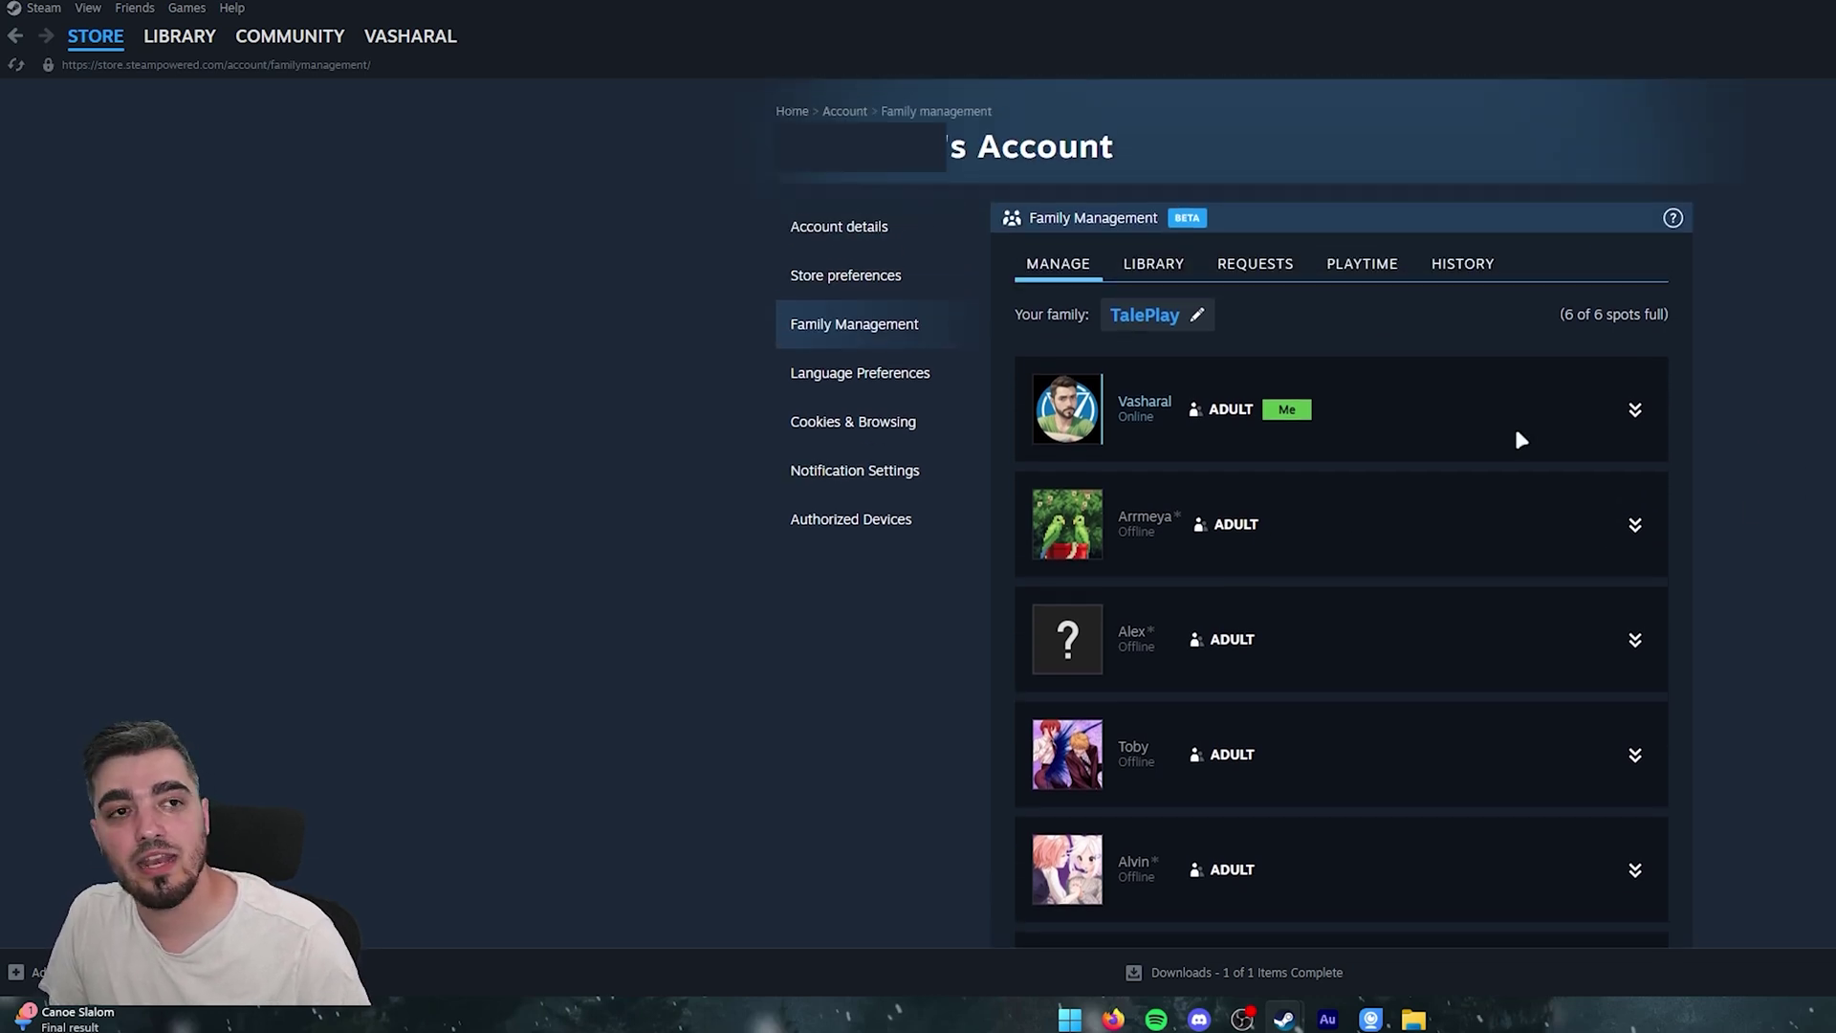
click(1143, 261)
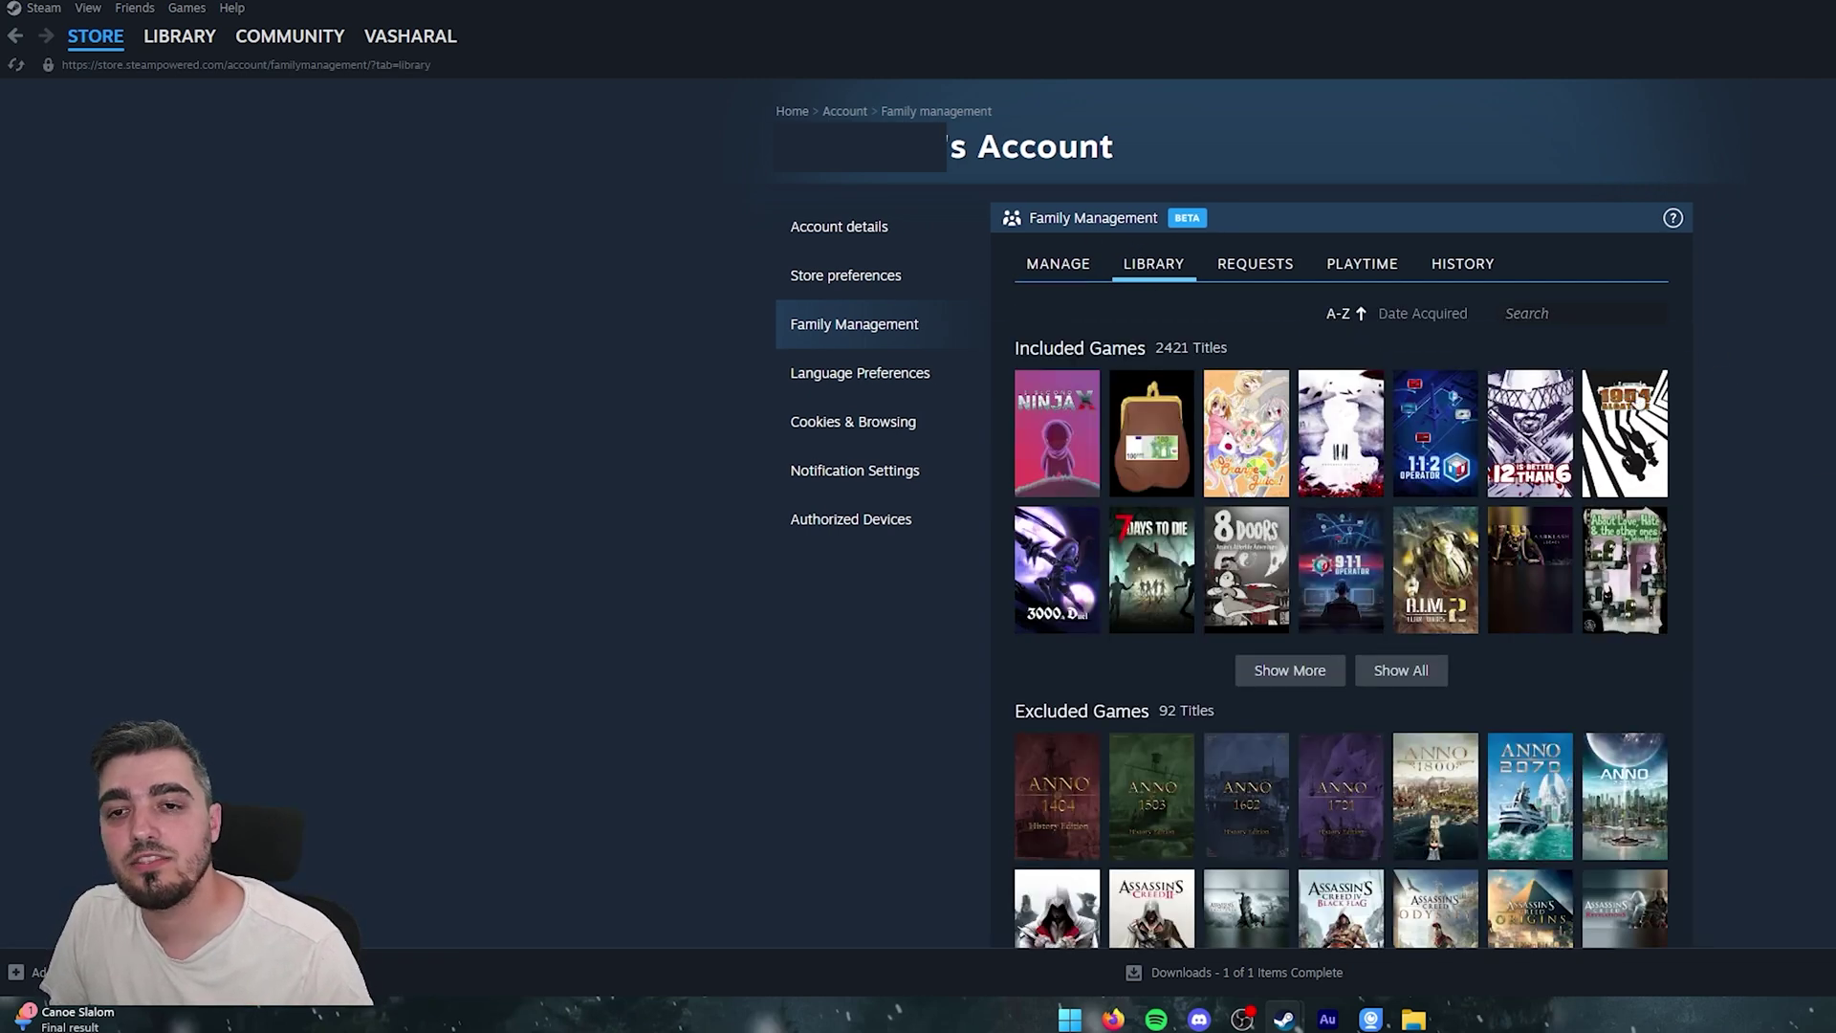